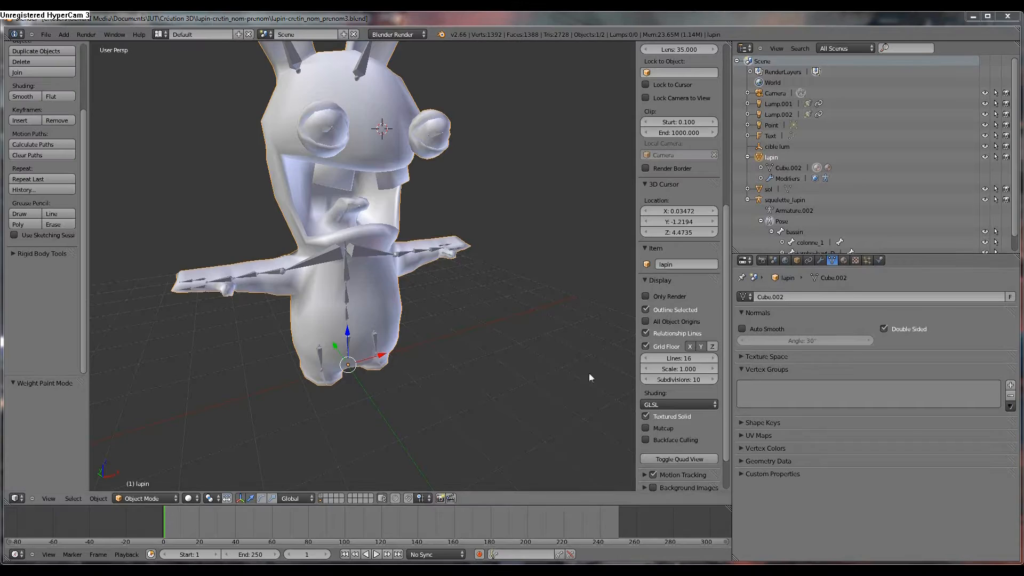
middle_click_drag(589, 373, 468, 335)
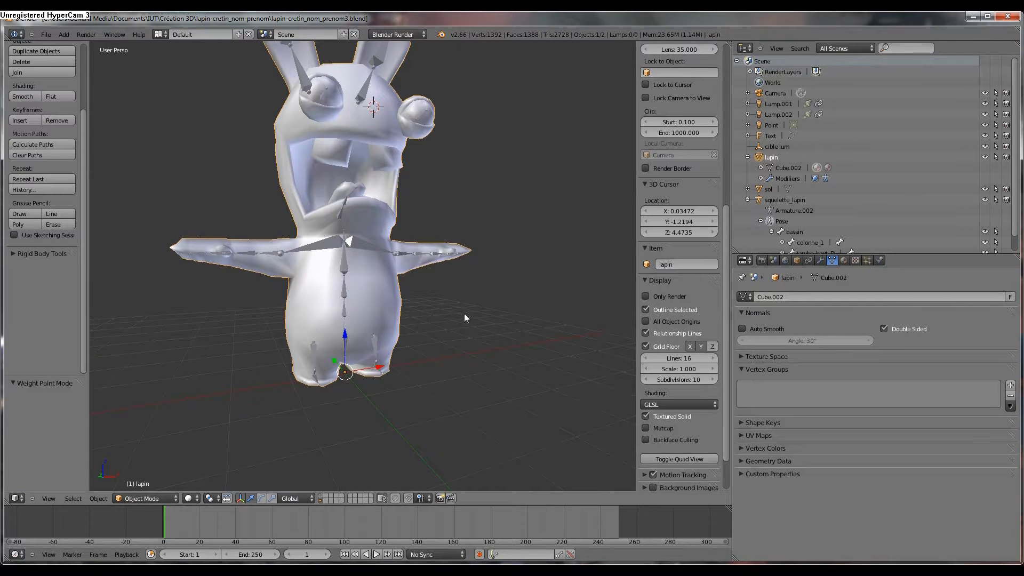
middle_click_drag(434, 299, 377, 280)
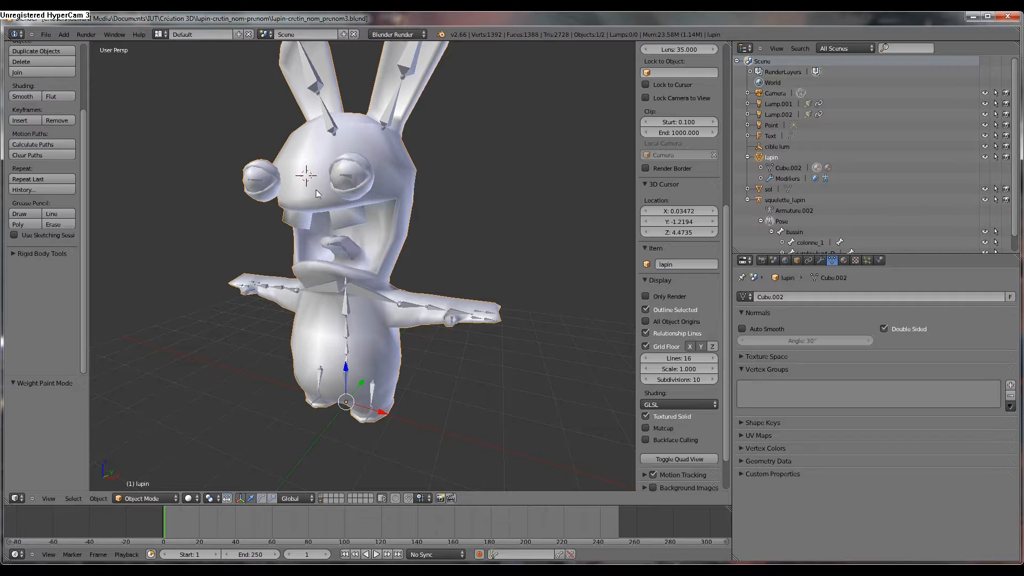
scroll(324, 306, "up", 2)
middle_click_drag(330, 308, 385, 332)
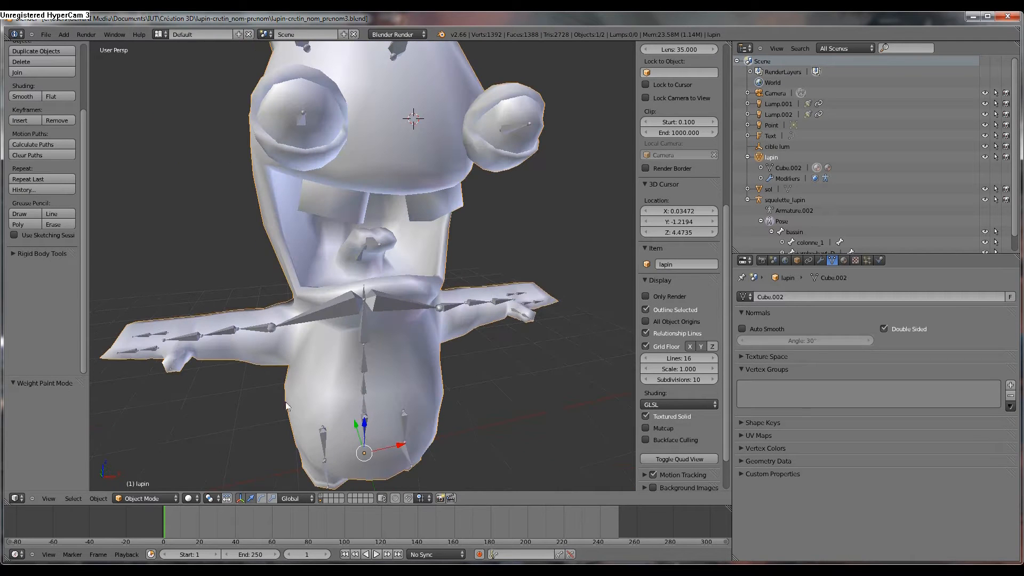
middle_click_drag(249, 340, 312, 366)
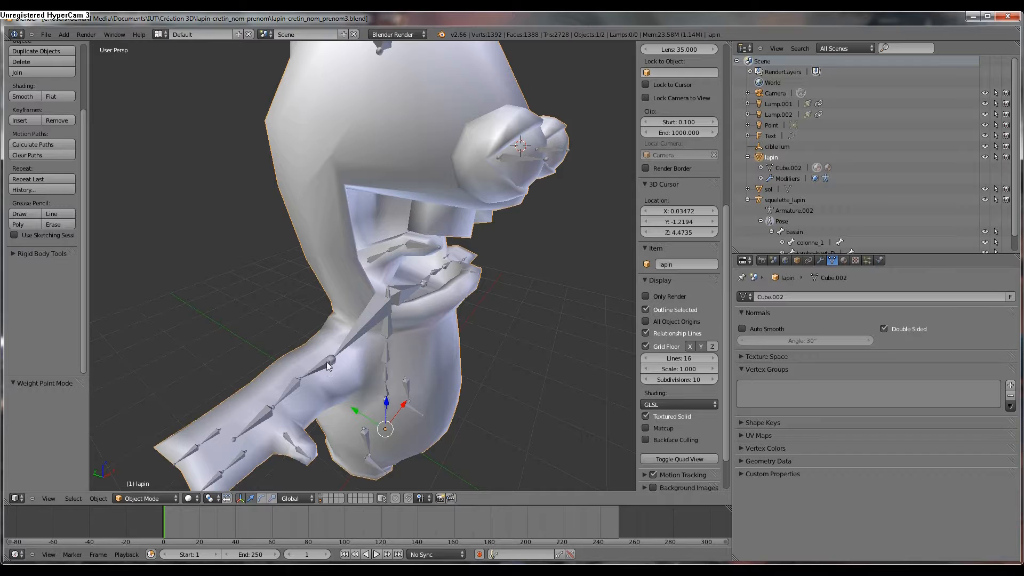
- Add another Armature modifier to the lapin mesh and set its object to squelette_lapin
left_click(821, 261)
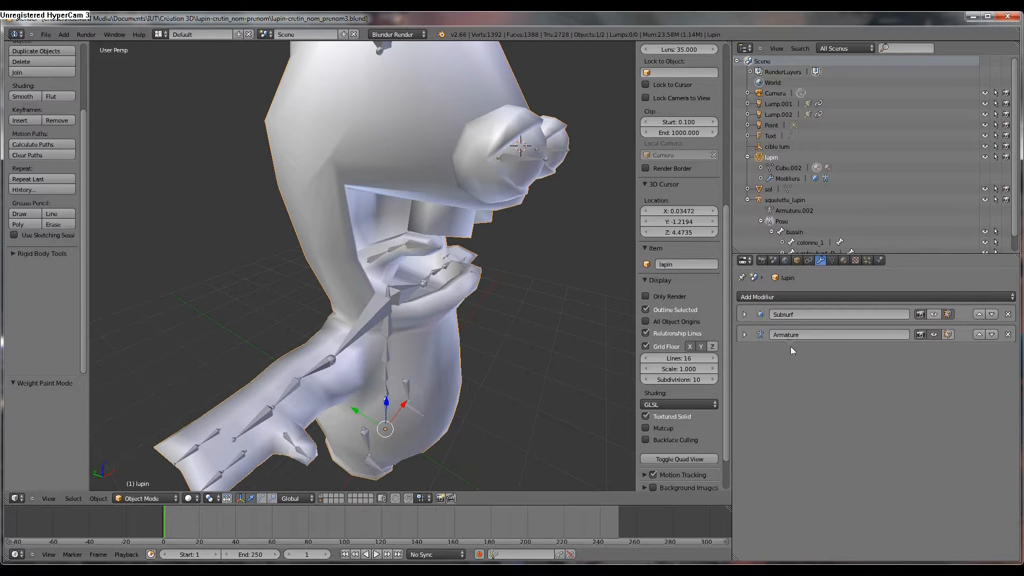
middle_click_drag(558, 337, 629, 320)
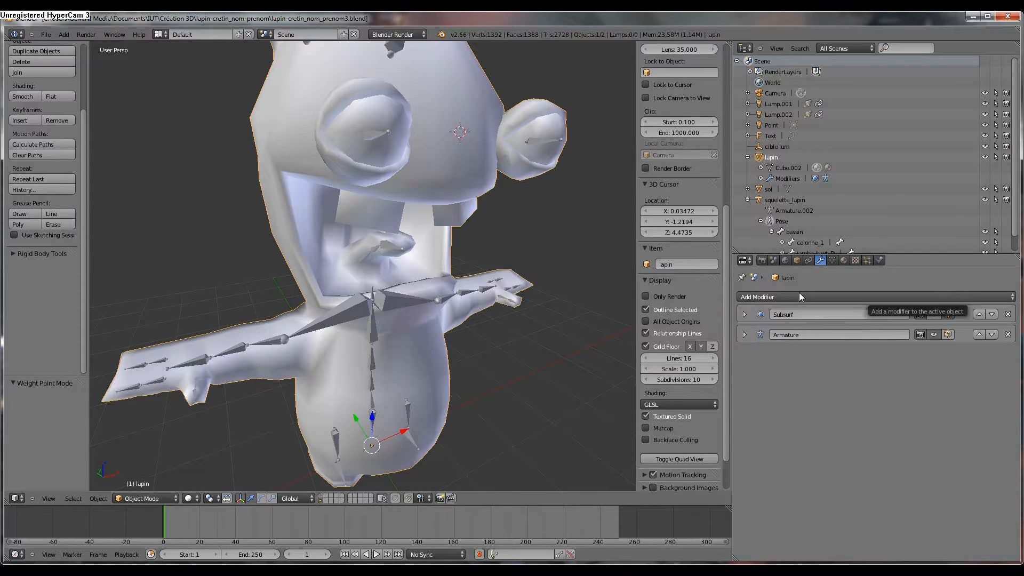
left_click(800, 297)
left_click(853, 320)
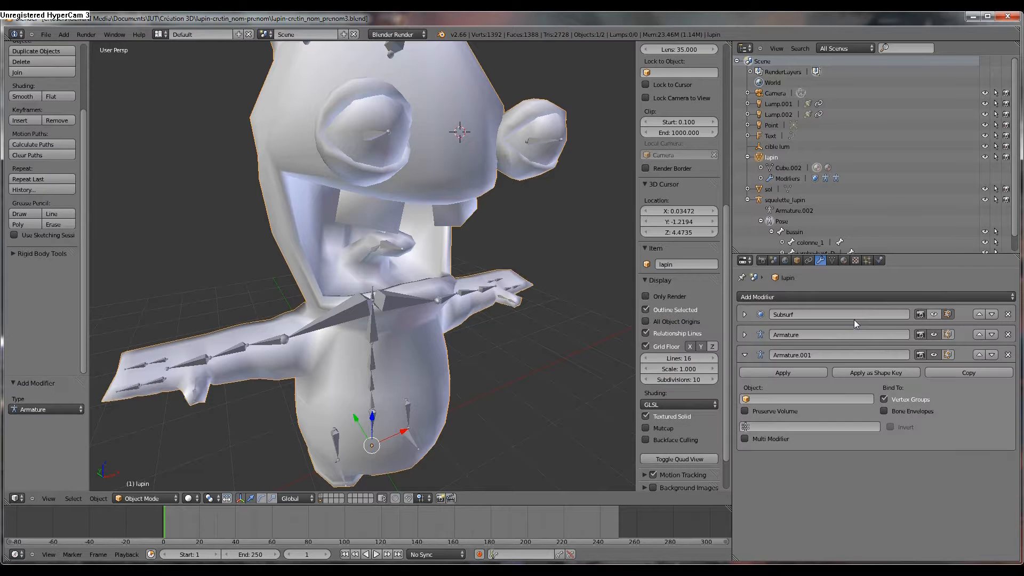
left_click(798, 400)
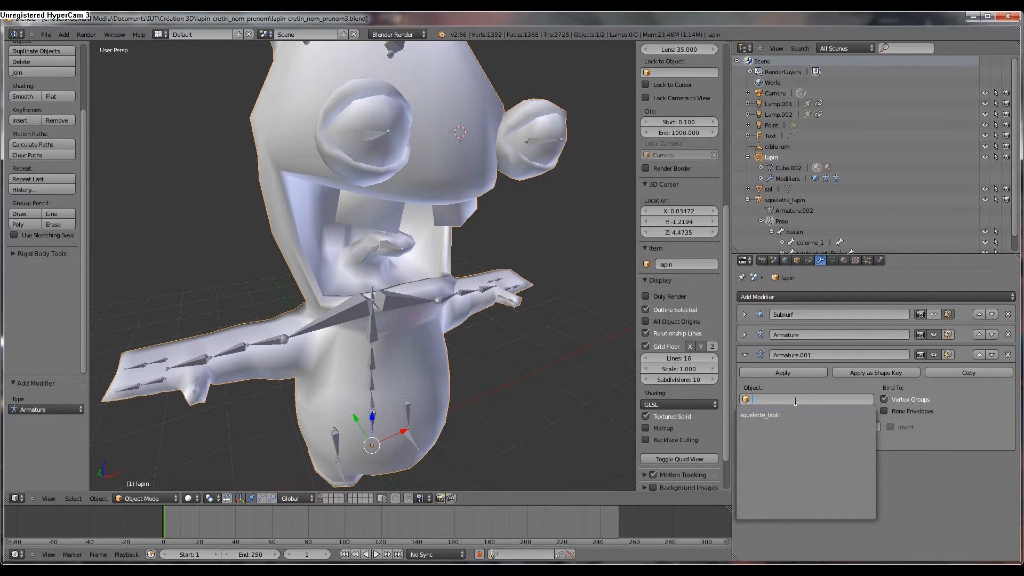
left_click(792, 415)
middle_click_drag(409, 319, 422, 291)
scroll(392, 297, "down", 4)
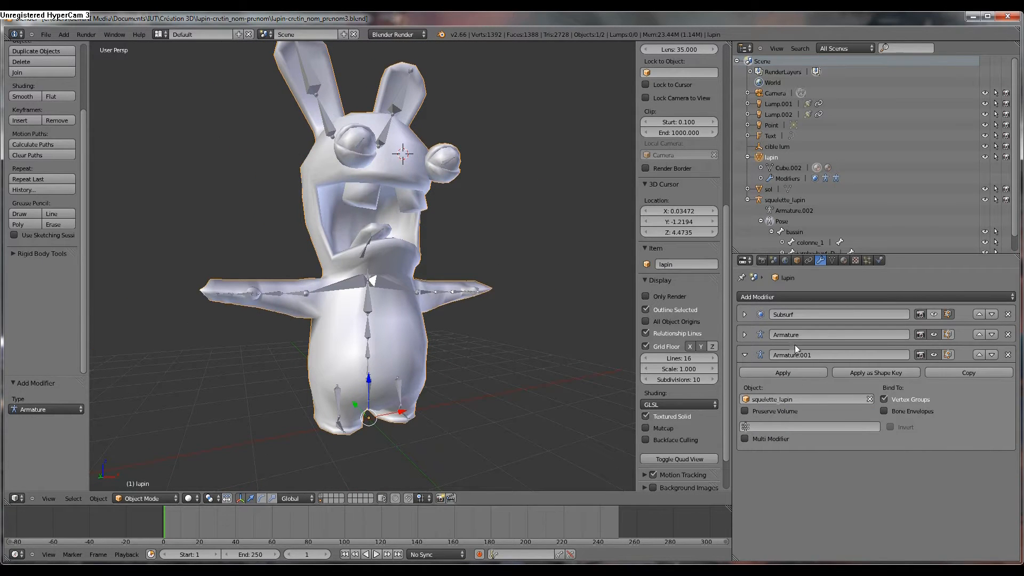
- Remove the original Armature modifier and rename the remaining one "squelette lapin"
left_click(1008, 335)
left_click(800, 333)
key("BackSpace")
type("squelette lapin")
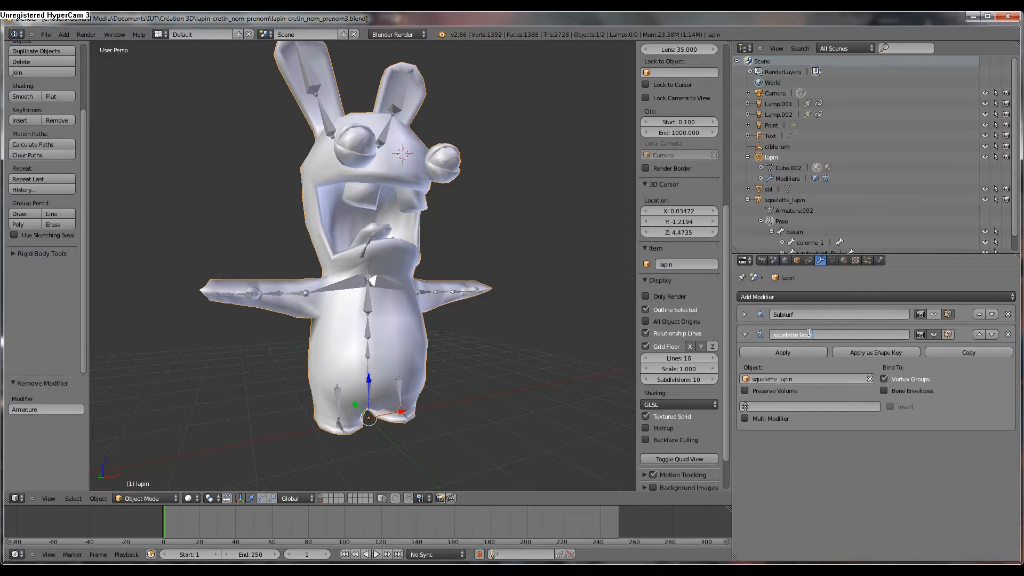
key("Return")
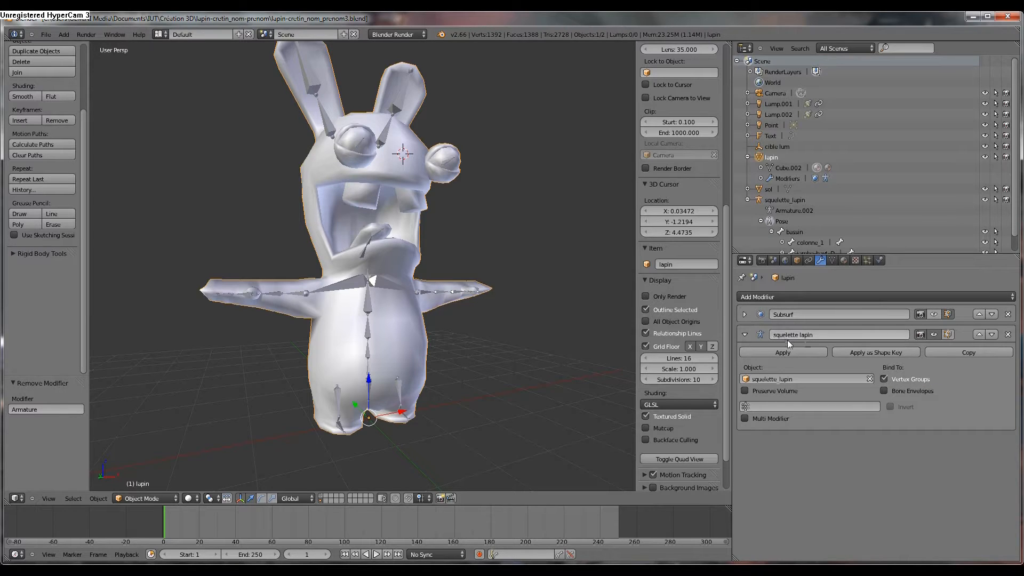
left_click(745, 334)
- Switch the lapin mesh from Object Mode to Weight Paint mode
middle_click_drag(428, 317, 450, 307)
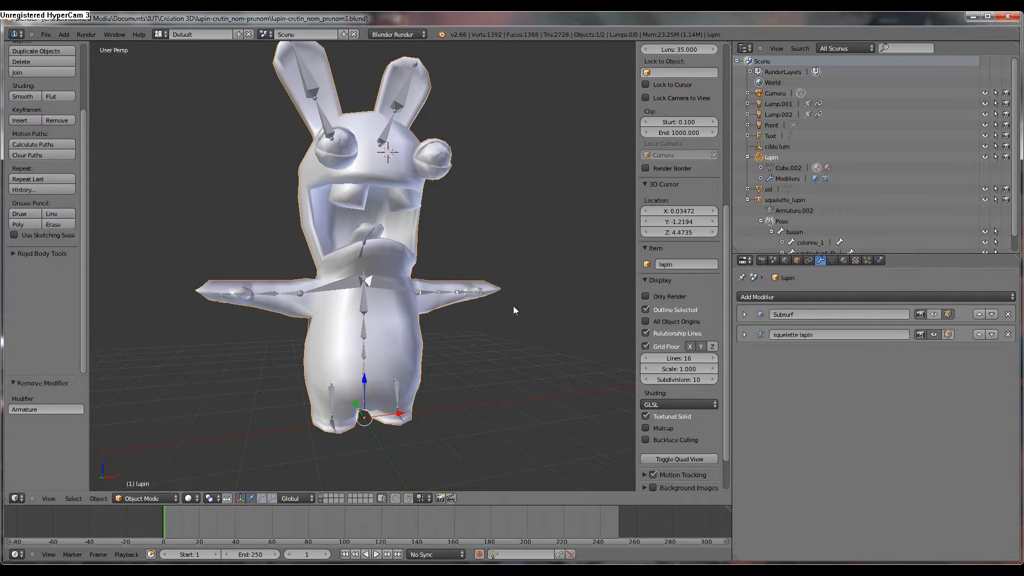
middle_click_drag(515, 310, 501, 321)
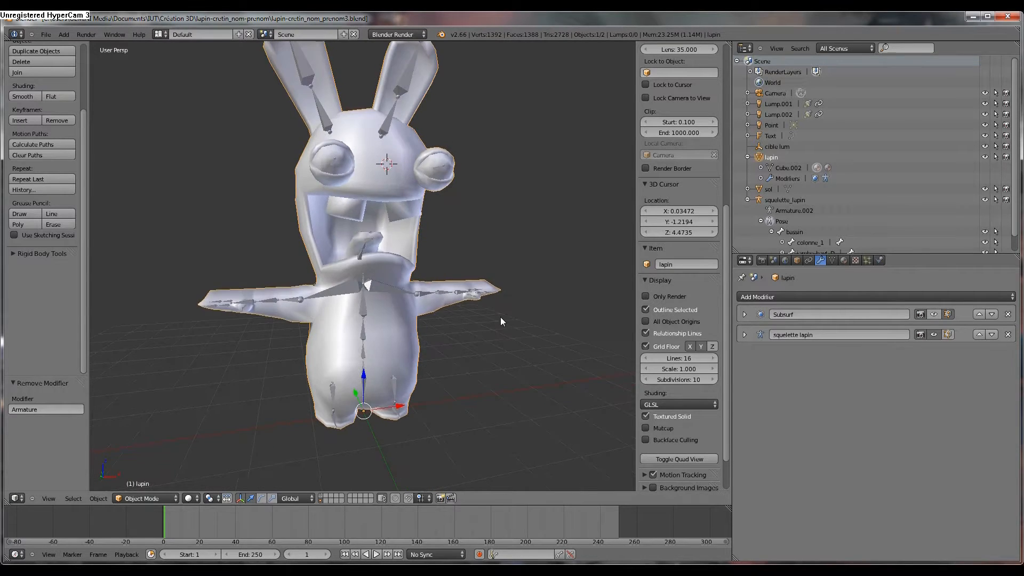
left_click(104, 498)
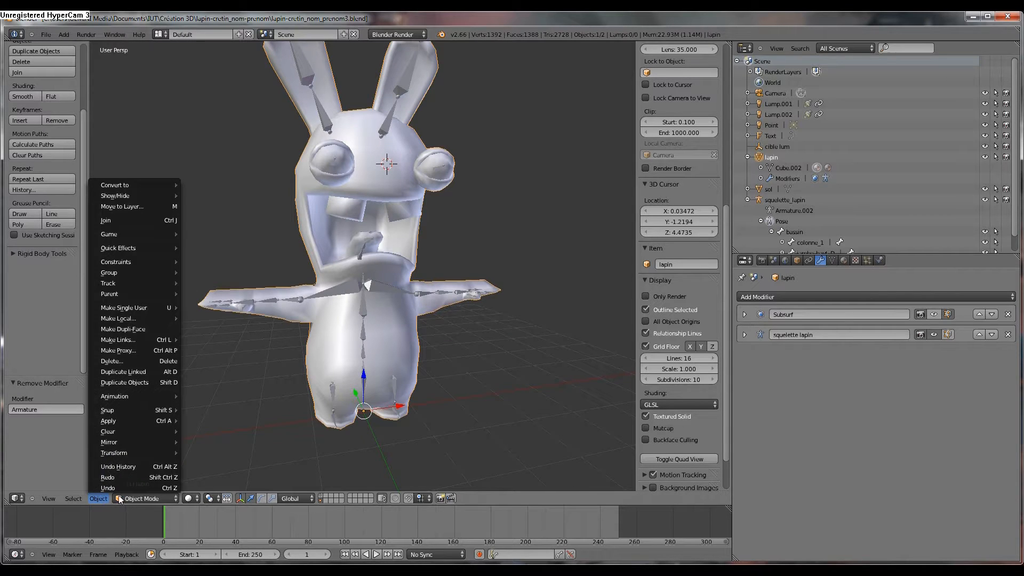
left_click(124, 498)
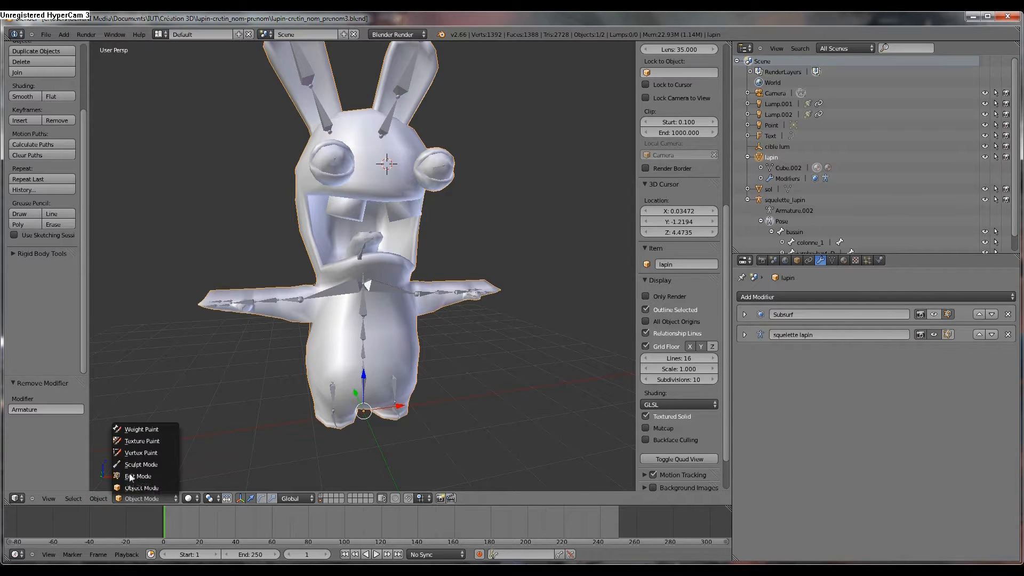
left_click(139, 426)
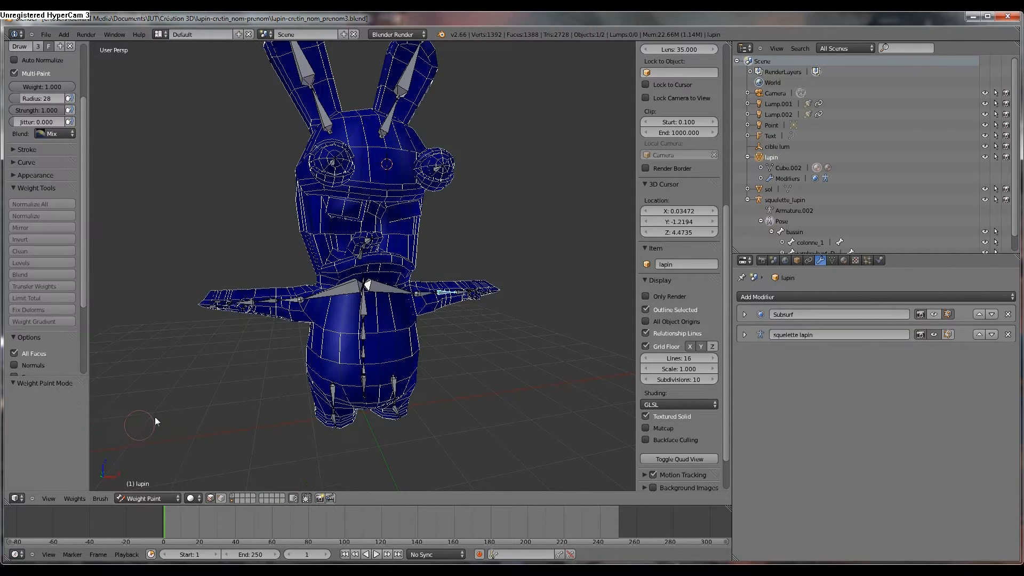
- Turn off face selection masking for painting and select the uppermost spine bone in the chest
right_click(364, 318)
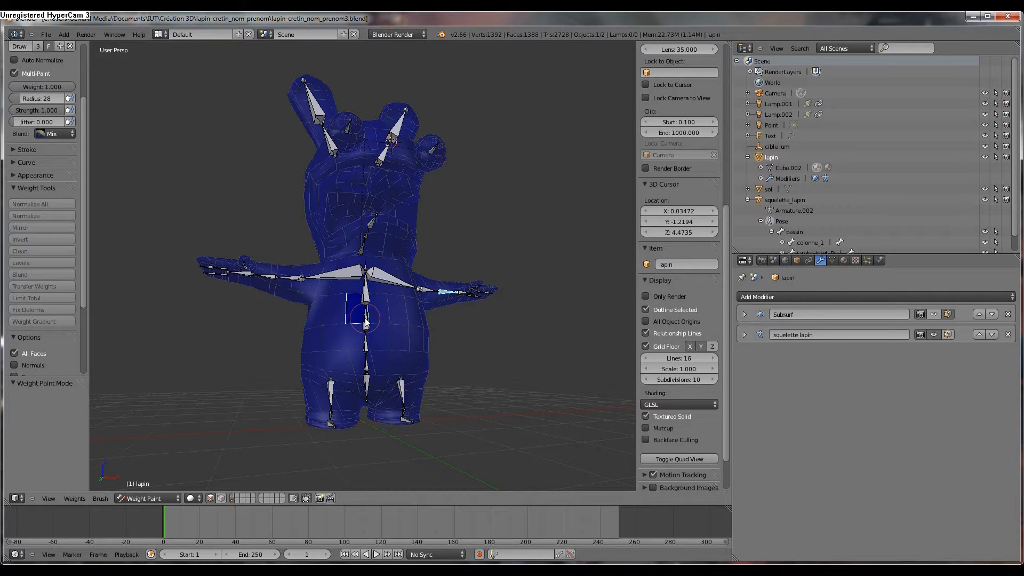
left_click(210, 498)
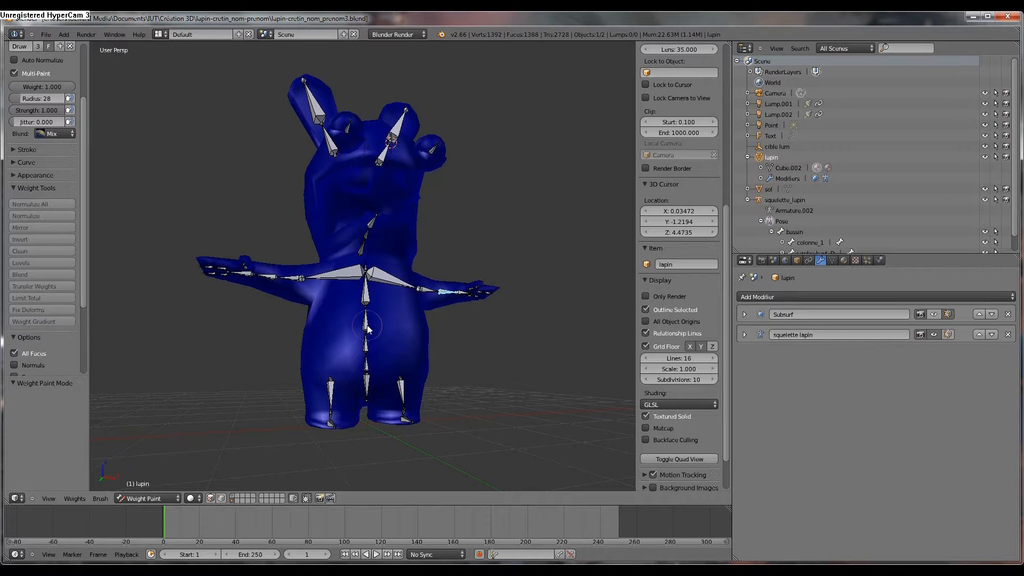
middle_click_drag(368, 326, 355, 351)
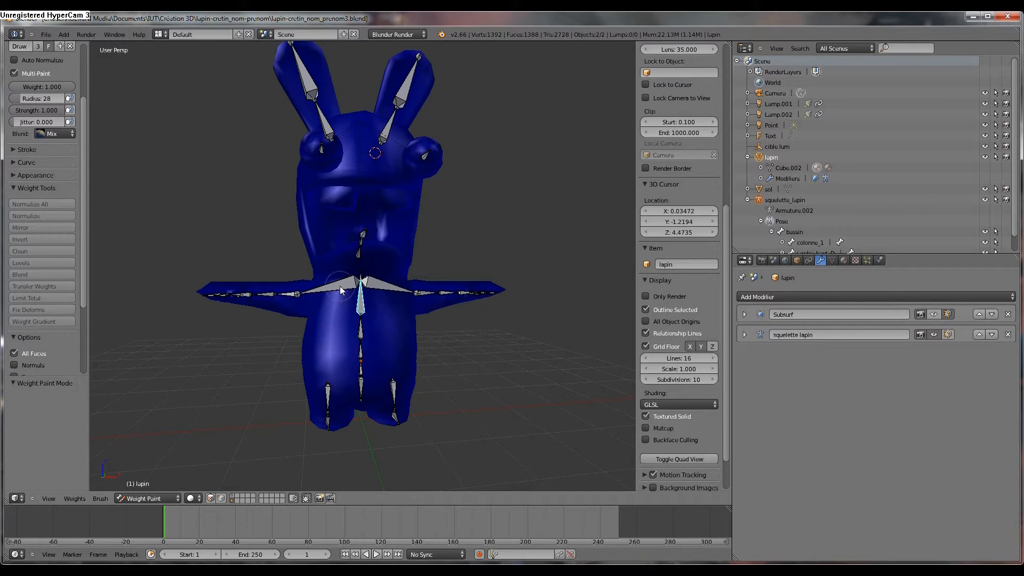
right_click(361, 304)
right_click(351, 285)
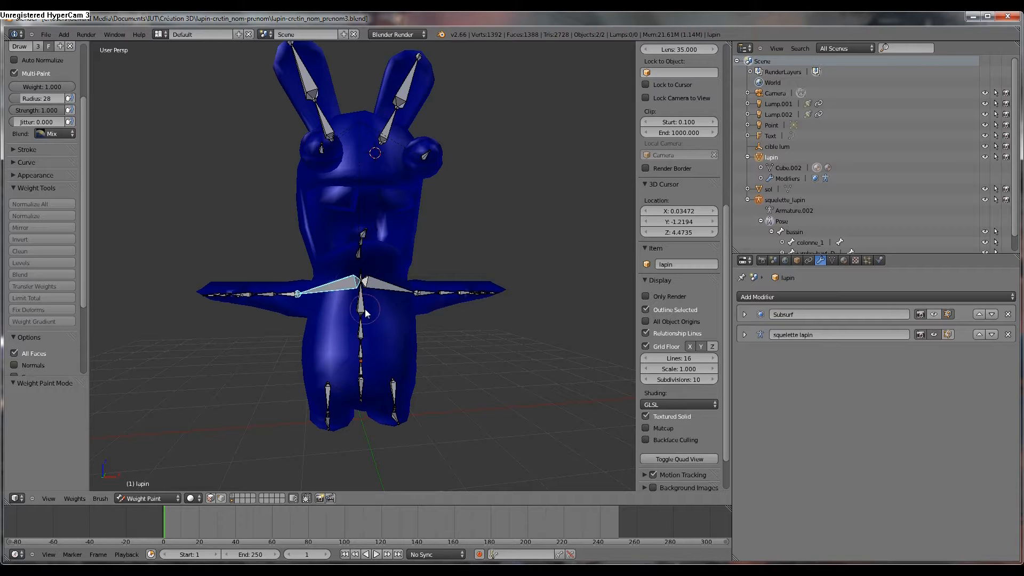
right_click(359, 304)
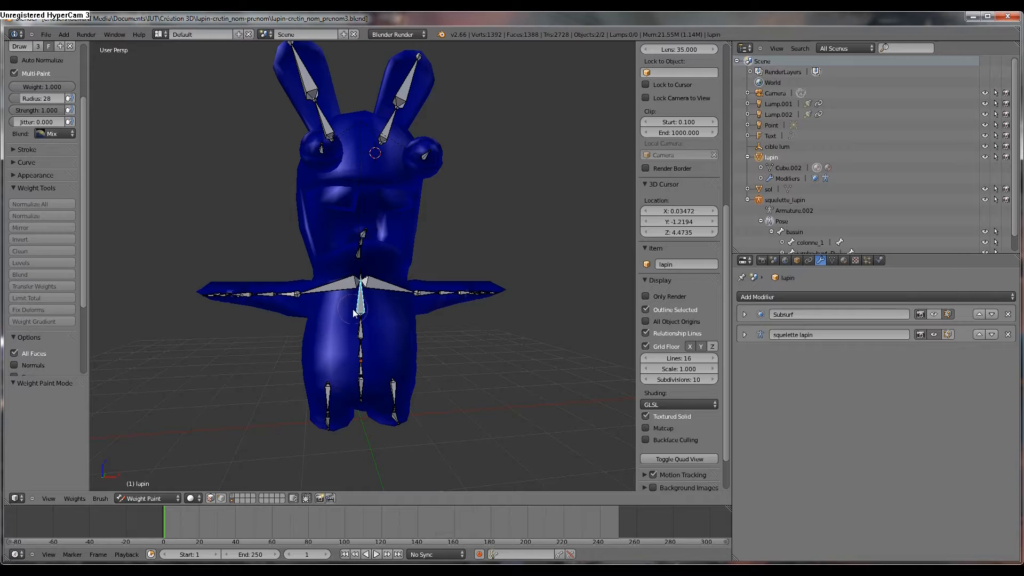
- Try painting full weight across the chest for the uppermost spine bone, and undo the stroke
middle_click_drag(353, 308, 358, 314)
left_click(369, 310)
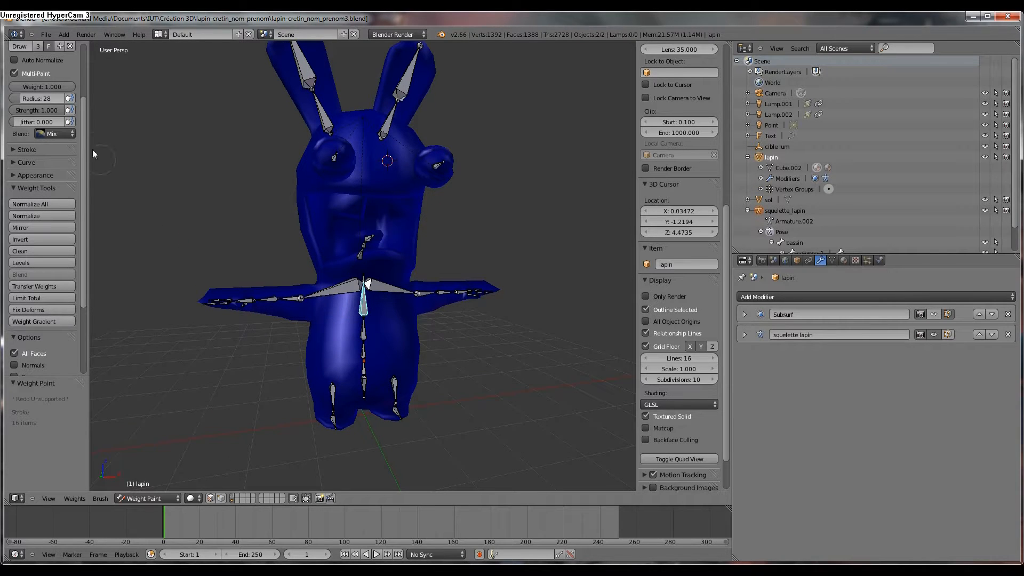
mouse_move(420, 309)
left_mouse_down()
mouse_move(374, 306)
mouse_move(341, 335)
mouse_move(404, 326)
mouse_move(385, 335)
left_mouse_up()
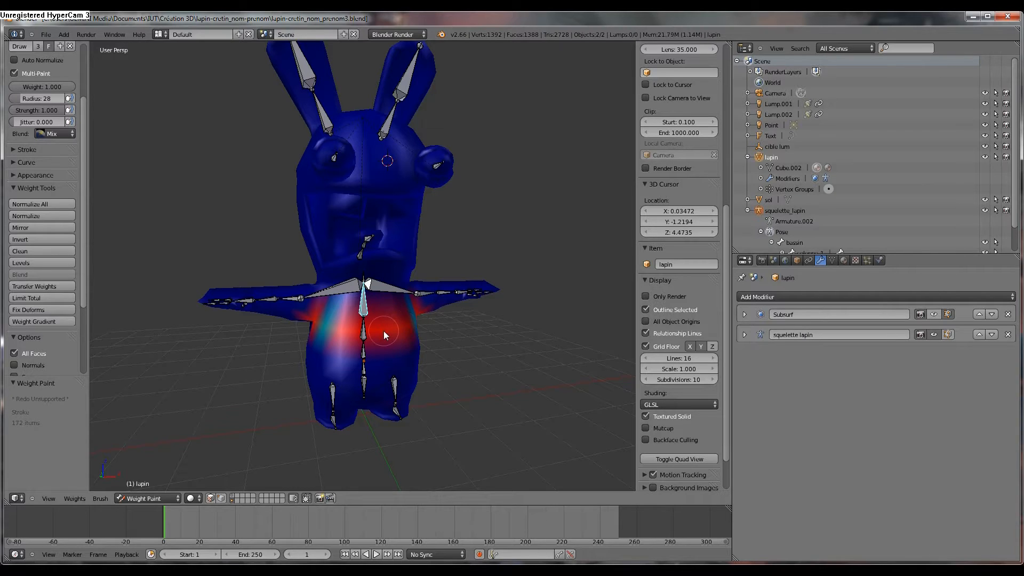
key("ctrl+z")
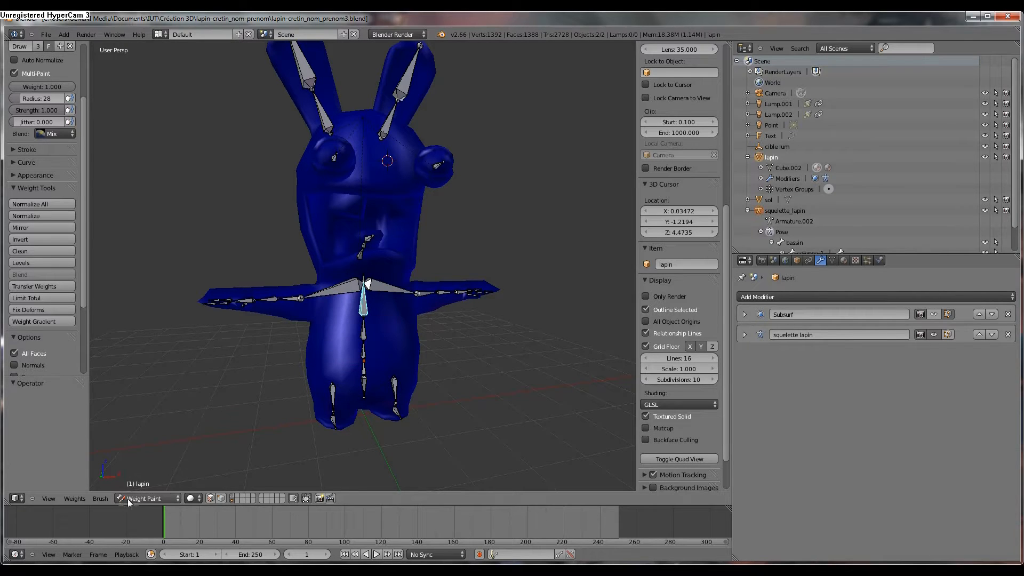
- Enable the Wire display option for the lapin object so its mesh edges are drawn while painting
left_click(832, 261)
left_click(797, 261)
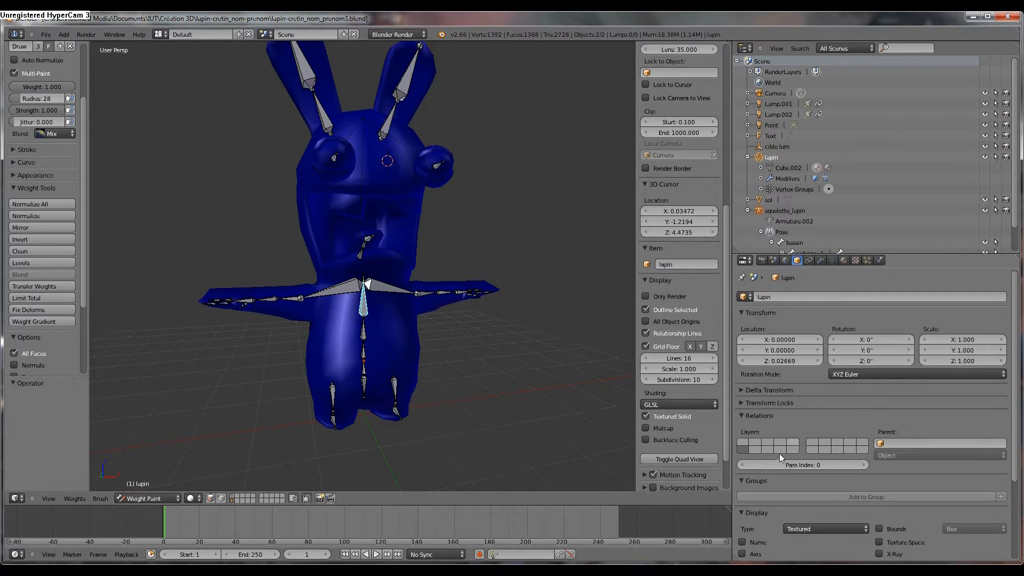
scroll(758, 526, "down", 4)
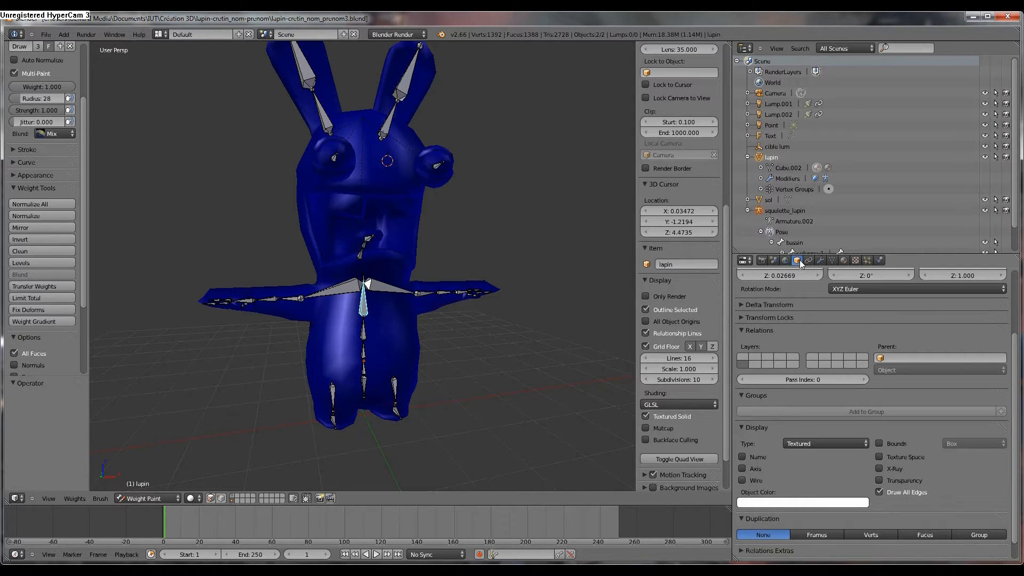
left_click(742, 480)
middle_click_drag(373, 299, 421, 301)
scroll(422, 301, "up", 2)
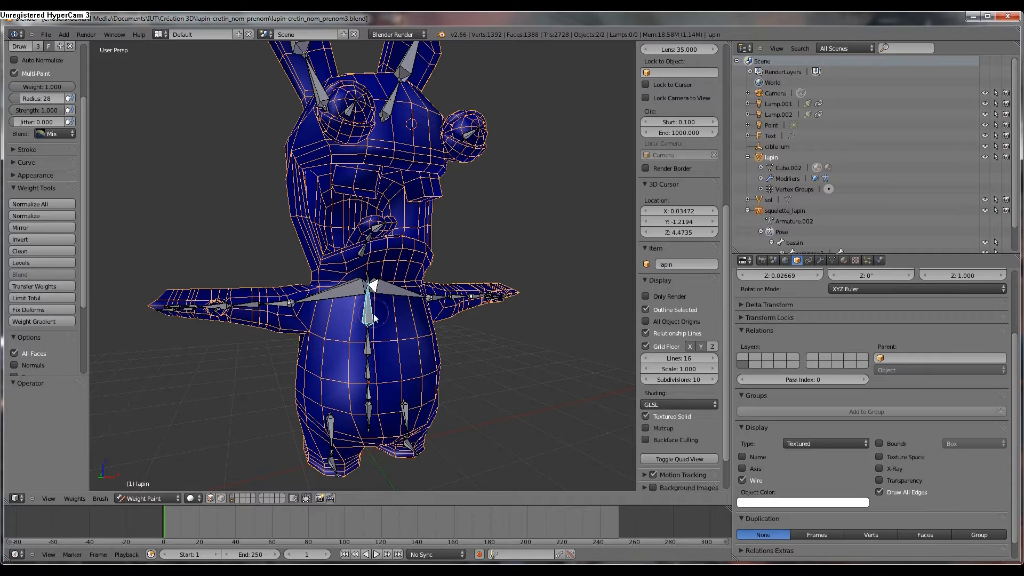
- Select all the skeleton's bones and look through the weight assignment commands and the painting options
key("a")
key("a")
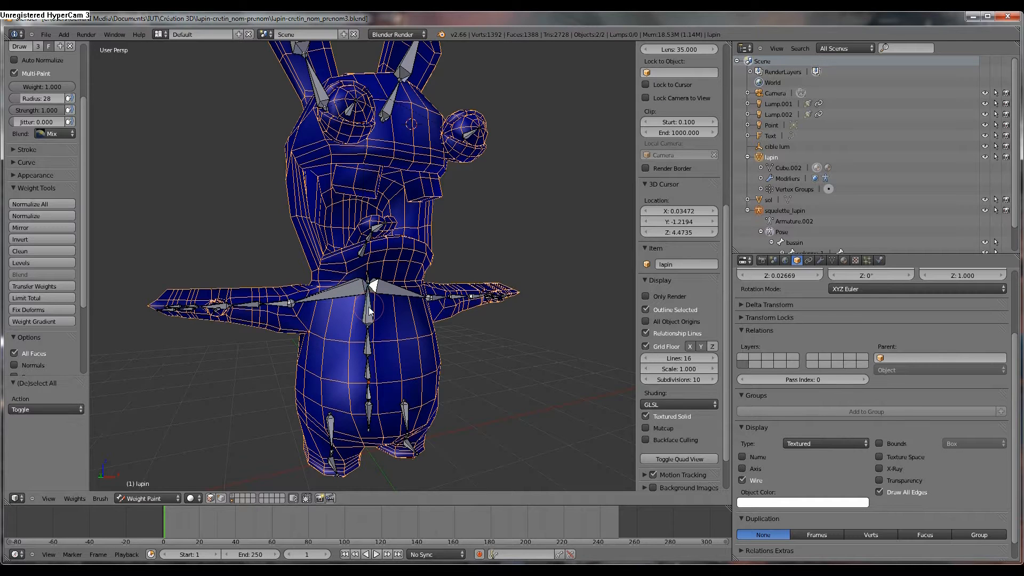
left_click(76, 498)
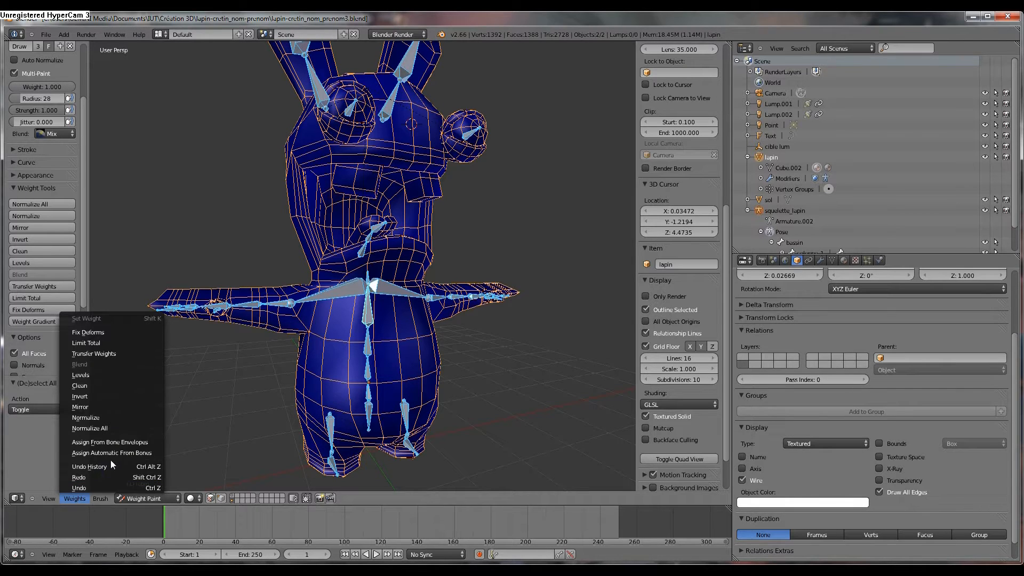
scroll(81, 275, "down", 5)
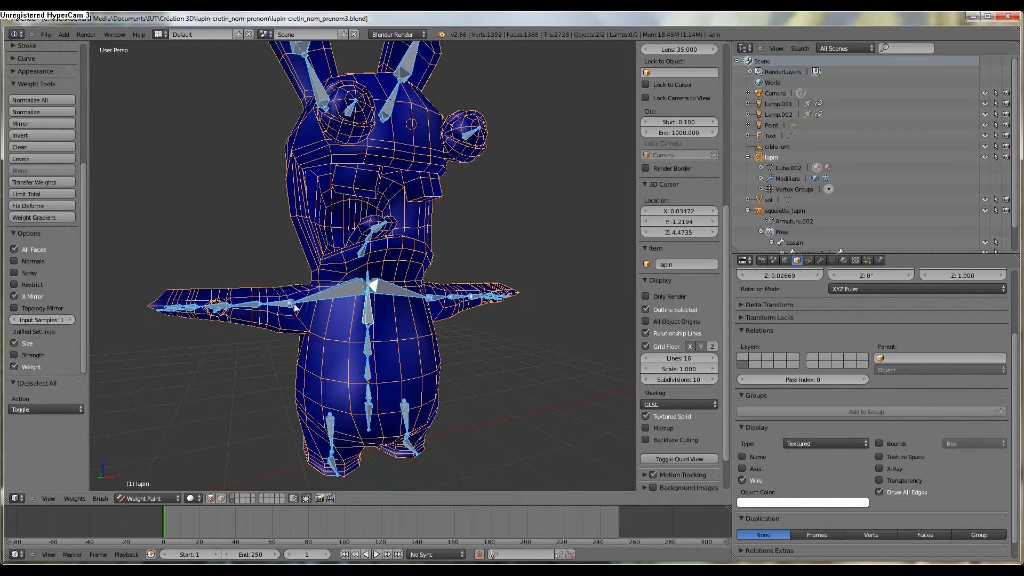
- Try painting the uppermost spine bone's weight across the chest with X Mirror on, and undo the stroke
right_click(369, 315)
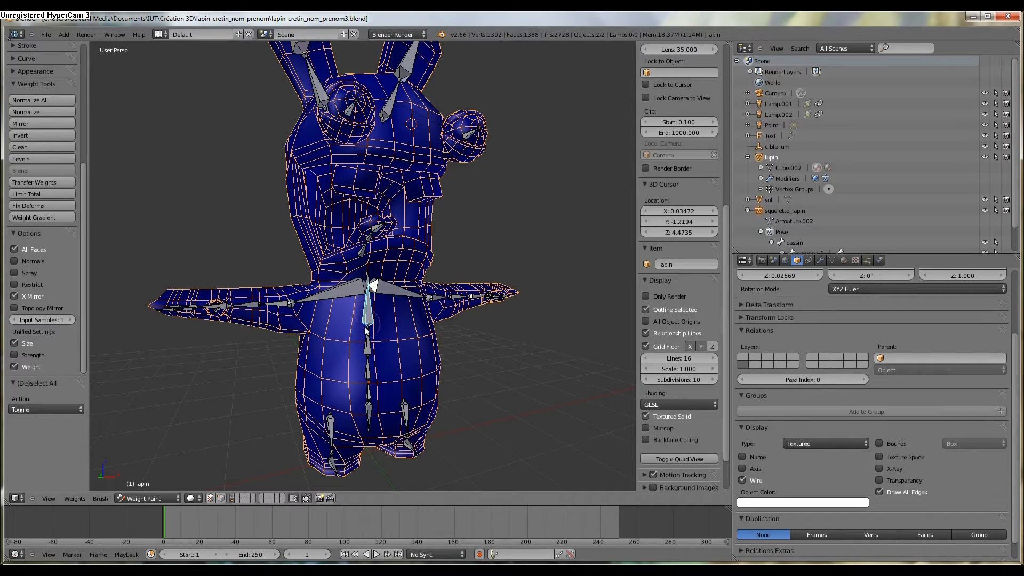
left_click_drag(341, 347, 409, 337)
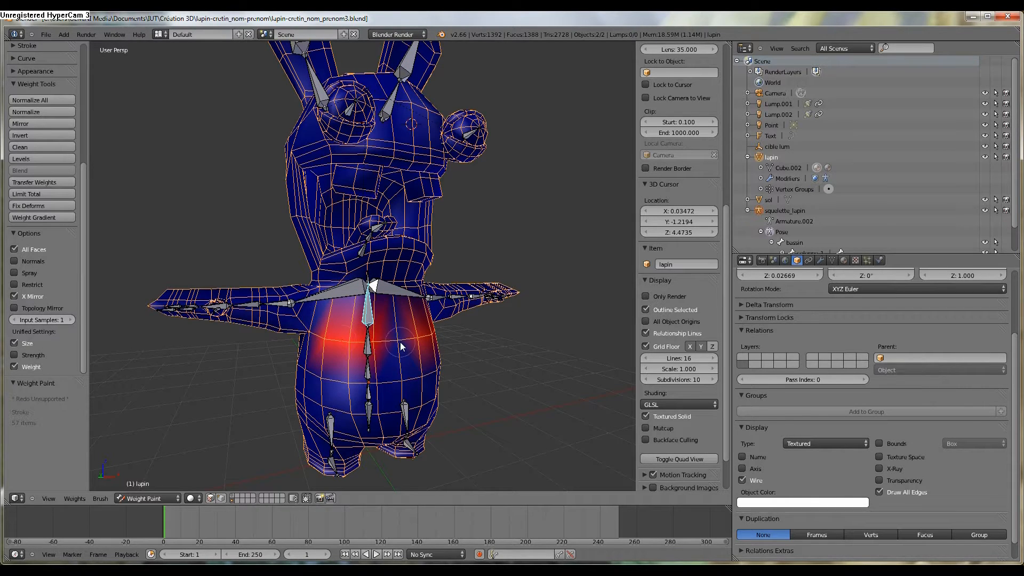
key("ctrl+z")
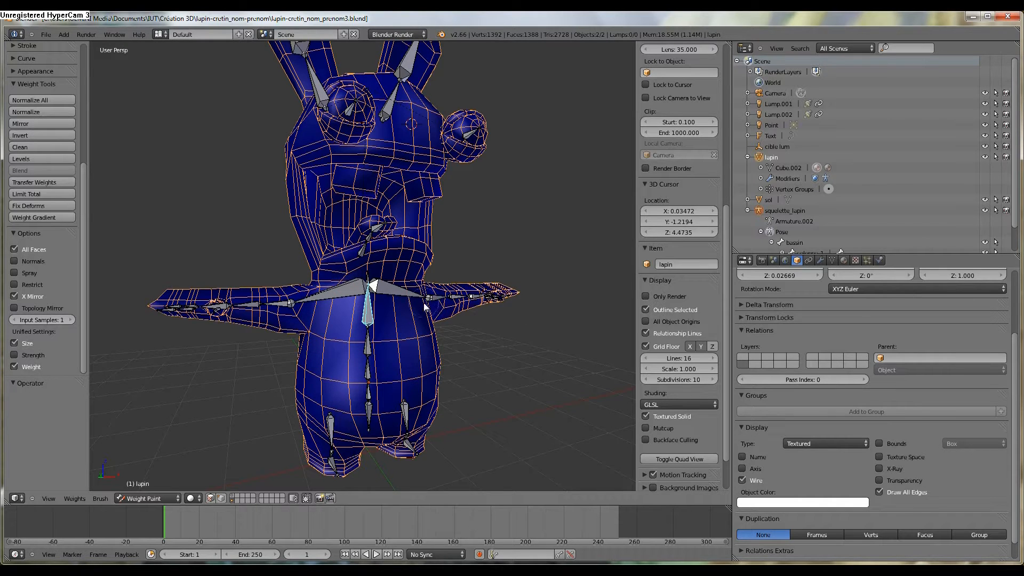
- Turn off the X Mirror painting option and select all the skeleton's bones
middle_click_drag(432, 306, 427, 317)
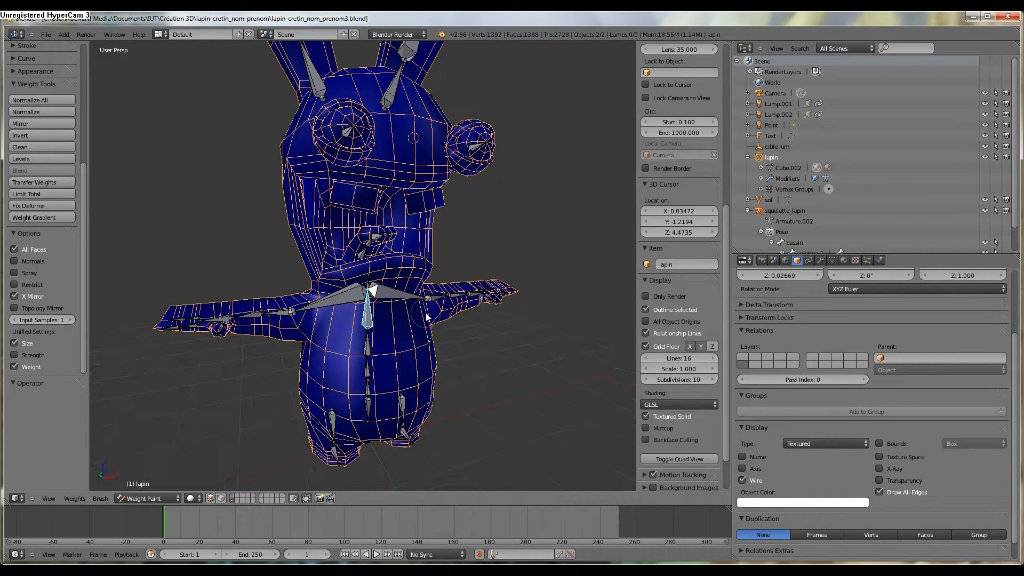
left_click(17, 297)
key("a")
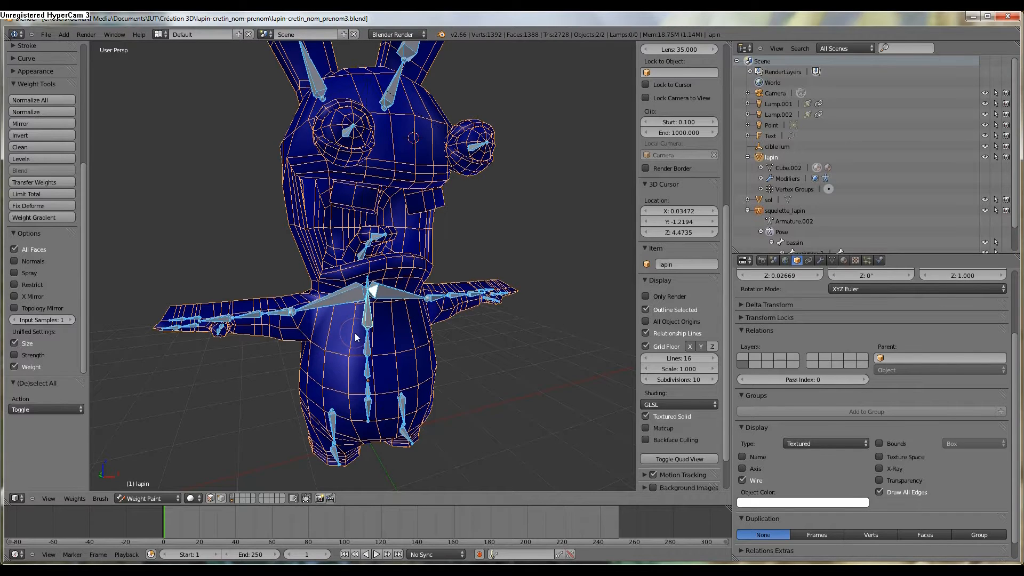
- Assign automatic weights to the lapin mesh from all the selected bones
left_click(128, 499)
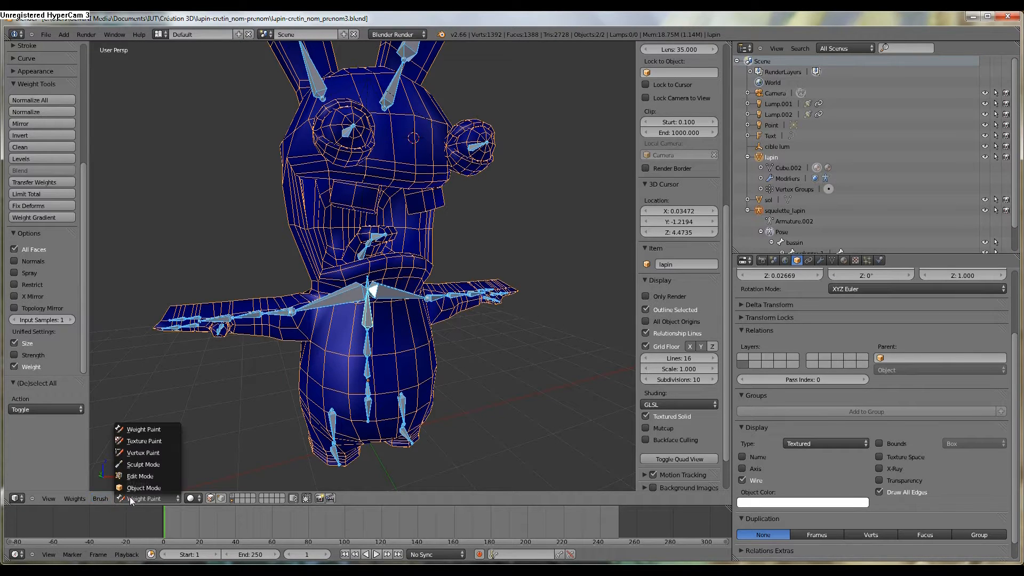
left_click(74, 499)
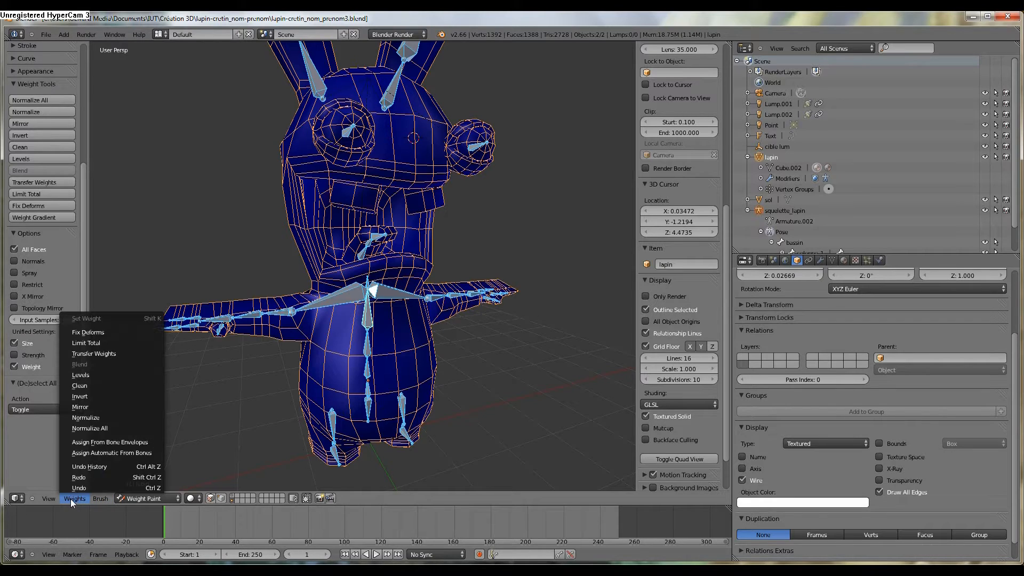
left_click(98, 459)
middle_click_drag(240, 395, 258, 372)
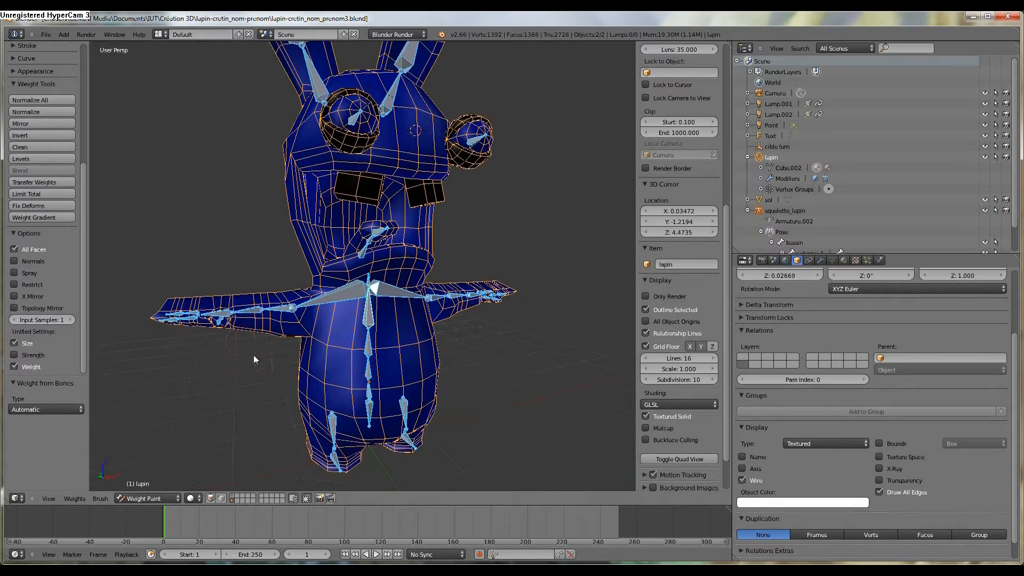
- Inspect the automatic weights of the arm bones, working from one hand inward to both shoulders
right_click(225, 315)
middle_click_drag(224, 315, 264, 353)
right_click(267, 352)
right_click(294, 339)
right_click(324, 318)
right_click(374, 315)
right_click(395, 291)
middle_click_drag(396, 297, 382, 272)
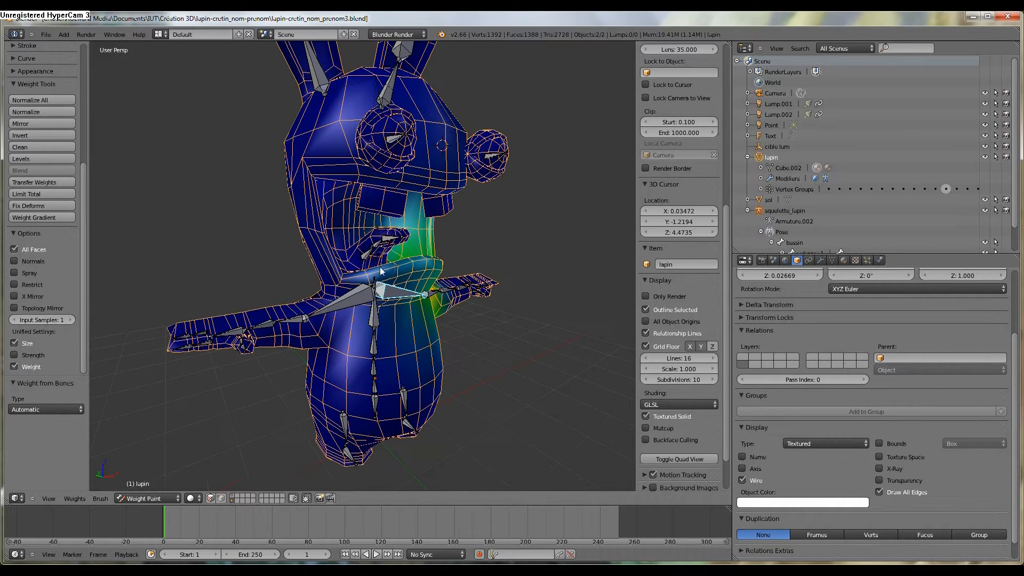
- Inspect the weights of the tongue bones around the mouth and check the head from several angles
right_click(368, 256)
right_click(376, 246)
right_click(390, 240)
middle_click_drag(389, 268, 387, 181)
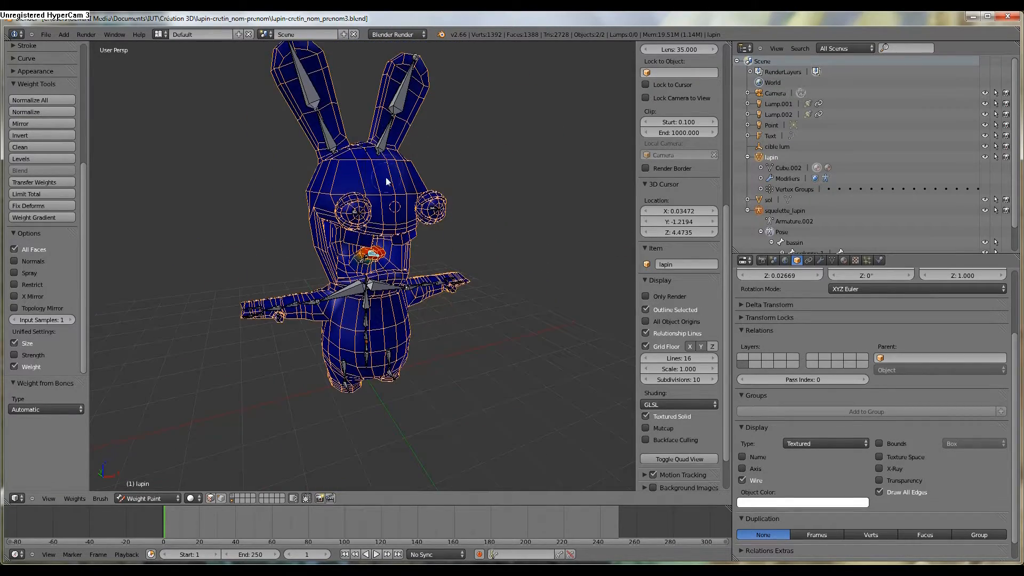
middle_click_drag(377, 287, 438, 319)
scroll(436, 318, "up", 2)
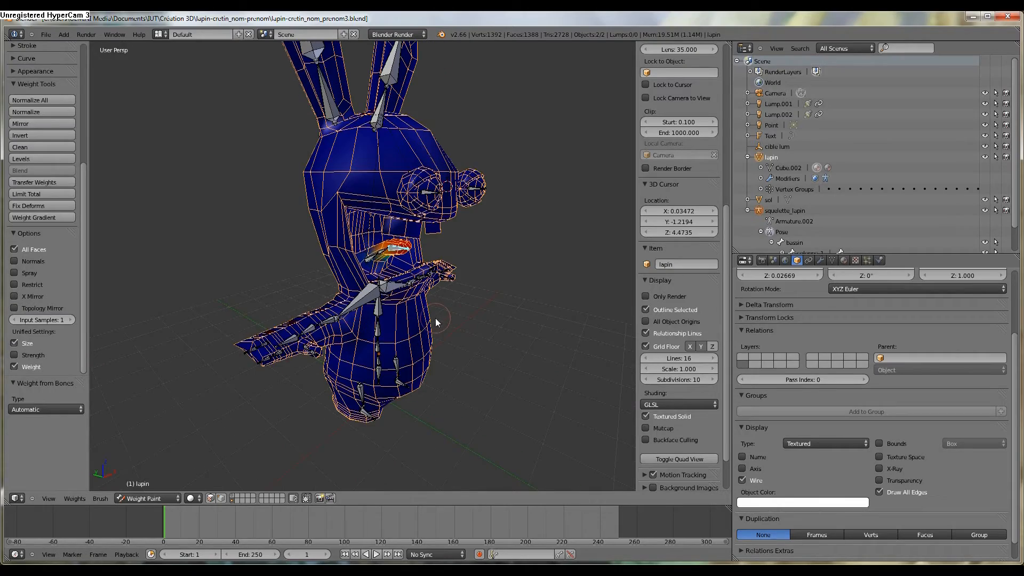
right_click(373, 259)
scroll(372, 259, "up", 1)
middle_click_drag(373, 259, 209, 314)
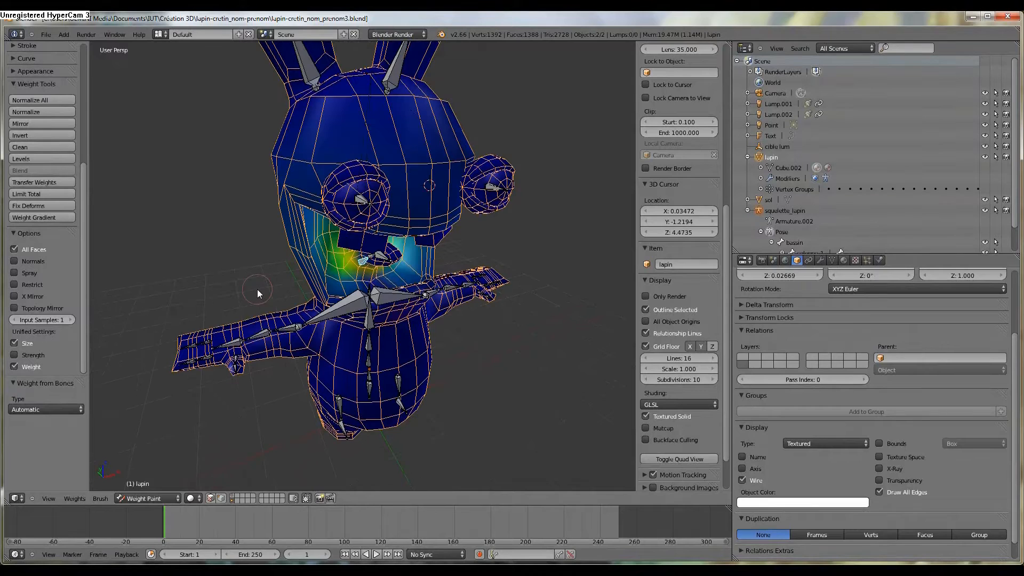
middle_click_drag(402, 189, 402, 210)
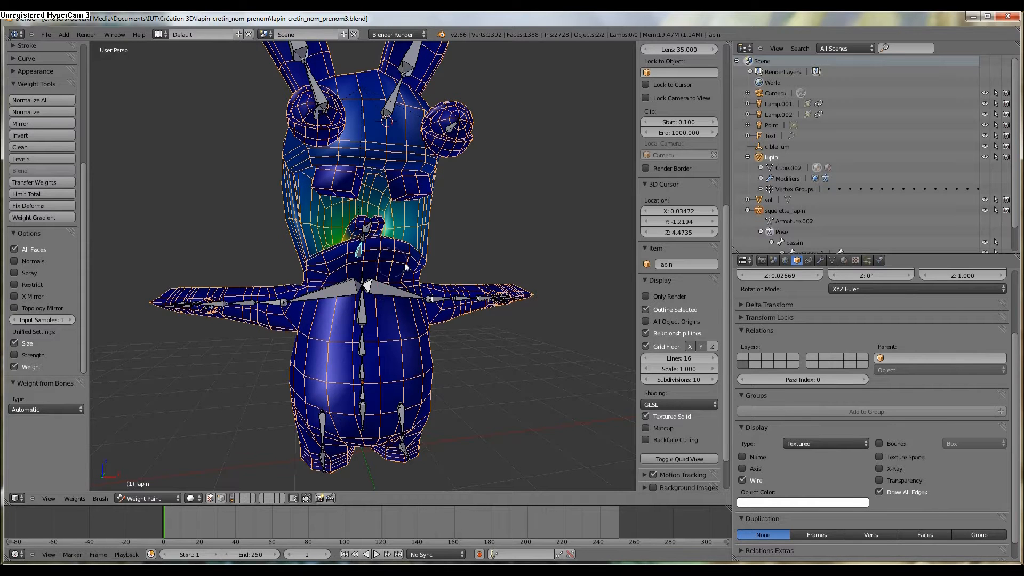
scroll(405, 285, "down", 2)
scroll(399, 287, "up", 1)
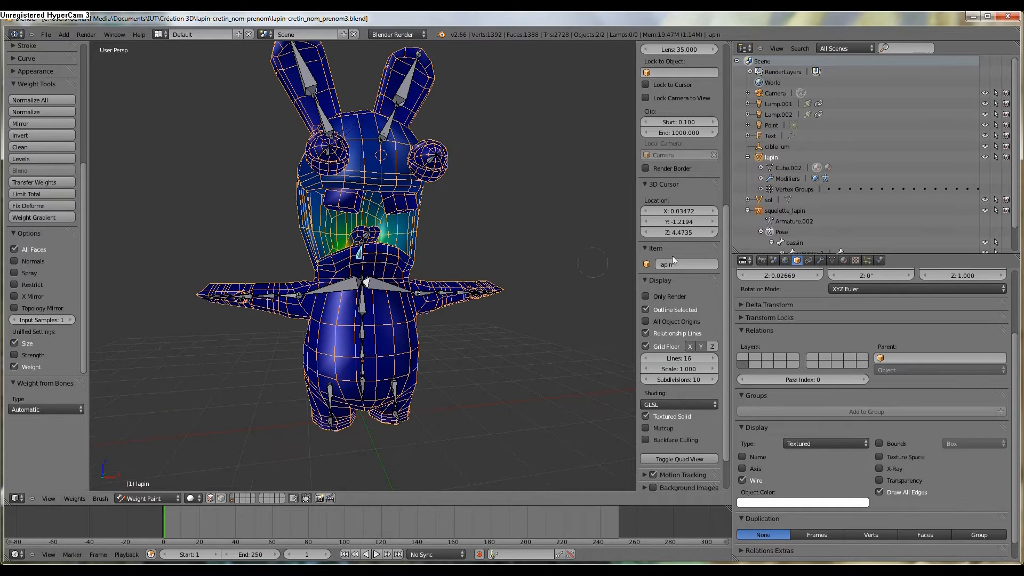
- Put the lapin mesh in Object Mode and select all the visible bones of squelette_lapin in Pose Mode
left_click(164, 497)
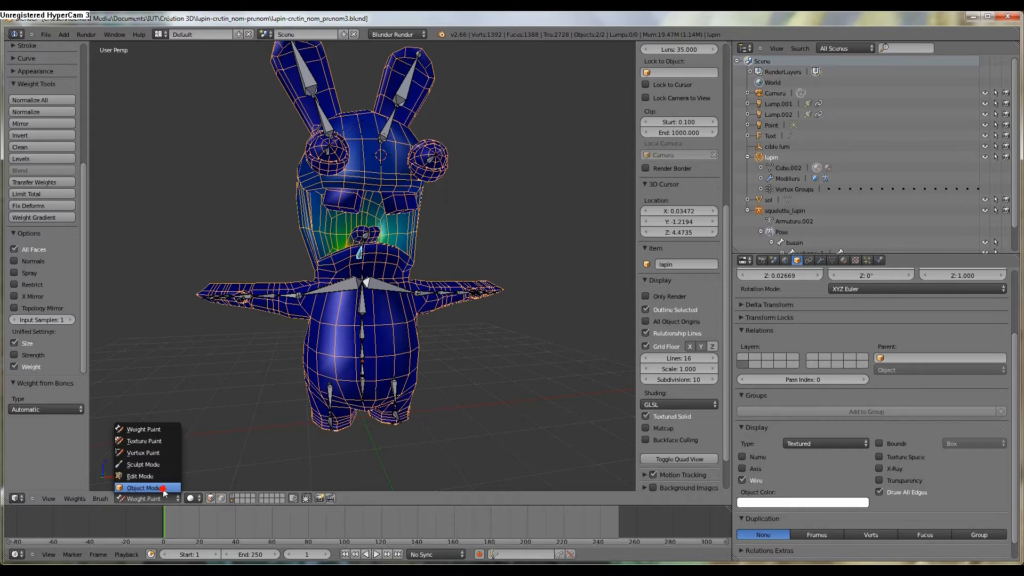
left_click(140, 487)
middle_click_drag(463, 244, 605, 304)
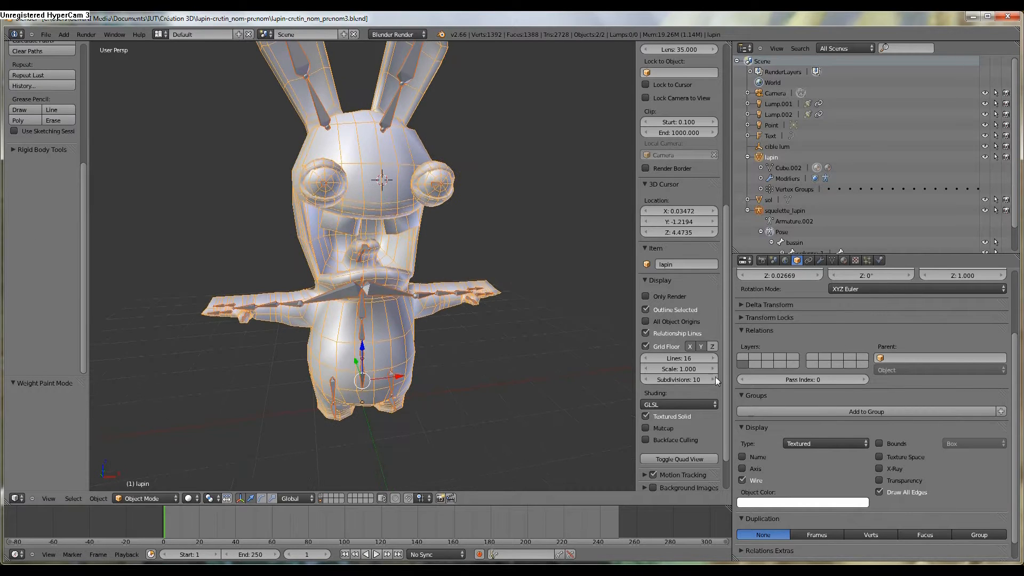
right_click(379, 289)
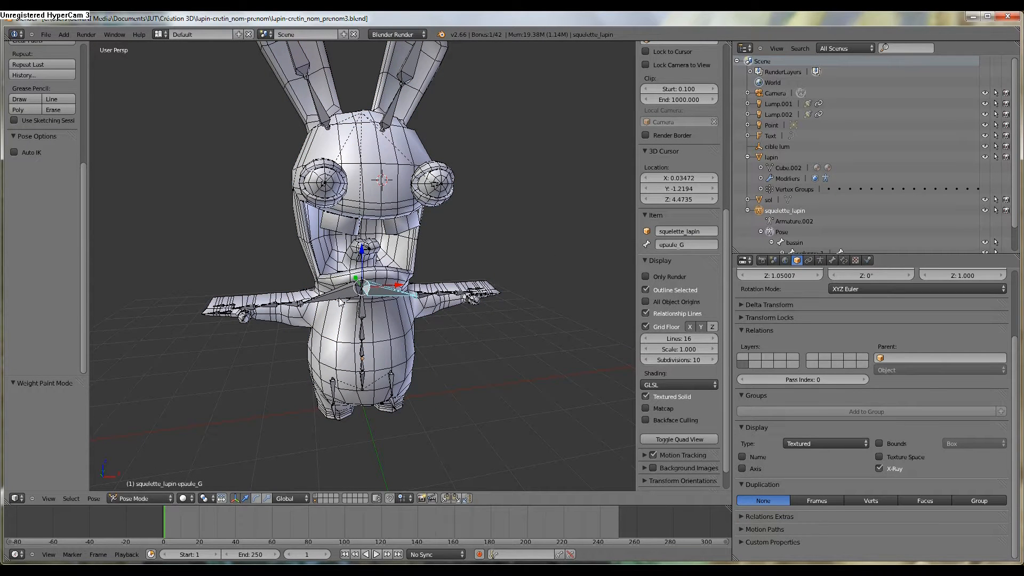
key("a")
key("a")
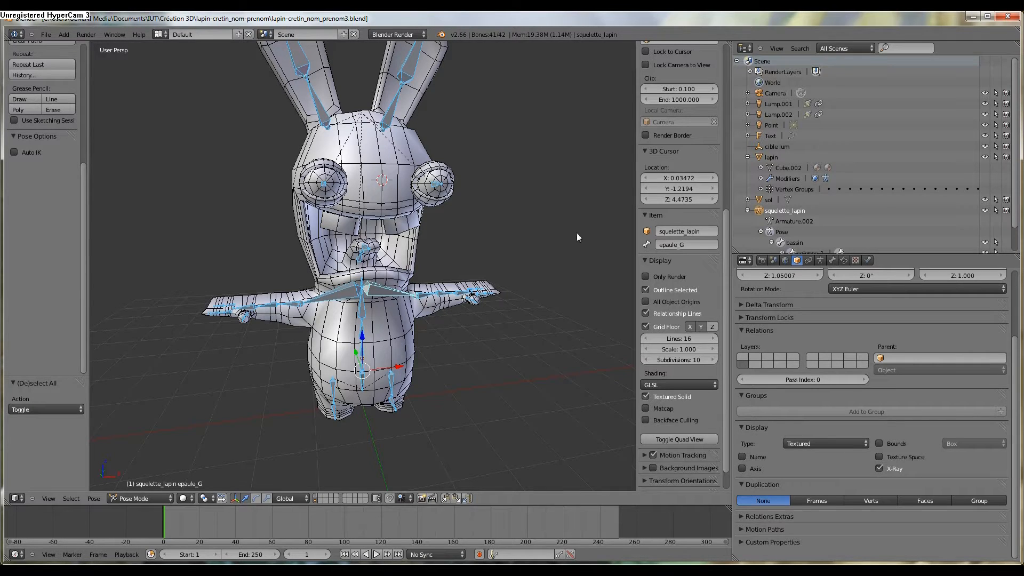
- Collapse the skeleton's Pose hierarchy, enter Edit Mode on Armature.002 and return to Object Mode
scroll(903, 217, "down", 2)
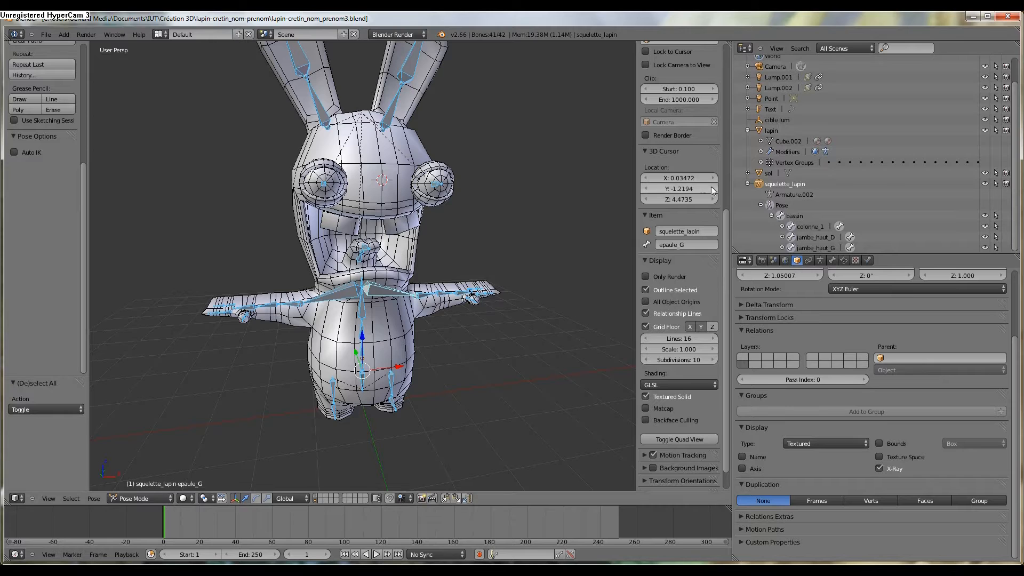
scroll(780, 210, "up", 1)
scroll(781, 210, "up", 1)
scroll(781, 210, "down", 2)
left_click(761, 205)
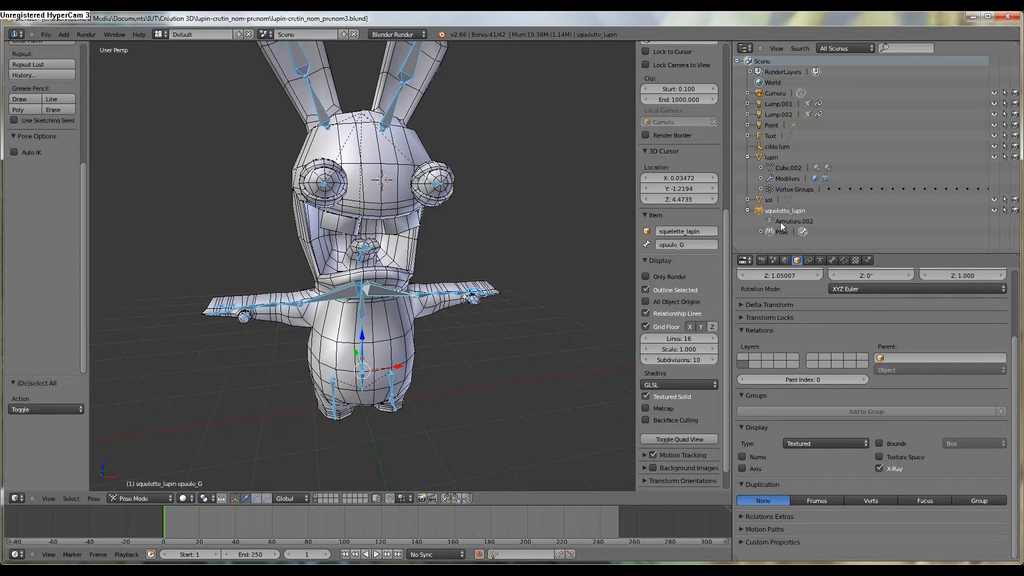
left_click(780, 222)
left_click(165, 498)
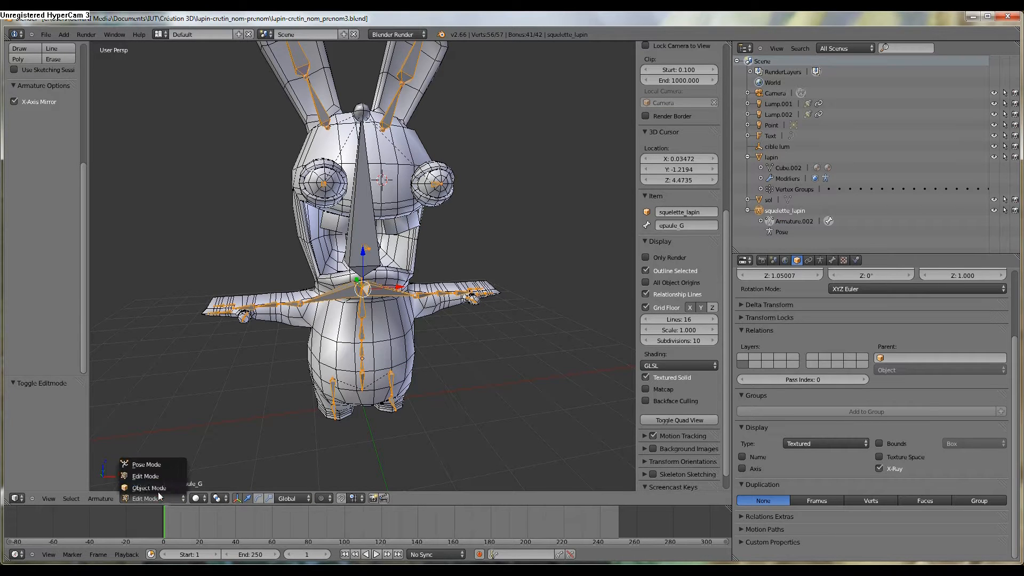
left_click(171, 472)
- Expand the Armature.002 bone hierarchy from bassin through the colonne bones and cou to the children of tete
left_click(762, 221)
left_click(772, 232)
scroll(781, 230, "down", 2)
left_click(781, 216)
scroll(783, 218, "down", 1)
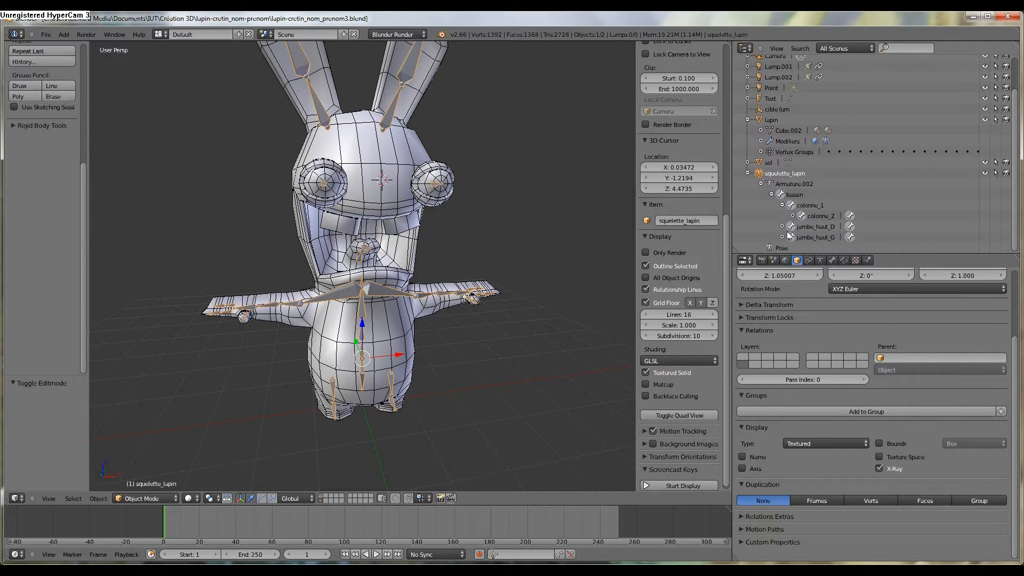
left_click(794, 216)
scroll(802, 213, "down", 1)
left_click(803, 216)
scroll(816, 211, "down", 1)
left_click(816, 215)
scroll(819, 218, "down", 3)
left_click(825, 216)
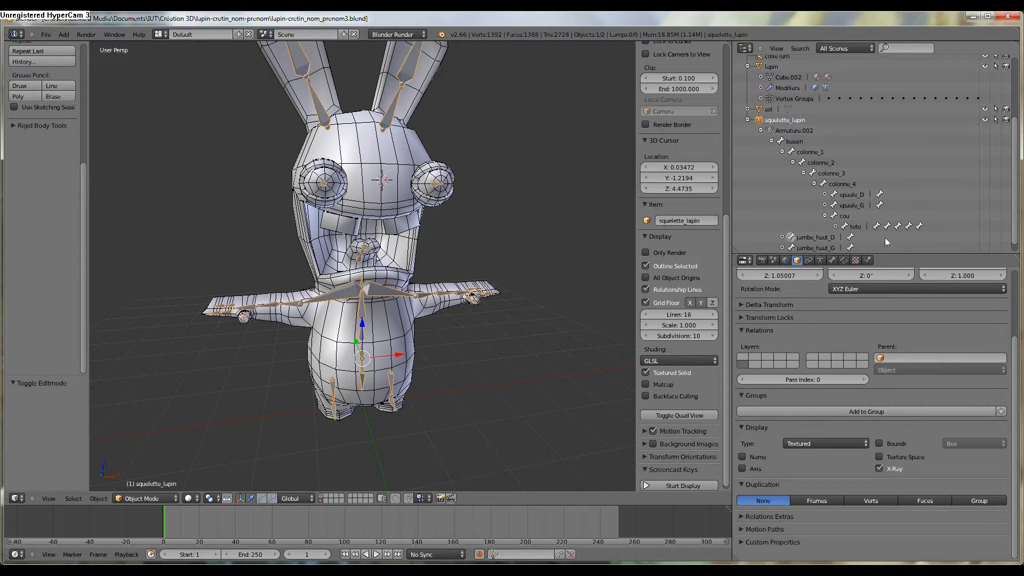
left_click(836, 227)
scroll(866, 230, "down", 6)
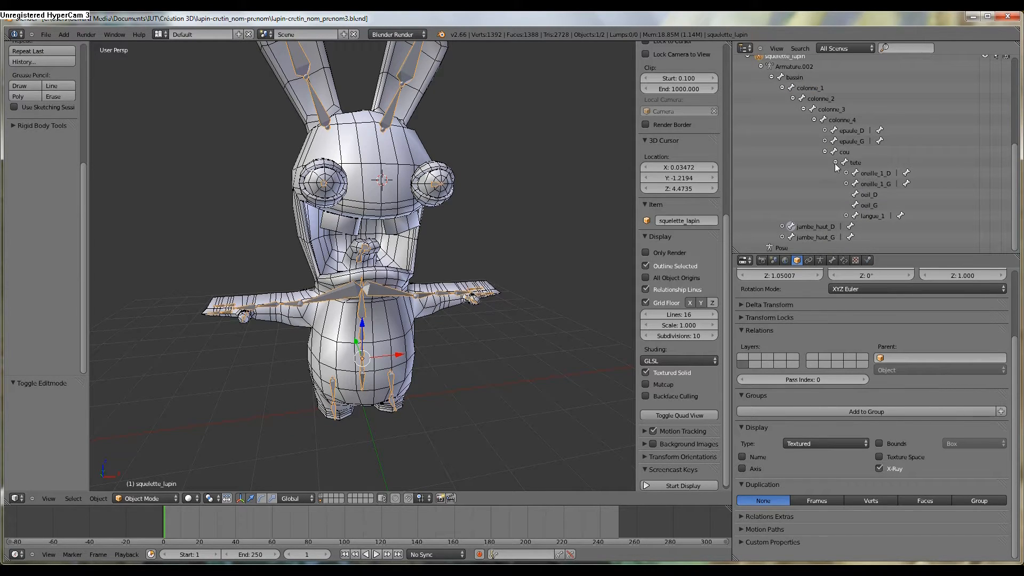
- Widen the Outliner area and put the squelette_lapin skeleton in Pose Mode
left_click_drag(733, 226, 633, 226)
scroll(968, 182, "up", 8)
scroll(967, 181, "down", 4)
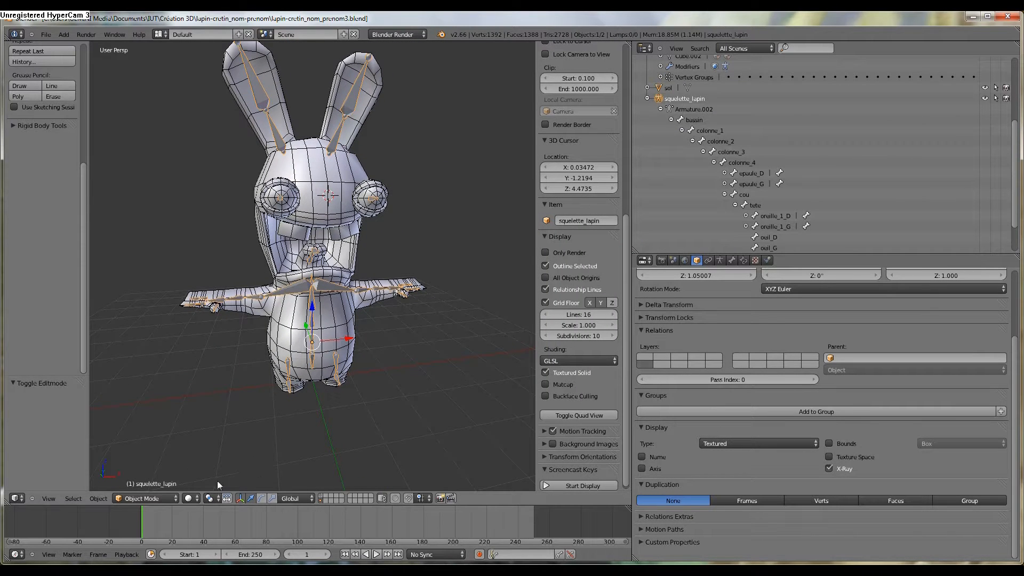
left_click(157, 497)
left_click(138, 477)
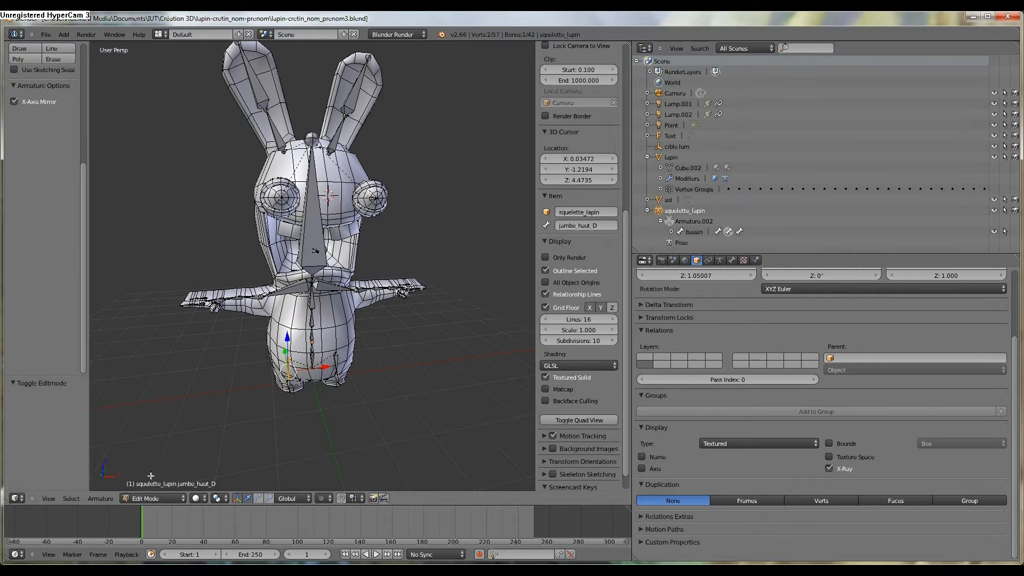
left_click(146, 498)
left_click(143, 465)
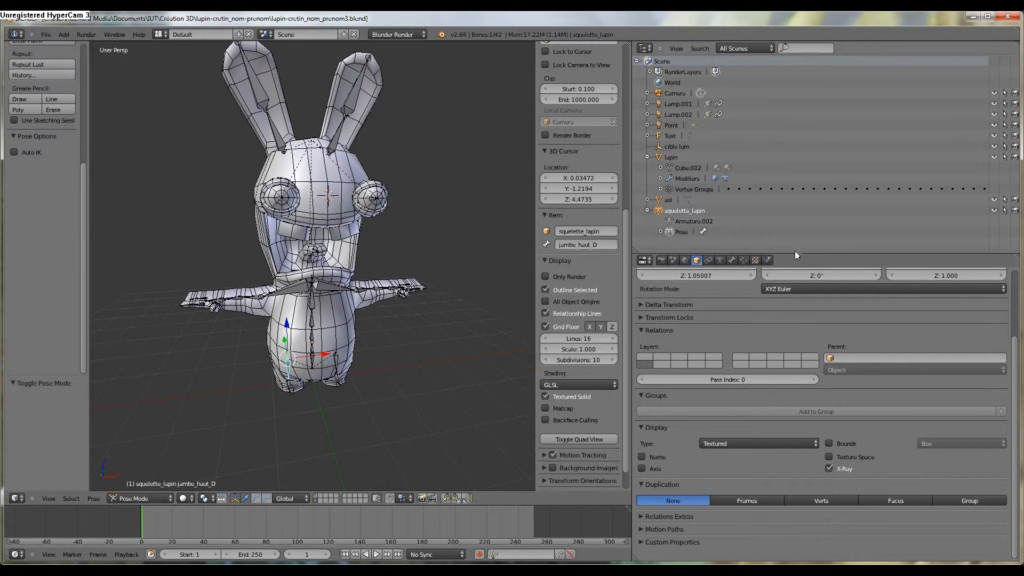
- Expand the skeleton's Pose hierarchy down to the head and unhide the tete bone
left_click(660, 231)
scroll(690, 234, "down", 2)
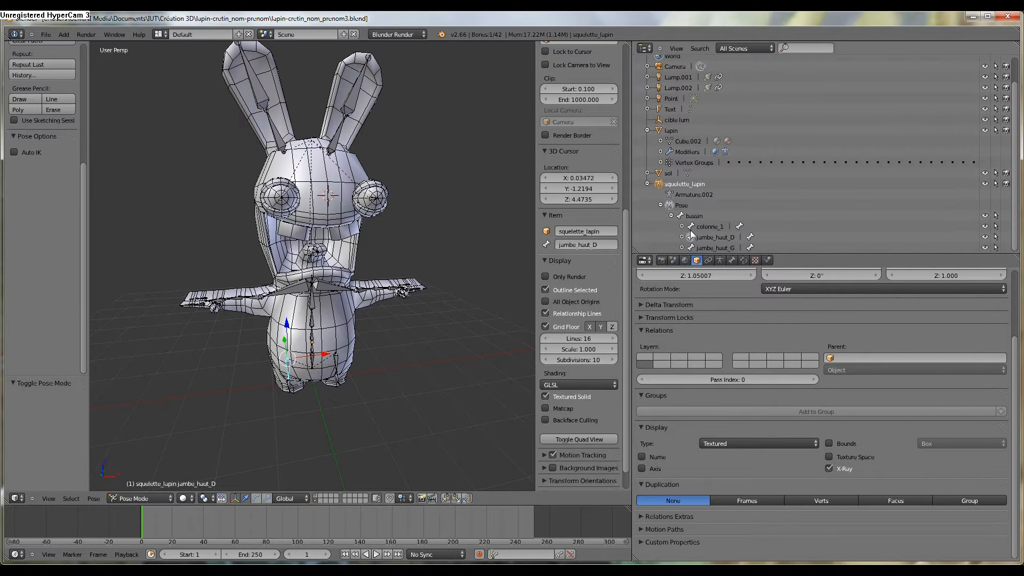
left_click(684, 226)
scroll(784, 225, "down", 4)
scroll(924, 227, "down", 3)
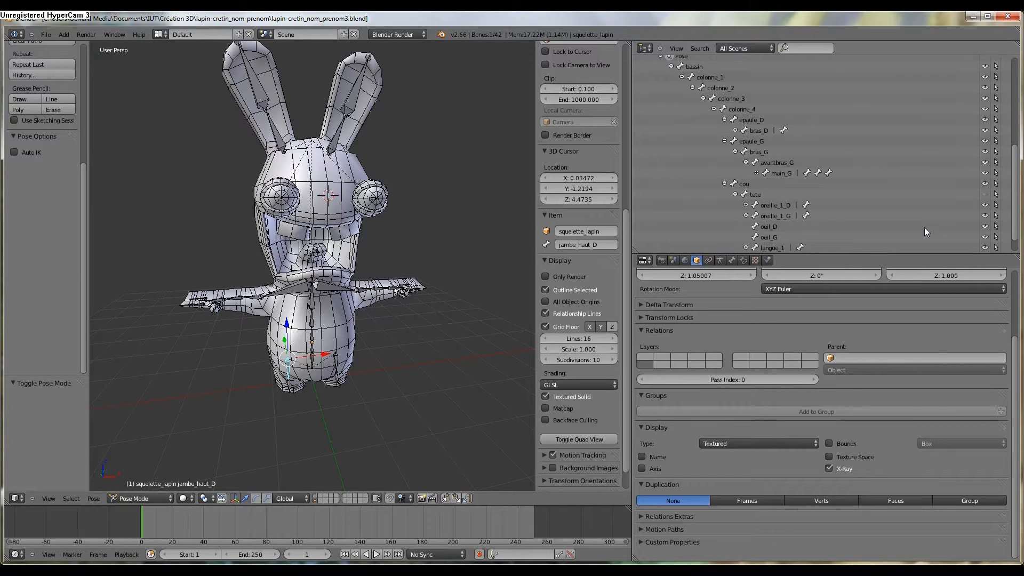
left_click(987, 195)
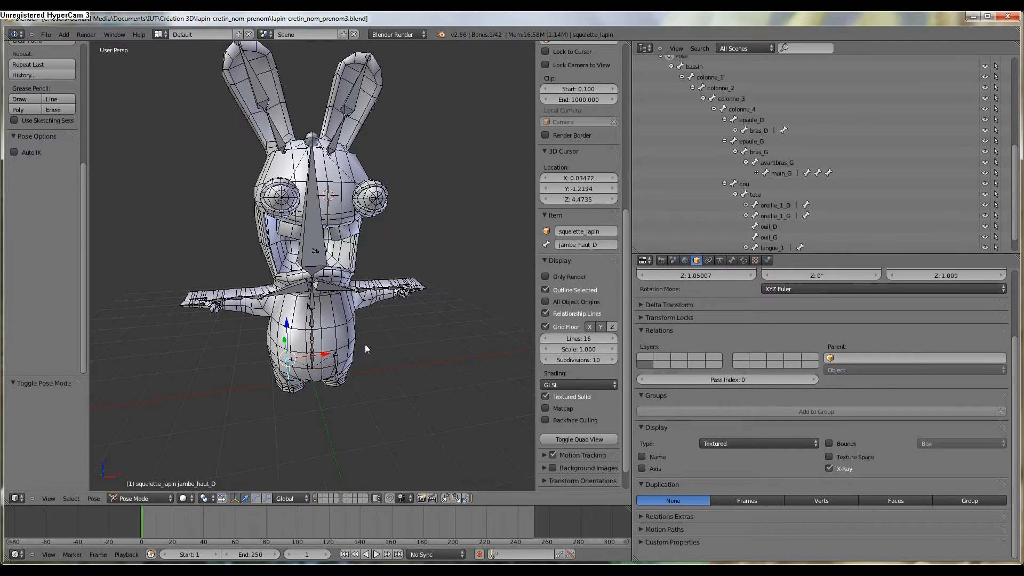
- Put the lapin mesh in Weight Paint mode and assign automatic weights from all bones, including the head bone
scroll(365, 345, "up", 3)
right_click(334, 382)
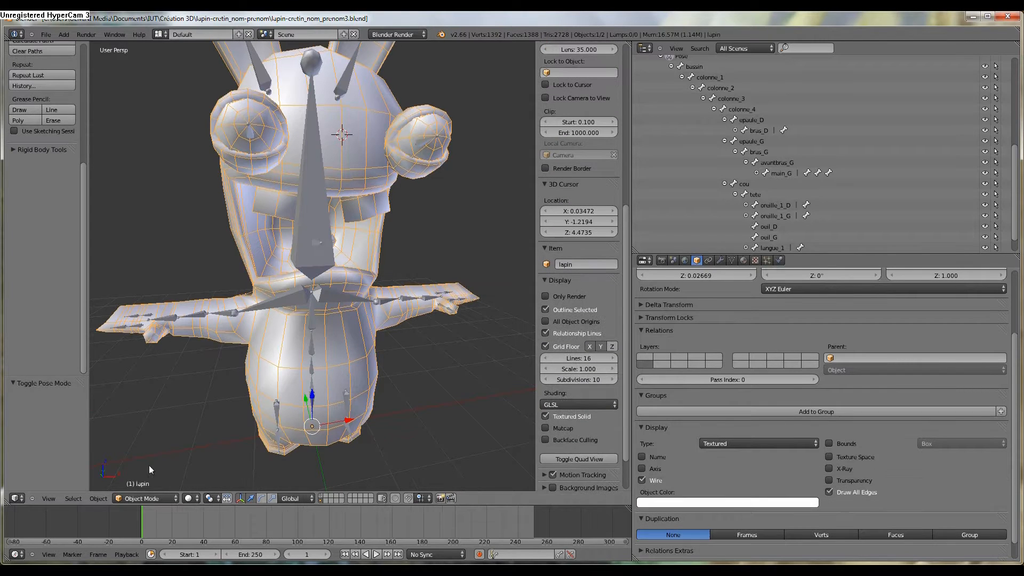
left_click(143, 498)
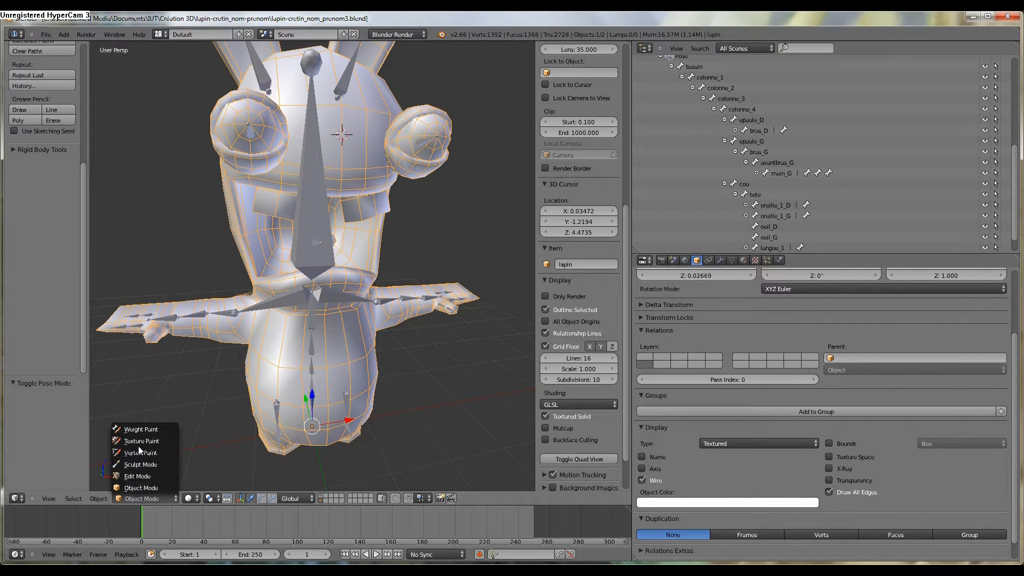
left_click(138, 430)
key("a")
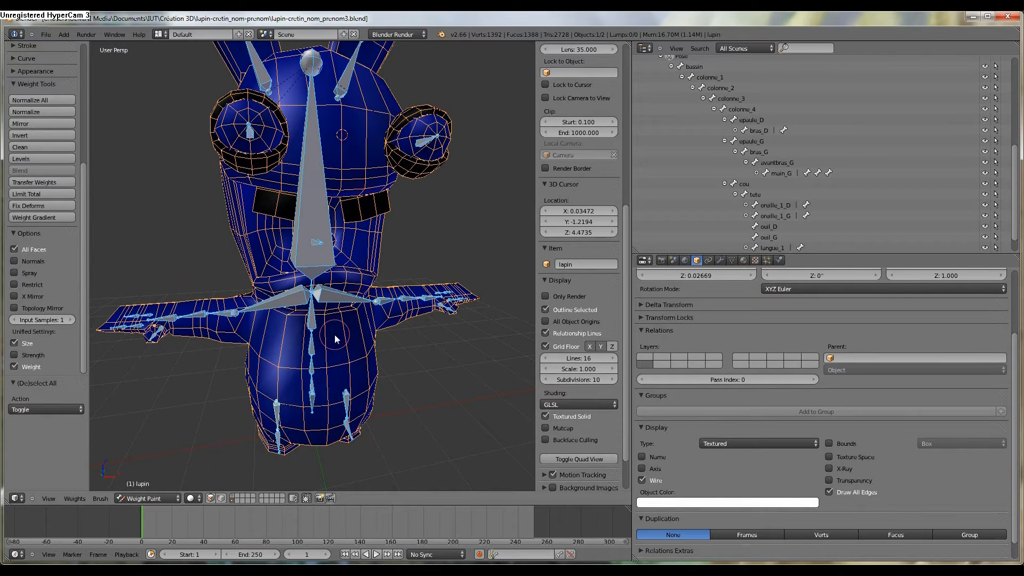
middle_click_drag(335, 334, 322, 305)
left_click(74, 498)
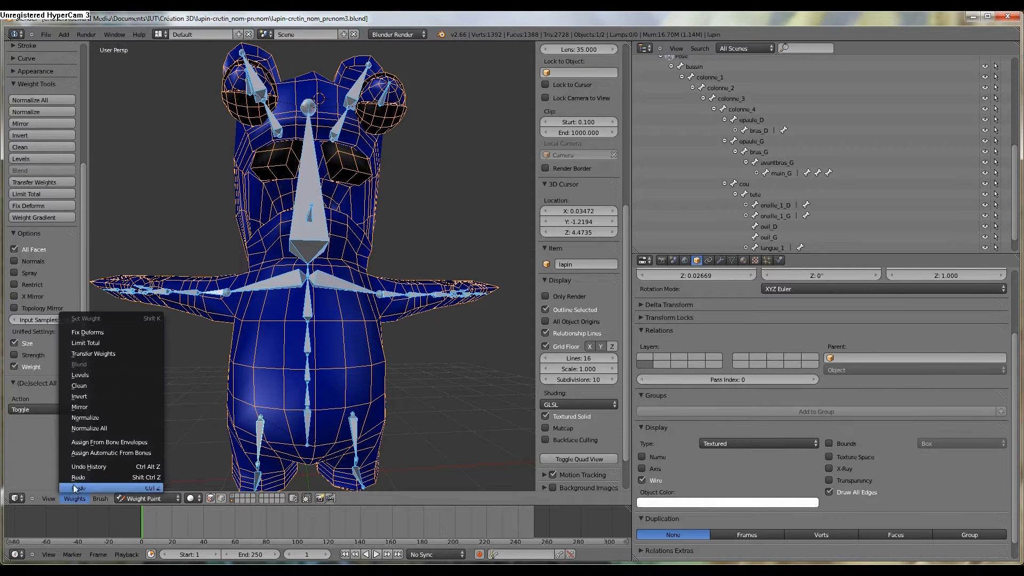
left_click(91, 454)
middle_click_drag(288, 320, 308, 305)
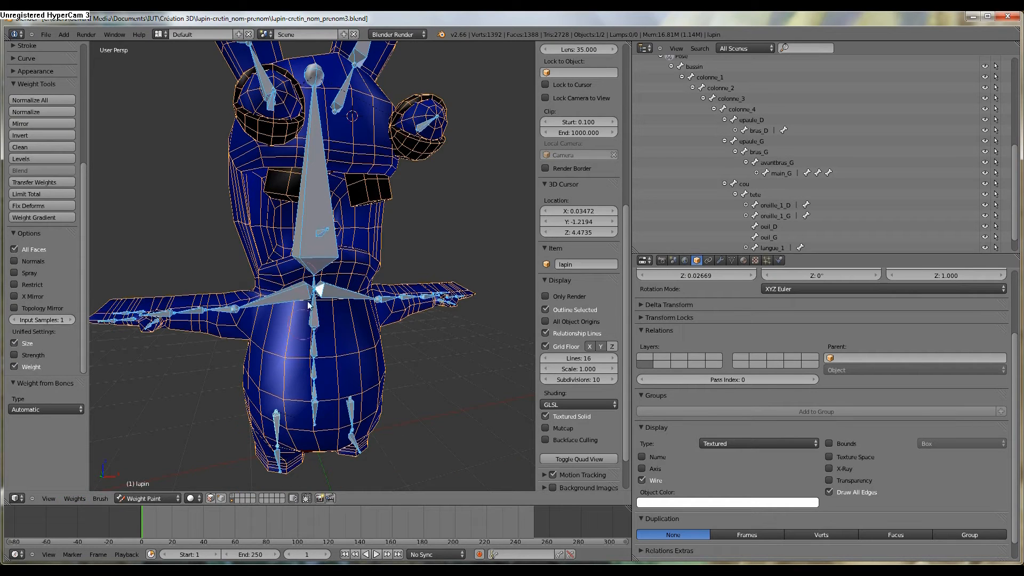
- Inspect the head bone's weights on the mesh and collapse the skeleton's Pose hierarchy
right_click(301, 238)
middle_click_drag(327, 231, 347, 210)
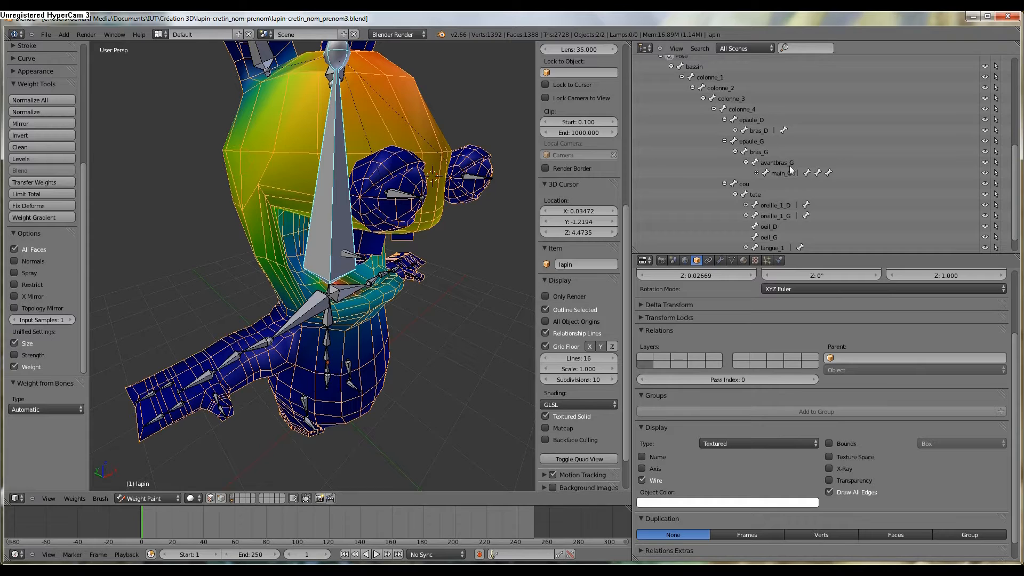
scroll(986, 188, "up", 2)
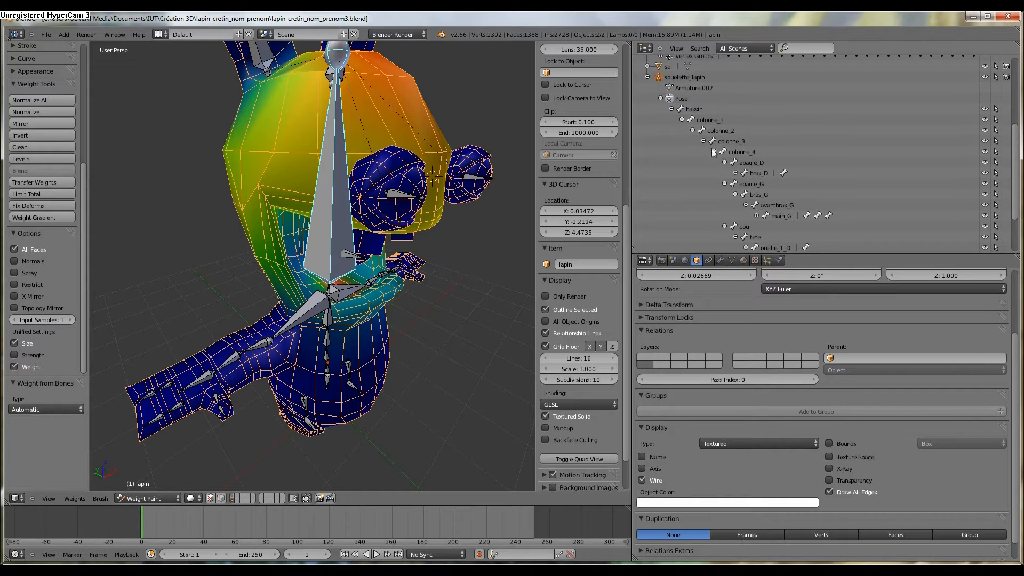
left_click(660, 99)
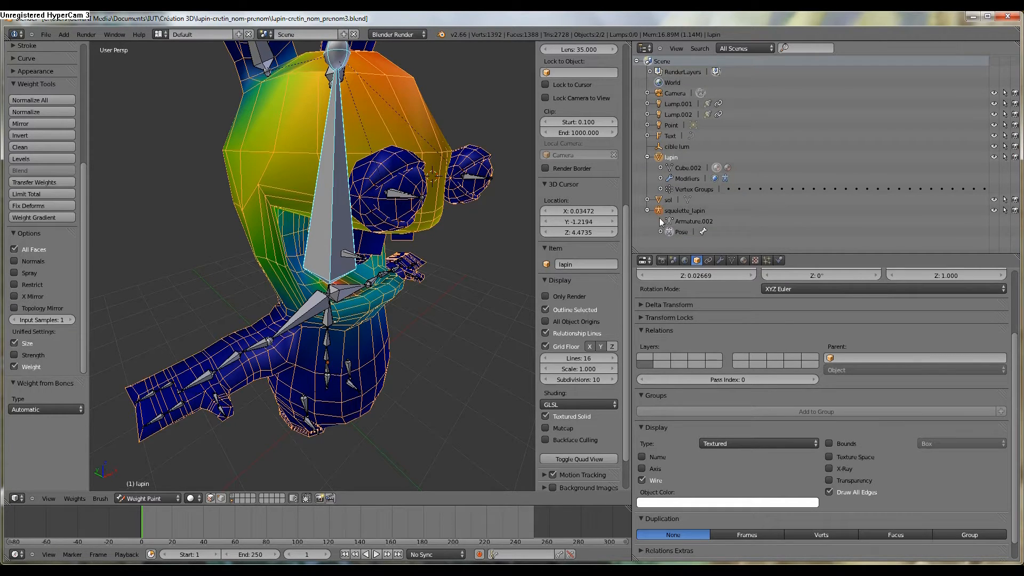
- Switch the lapin mesh from Weight Paint to Object Mode and select the skeleton's head bone in Pose Mode
key("Tab")
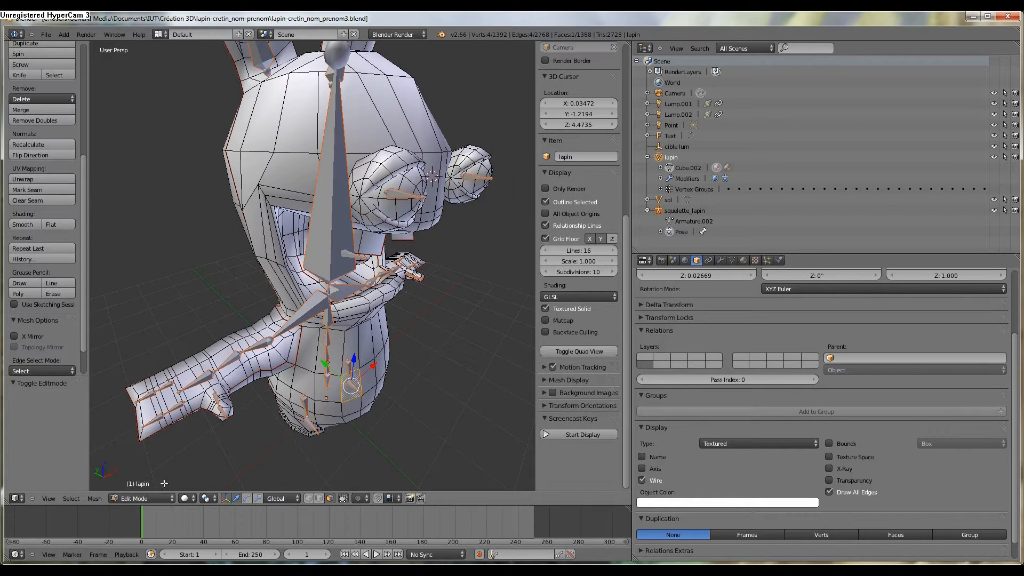
key("Tab")
left_click(149, 498)
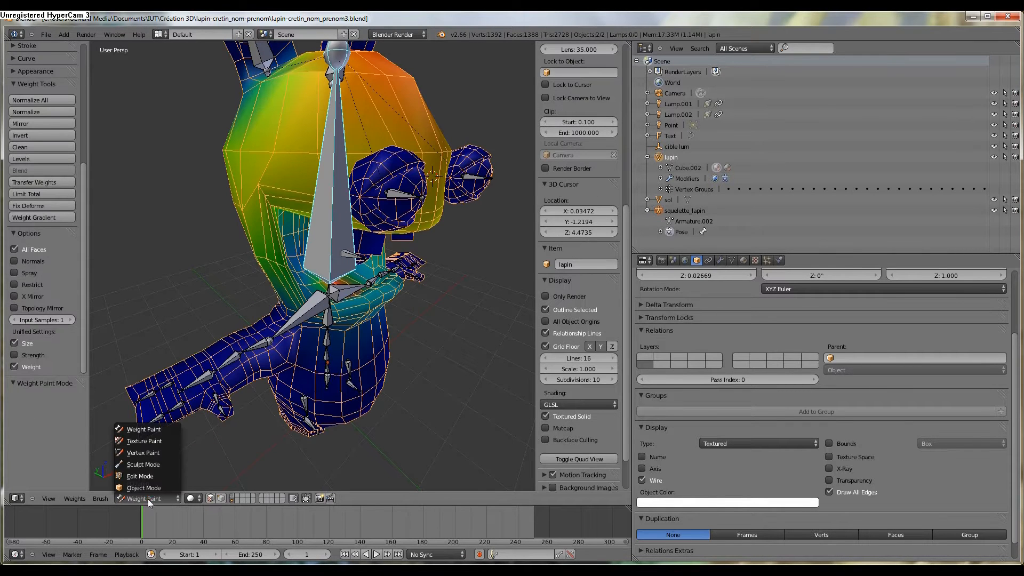
left_click(151, 488)
right_click(332, 154)
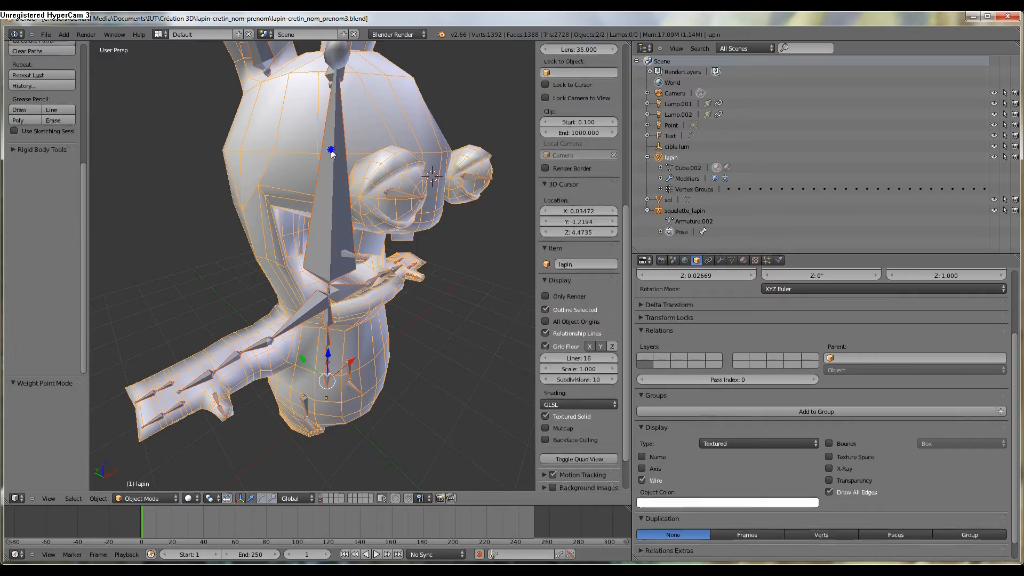
middle_click_drag(395, 263, 362, 220)
scroll(362, 221, "down", 6)
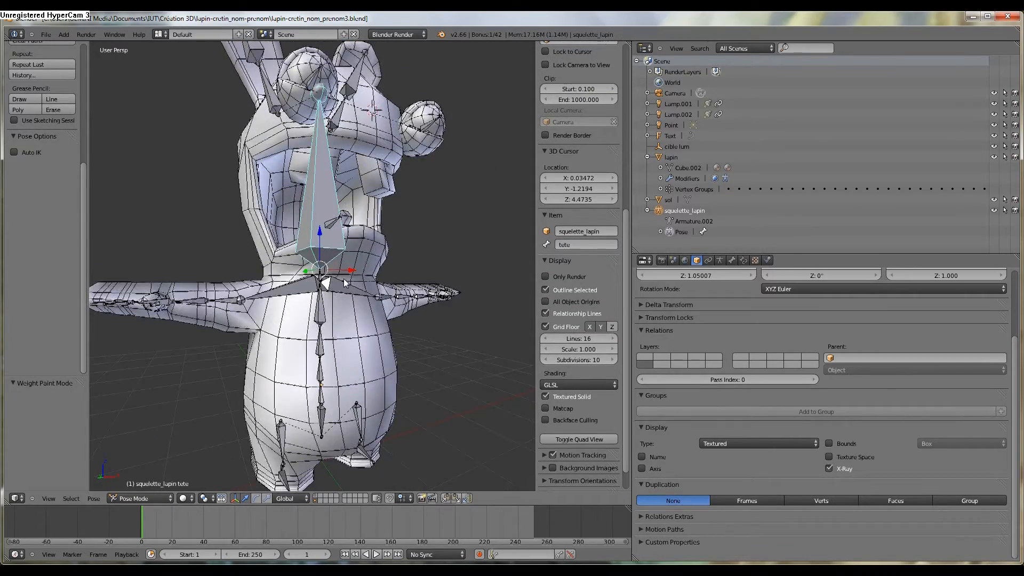
- Widen the 3D view and select all bones of the squelette_lapin skeleton
left_click_drag(637, 295, 712, 294)
scroll(359, 328, "up", 4)
key("a")
key("a")
middle_click_drag(385, 304, 361, 322)
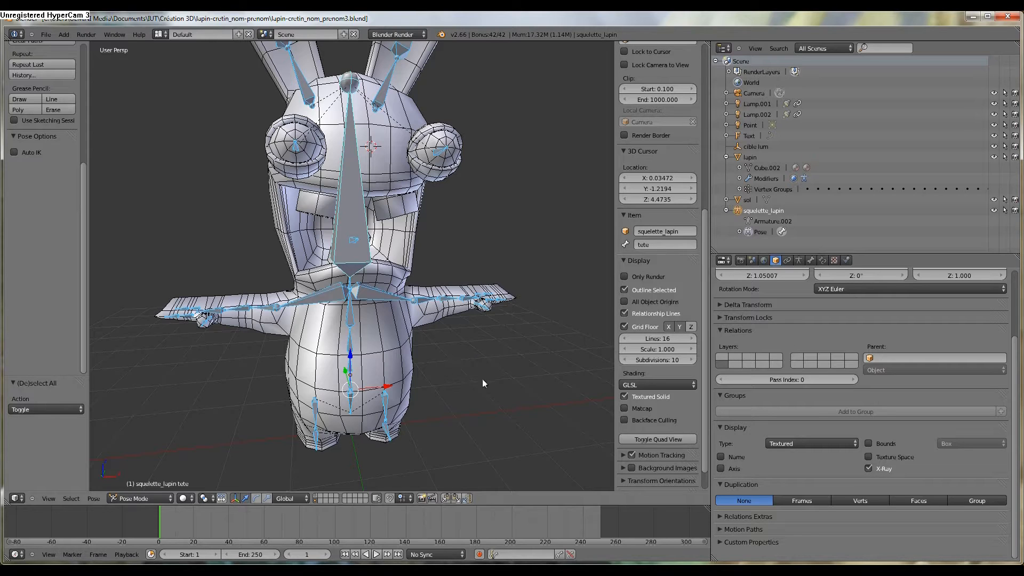
- Start the Screencast Keys display and insert a Rotation keyframe for all bones at the animation's first frame
scroll(652, 423, "down", 2)
left_click(660, 480)
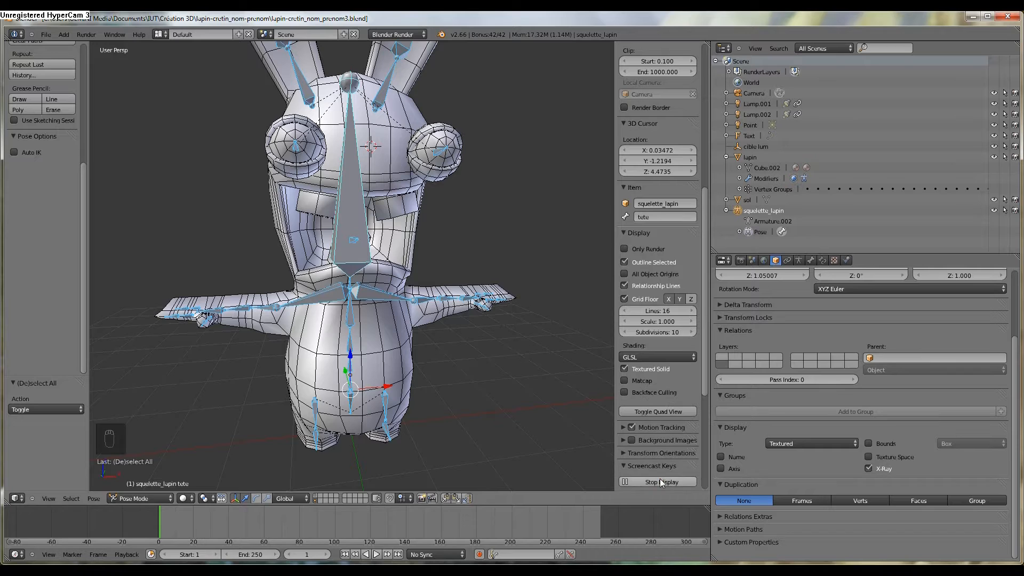
key("i")
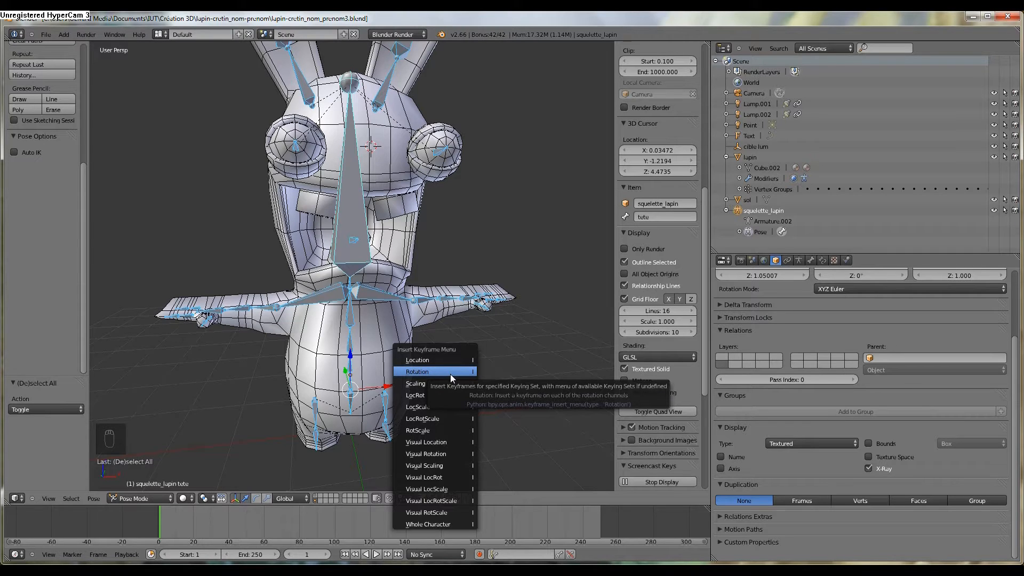
left_click(451, 374)
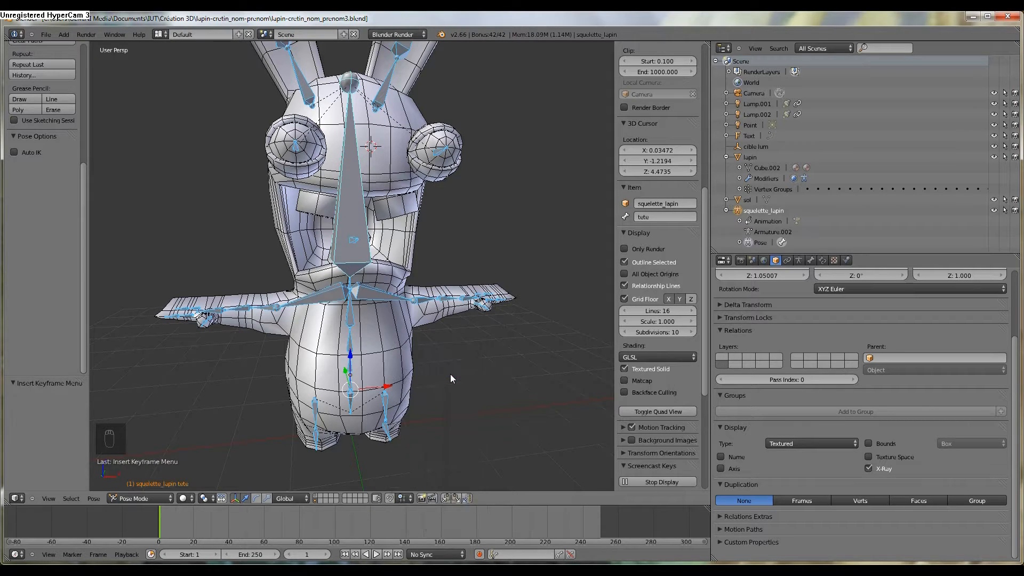
- Move the timeline to frame 50 and rotate the upper right leg bone jambe_haut_D
left_click(162, 532)
left_click_drag(162, 535, 246, 539)
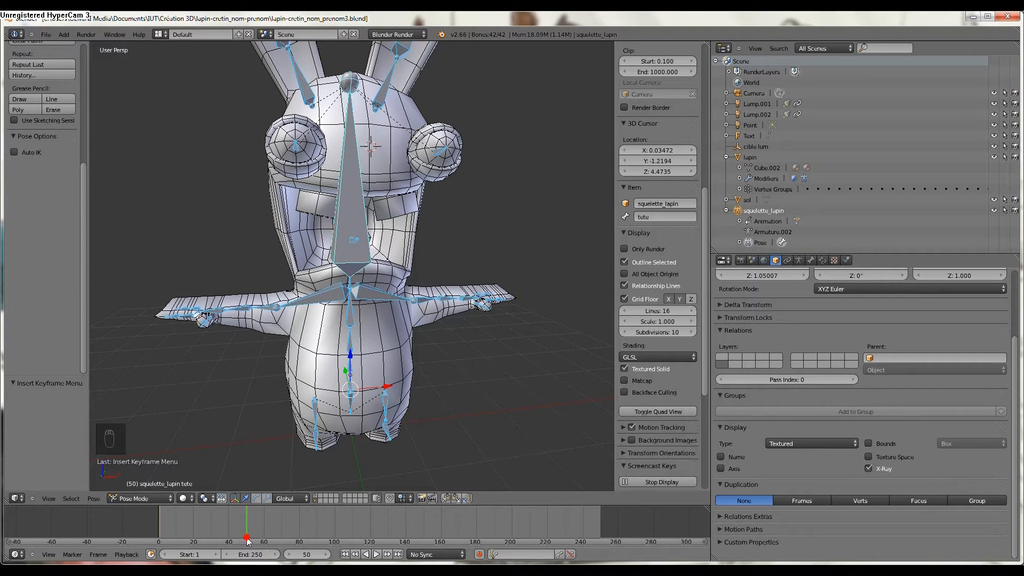
middle_click_drag(346, 394, 372, 395)
right_click(335, 422)
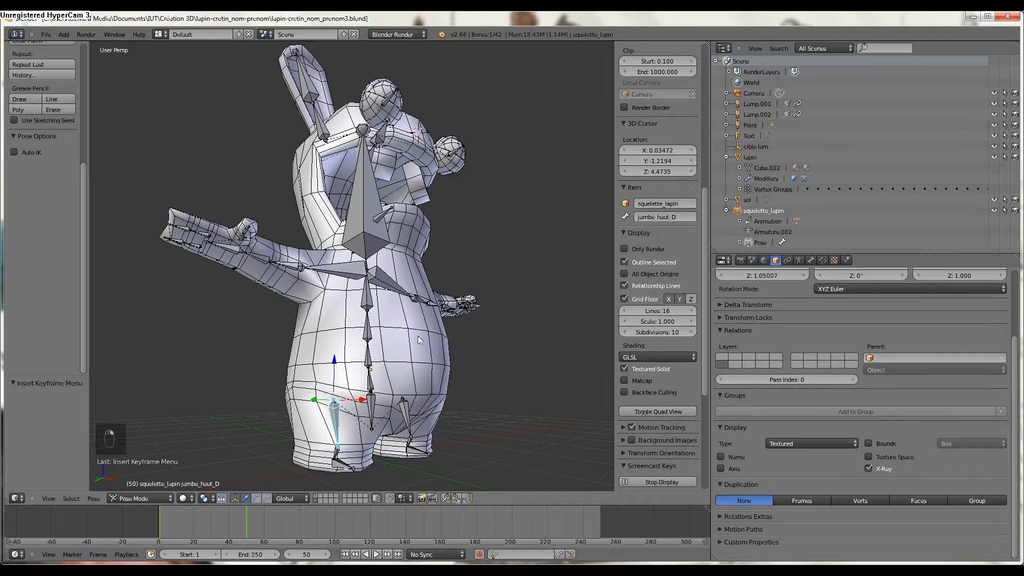
middle_click_drag(433, 342, 421, 341)
left_click(256, 498)
middle_click_drag(319, 462, 352, 425)
left_click_drag(351, 409, 349, 435)
- Rotate the lower right leg bone jambe_bas_D to bend the leg, undoing the last unwanted change
right_click(352, 433)
middle_click_drag(353, 434, 423, 437)
left_click_drag(423, 429, 421, 441)
middle_click_drag(421, 442, 433, 408)
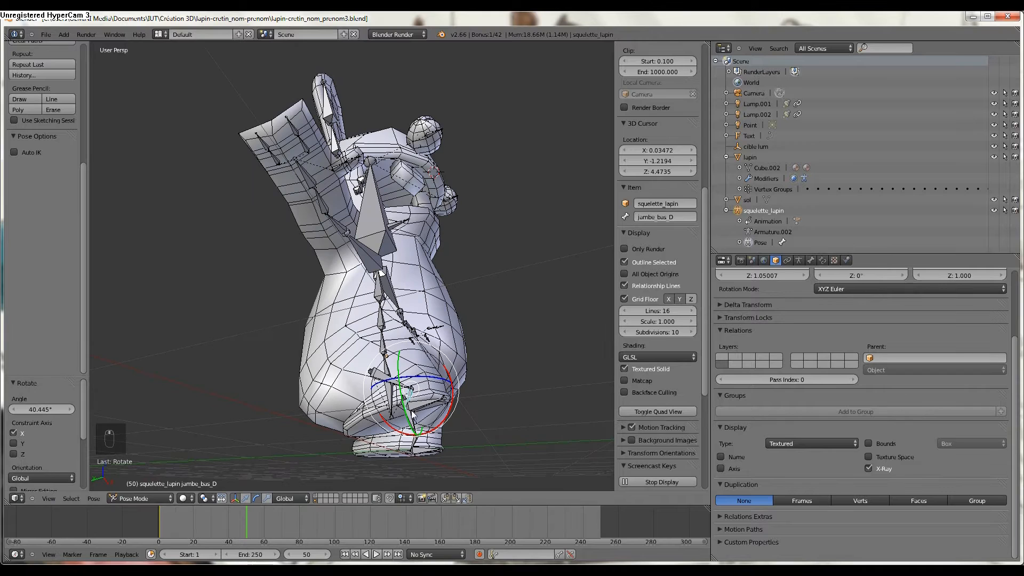
right_click(446, 413)
left_click_drag(446, 415, 425, 464)
left_click(447, 424)
key("ctrl+z")
- Rotate the upper left leg bone jambe_haut_G about 53° around X and bend the lower left leg
middle_click_drag(425, 464, 342, 439)
right_click(356, 423)
left_click_drag(315, 421, 360, 432)
middle_click_drag(360, 432, 342, 419)
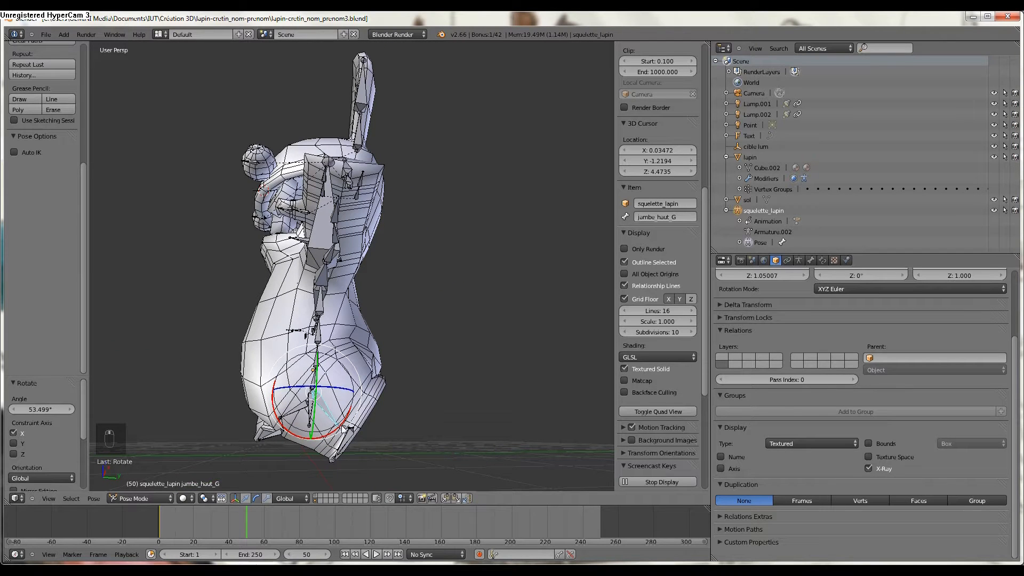
right_click(347, 429)
left_click_drag(375, 446, 319, 469)
right_click(338, 443)
middle_click_drag(319, 469, 357, 406)
- Rotate the spine bones around Y: colonne_1 by about 17° and colonne_2 by about -32°
right_click(347, 391)
key("r")
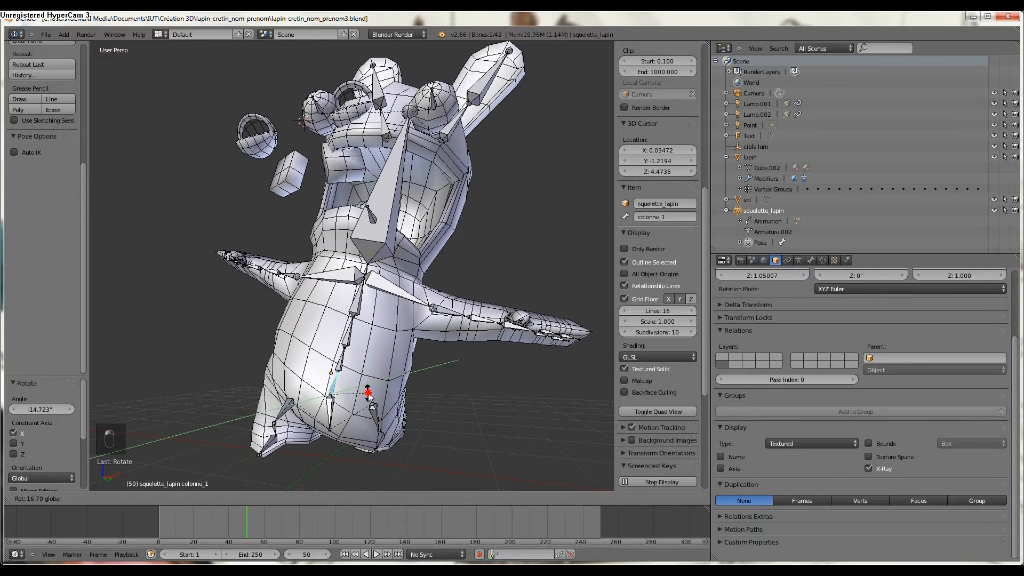
left_click(369, 393)
right_click(363, 363)
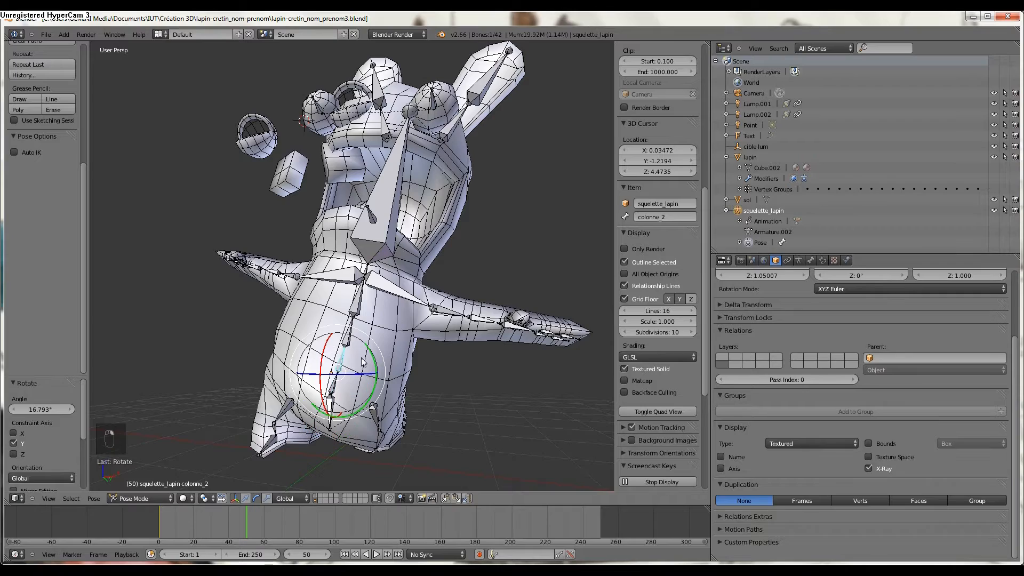
key("r")
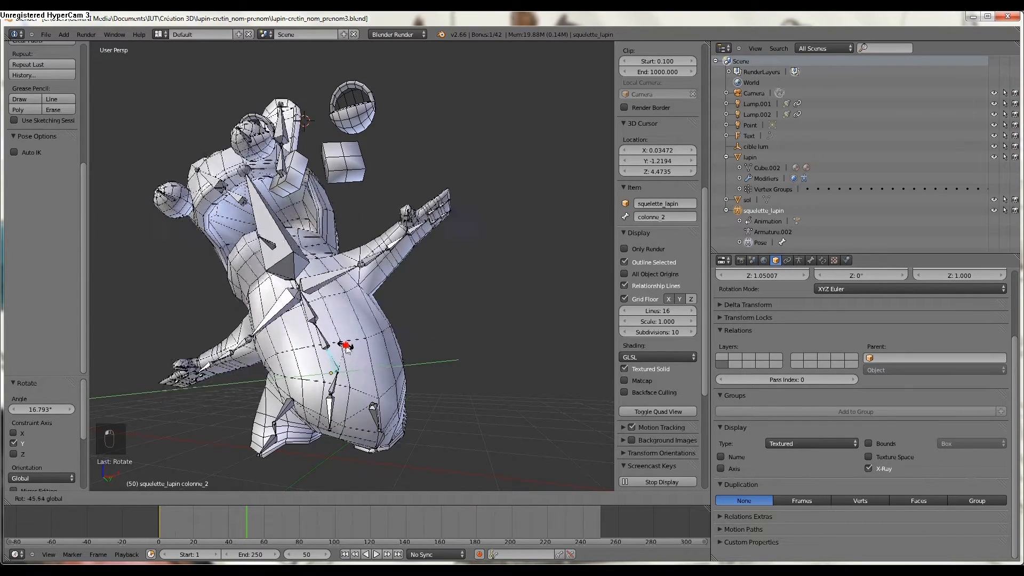
left_click(351, 355)
- Rotate the spine bone colonne_3 about 43° around Y and also rotate colonne_4
right_click(351, 335)
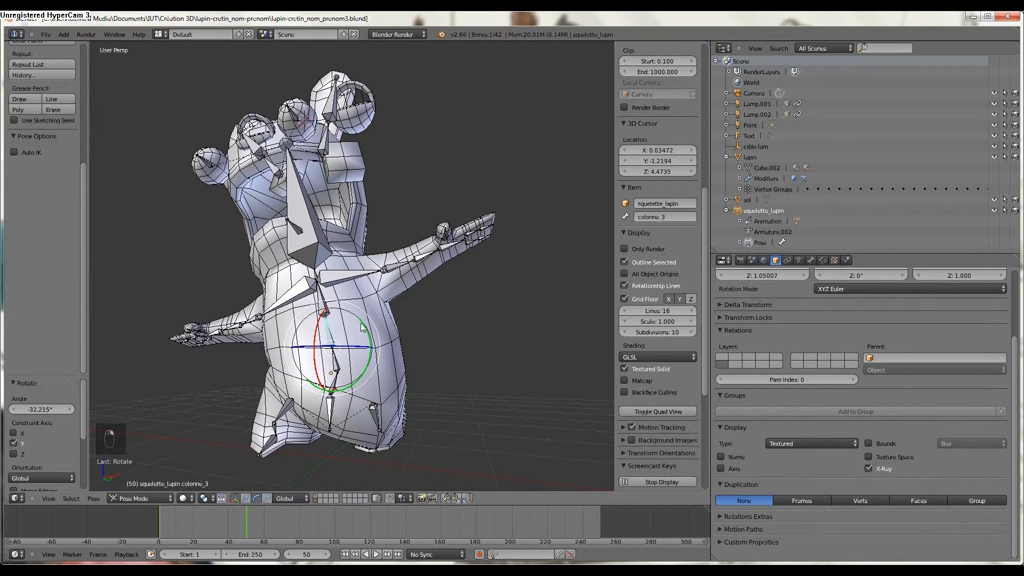
key("r")
left_click(359, 314)
right_click(357, 306)
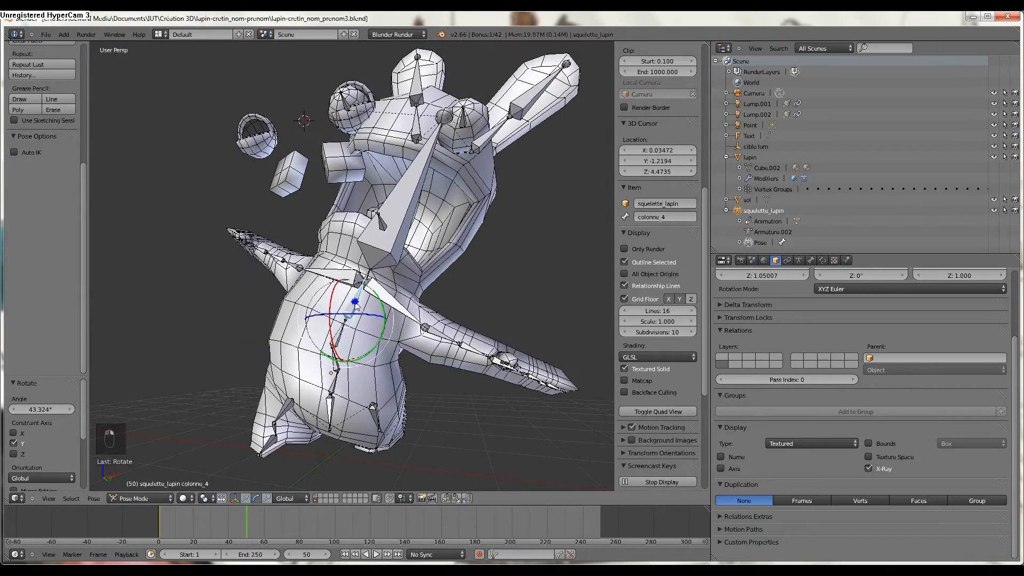
key("r")
left_click(359, 289)
middle_click_drag(357, 289, 337, 304)
- Pose the left shoulder area and raise the upper arm bone bras_G by rotating it about -43° around Y
right_click(379, 270)
left_click_drag(378, 269, 382, 302)
right_click(382, 285)
right_click(448, 293)
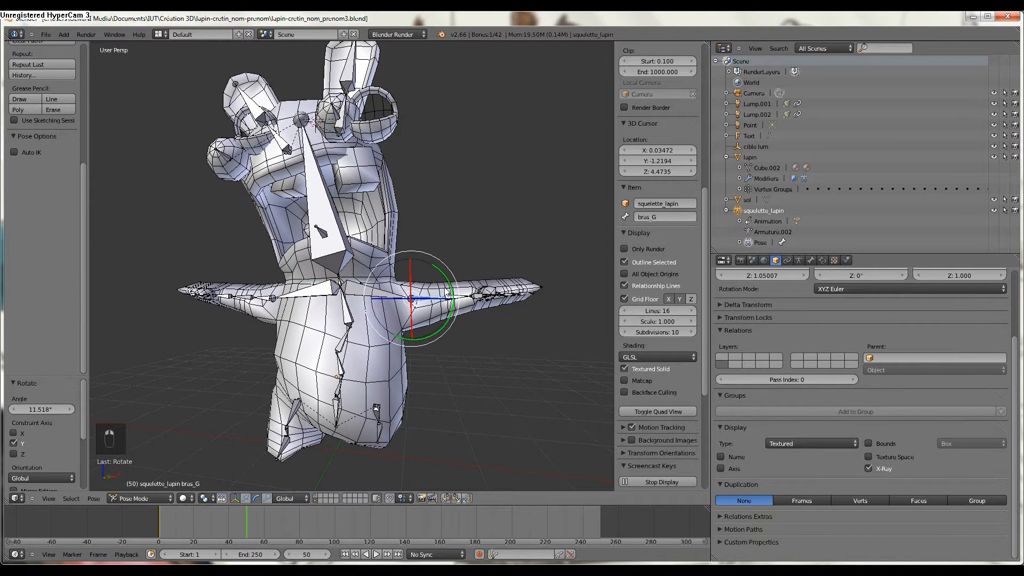
left_click_drag(449, 294, 442, 273)
right_click(448, 272)
middle_click_drag(448, 272, 419, 359)
- Set the transform orientation to Gimbal and rotate the left forearm bone avantbras_G upward
left_click(298, 499)
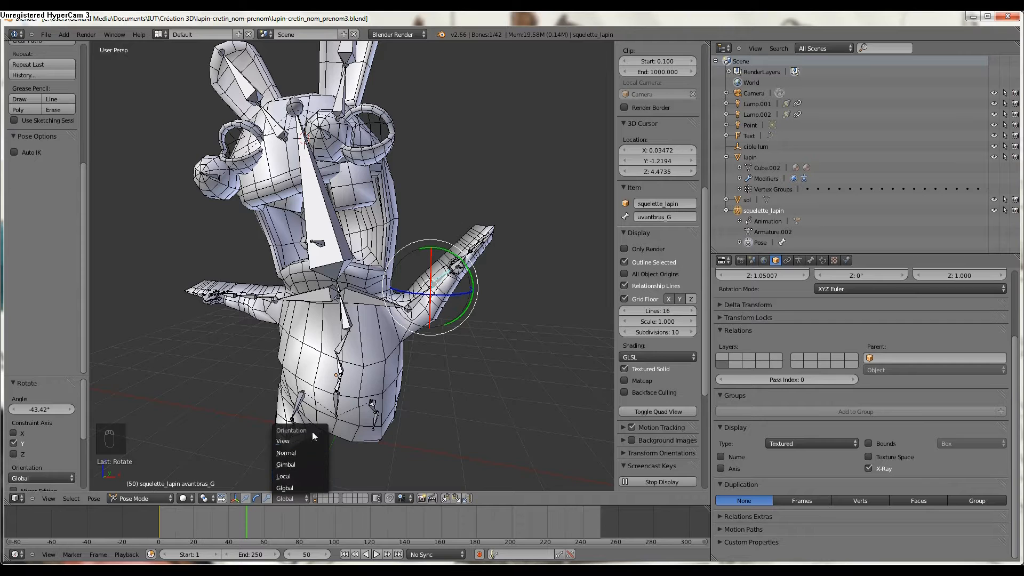
left_click(287, 488)
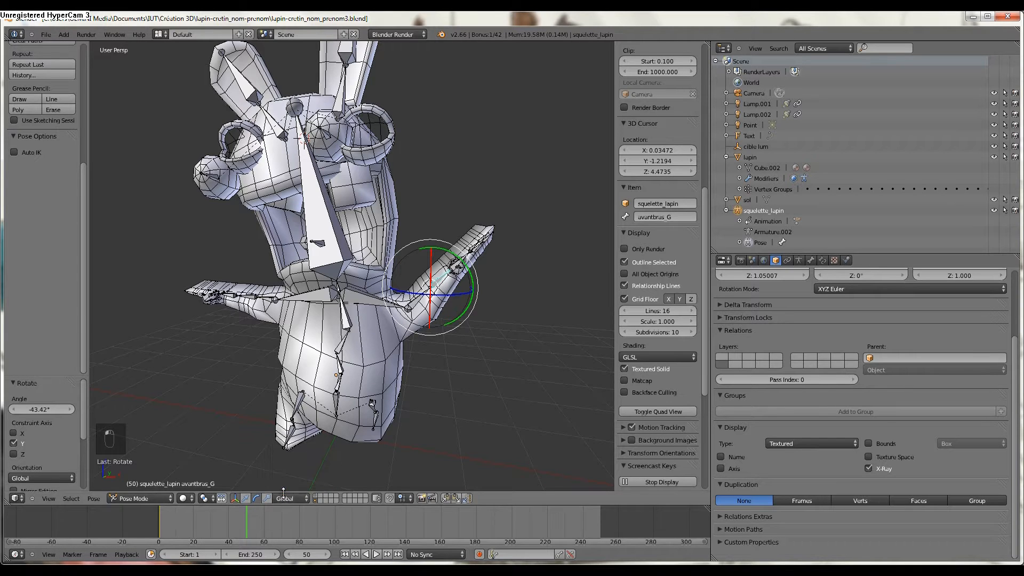
left_click(290, 499)
left_click(291, 465)
middle_click_drag(291, 465, 406, 363)
scroll(464, 309, "up", 3)
key("r")
left_click_drag(468, 309, 553, 128)
- Refine the left arm's pose with further bone rotations
middle_click_drag(514, 227, 480, 320)
right_click(436, 368)
left_click_drag(435, 369, 425, 361)
middle_click_drag(425, 360, 513, 341)
left_click_drag(497, 244, 506, 248)
- Rotate the right upper arm and forearm bones to bend the right arm
middle_click_drag(507, 248, 257, 334)
right_click(262, 333)
left_click_drag(252, 311, 268, 383)
right_click(264, 387)
middle_click_drag(288, 373, 340, 383)
left_click_drag(360, 394, 377, 359)
- Rotate the right hand bone main_D about 74° around the Gimbal X axis and rotate the left hand bone
right_click(375, 394)
middle_click_drag(376, 394, 412, 319)
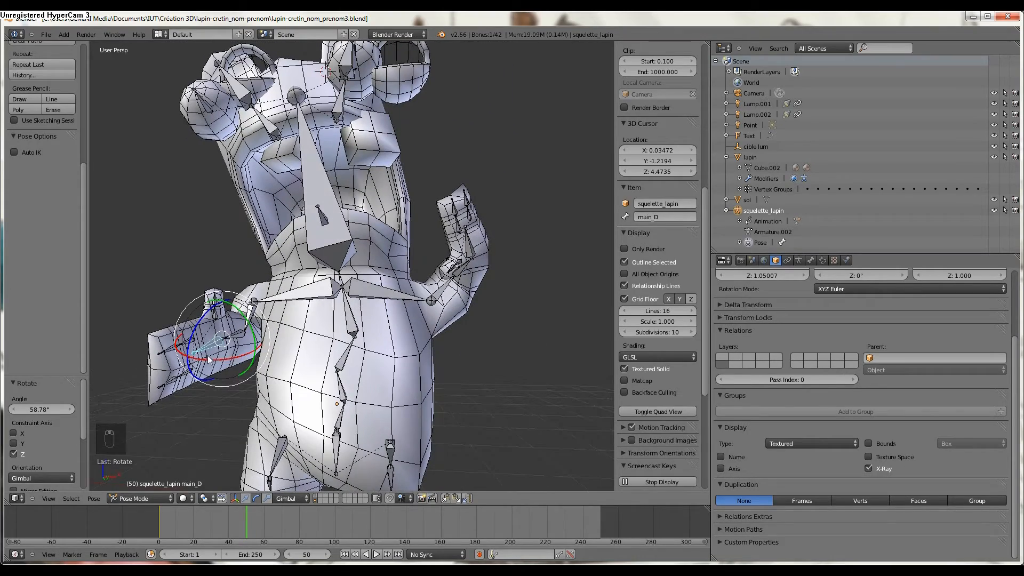
left_click_drag(230, 365, 224, 357)
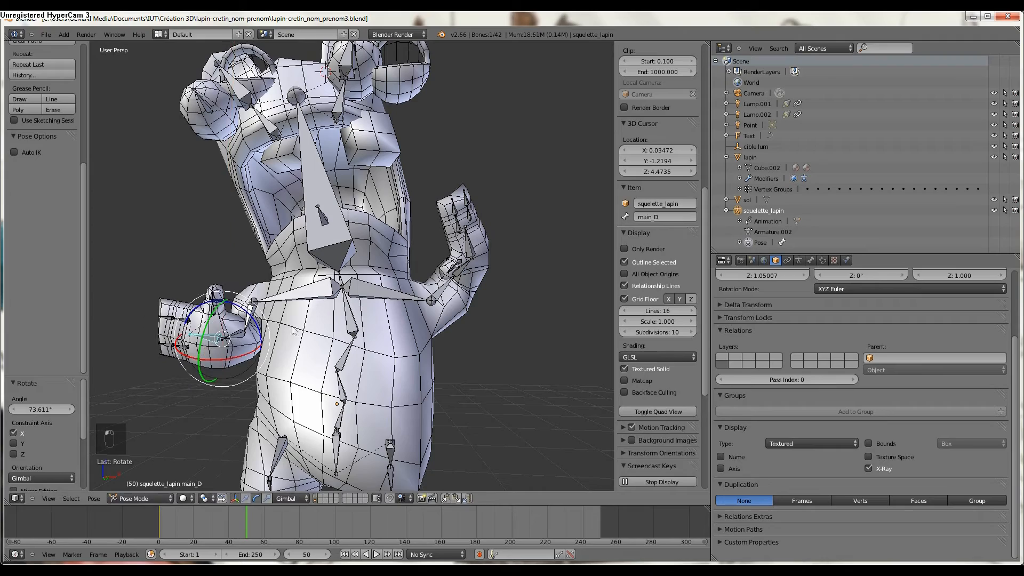
right_click(467, 247)
middle_click_drag(468, 247, 423, 282)
left_click_drag(443, 263, 441, 357)
middle_click_drag(442, 356, 357, 305)
- Tilt the head bone tete backward by about -56° around the Gimbal X axis
right_click(321, 261)
middle_click_drag(321, 261, 278, 269)
left_click_drag(290, 257, 323, 252)
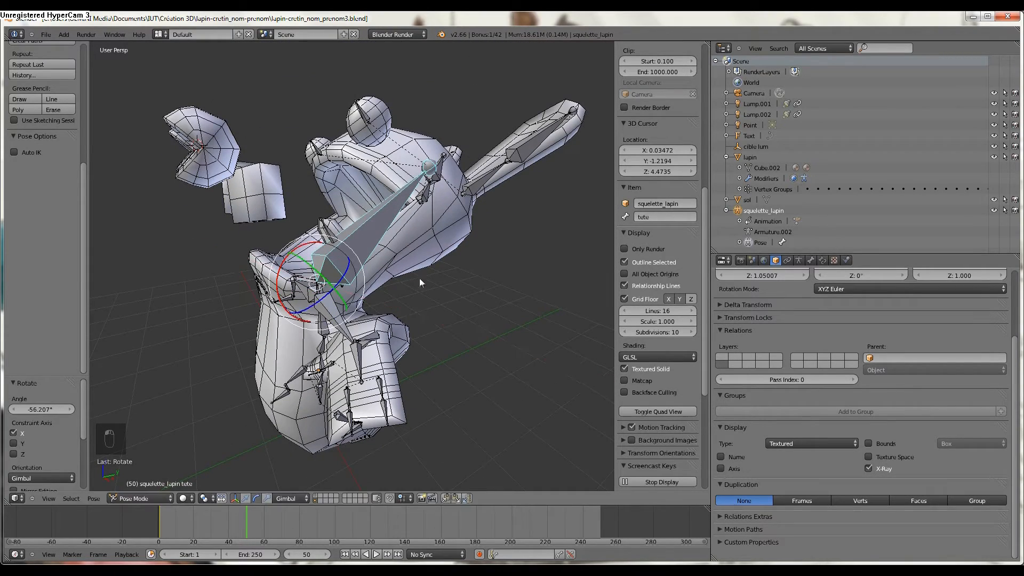
middle_click_drag(419, 277, 397, 247)
middle_click_drag(346, 236, 194, 262)
middle_click_drag(288, 219, 376, 178)
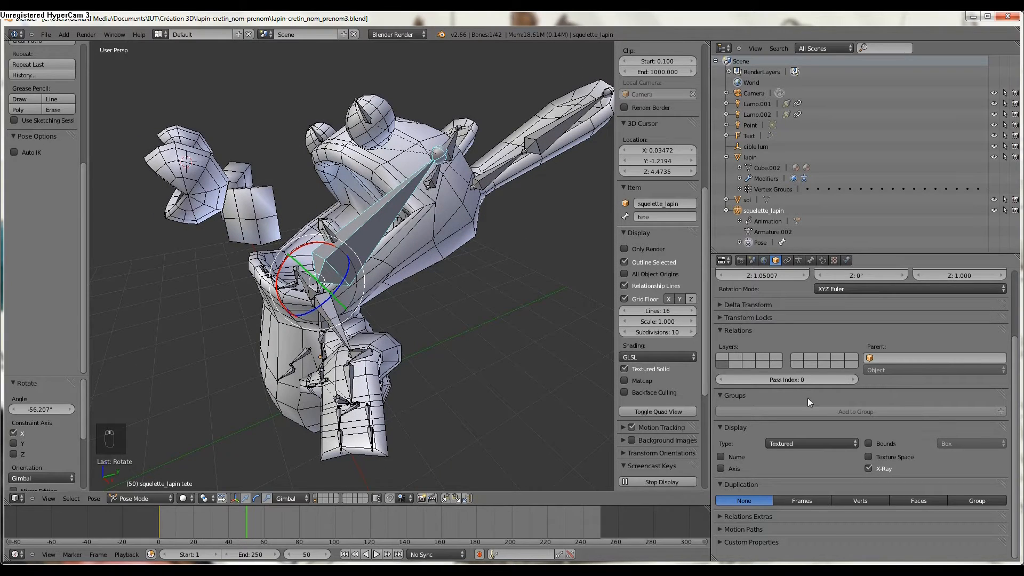
- Set the armature's bone display to Stick
left_click(810, 260)
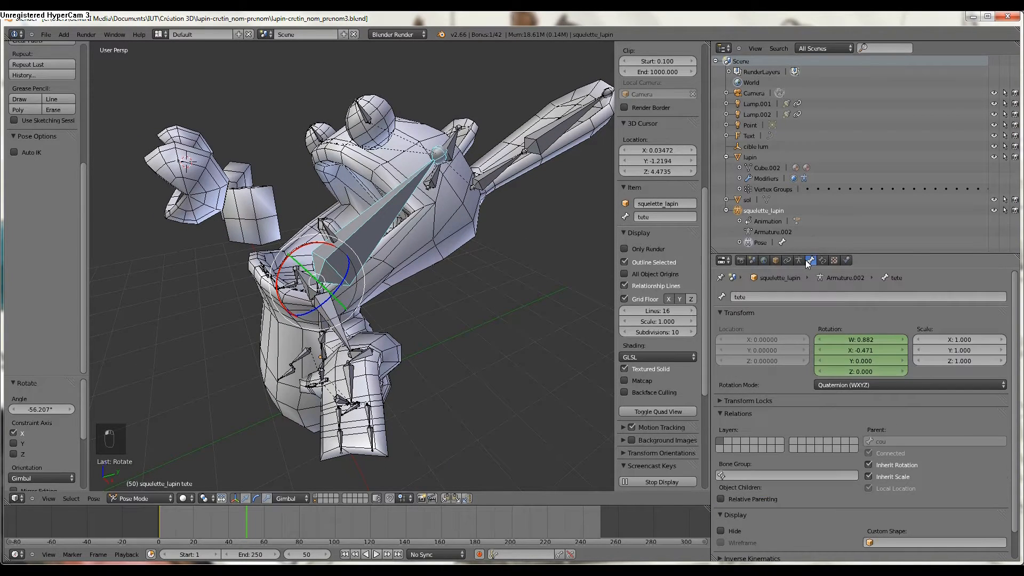
left_click(799, 260)
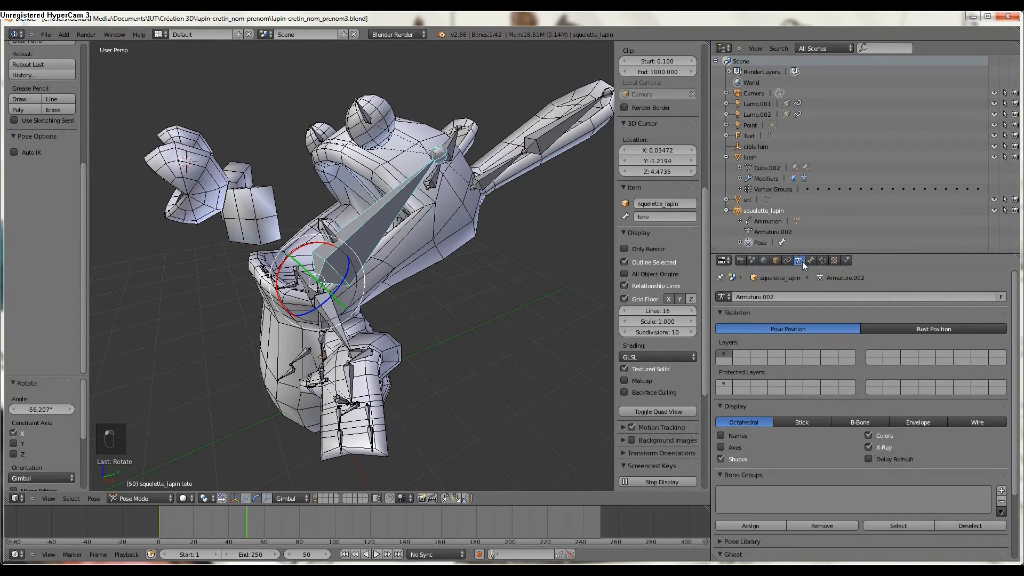
left_click(805, 421)
mouse_move(427, 262)
middle_mouse_down()
mouse_move(465, 299)
mouse_move(445, 265)
middle_mouse_up()
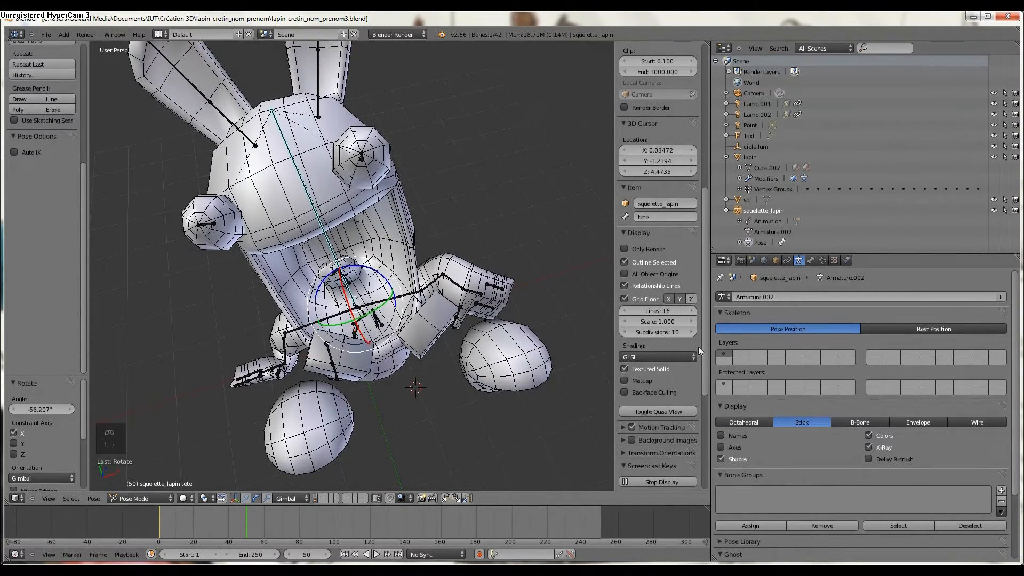
- Split the 3D view, make the new area a UV/Image Editor and unlink Render Result from it
left_click_drag(712, 338, 661, 147)
left_click_drag(657, 41, 329, 434)
left_click(352, 498)
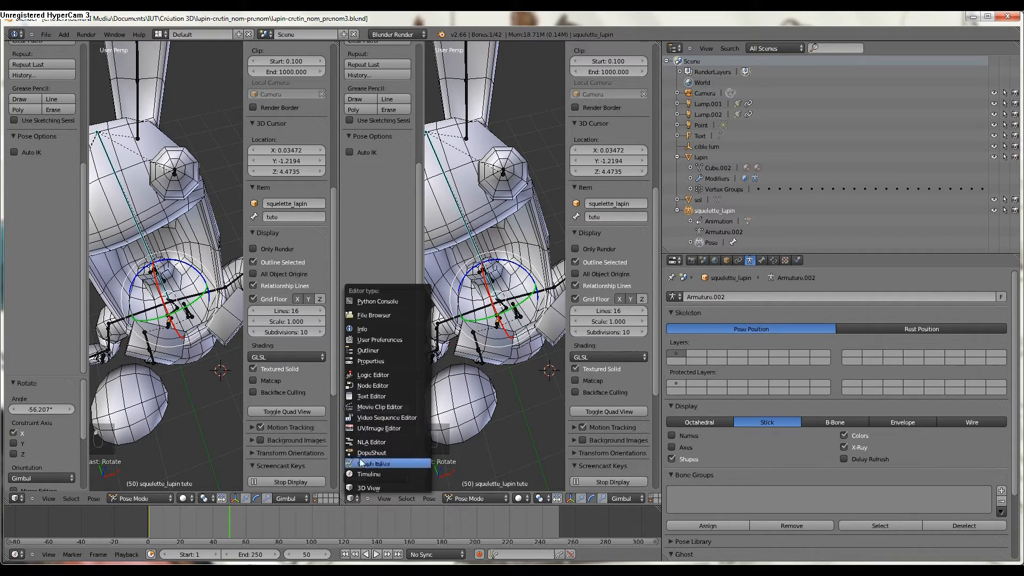
left_click(371, 427)
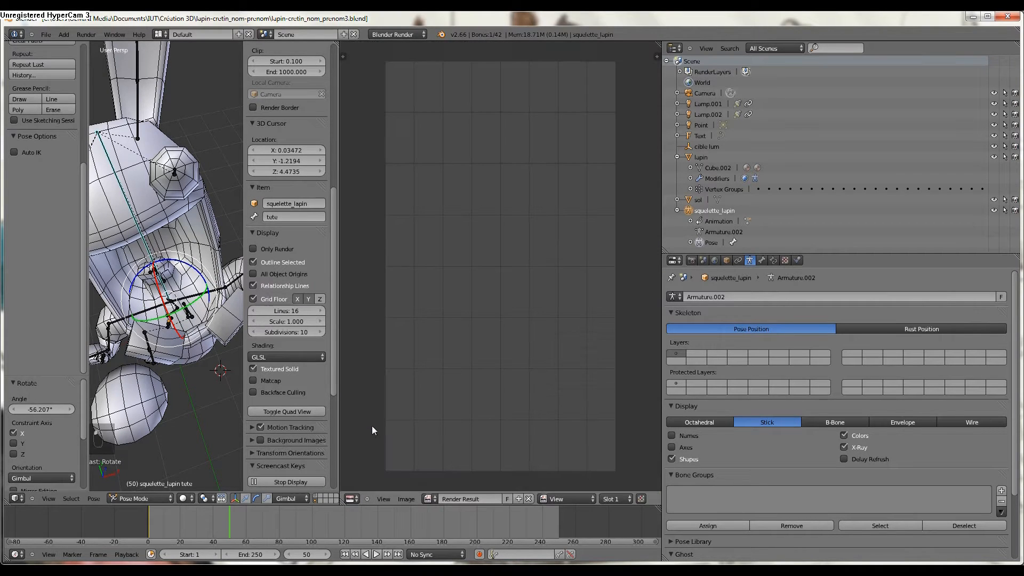
left_click(528, 498)
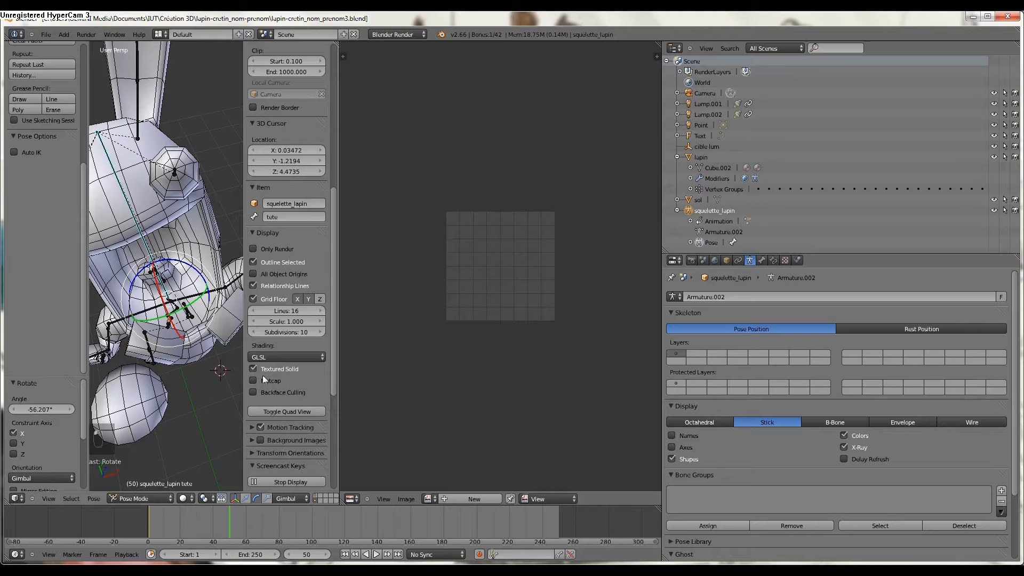
left_click(428, 499)
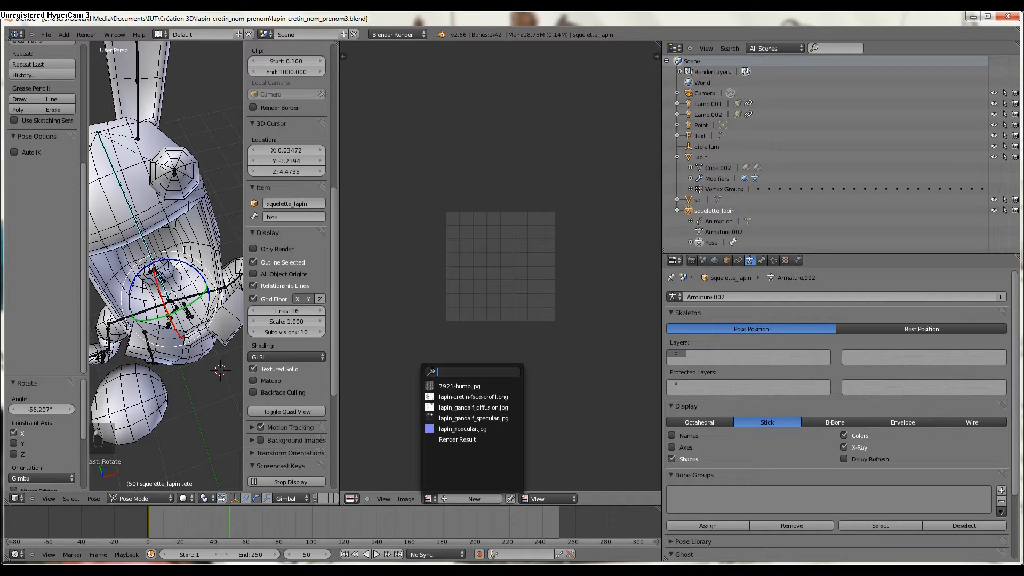
type("aa")
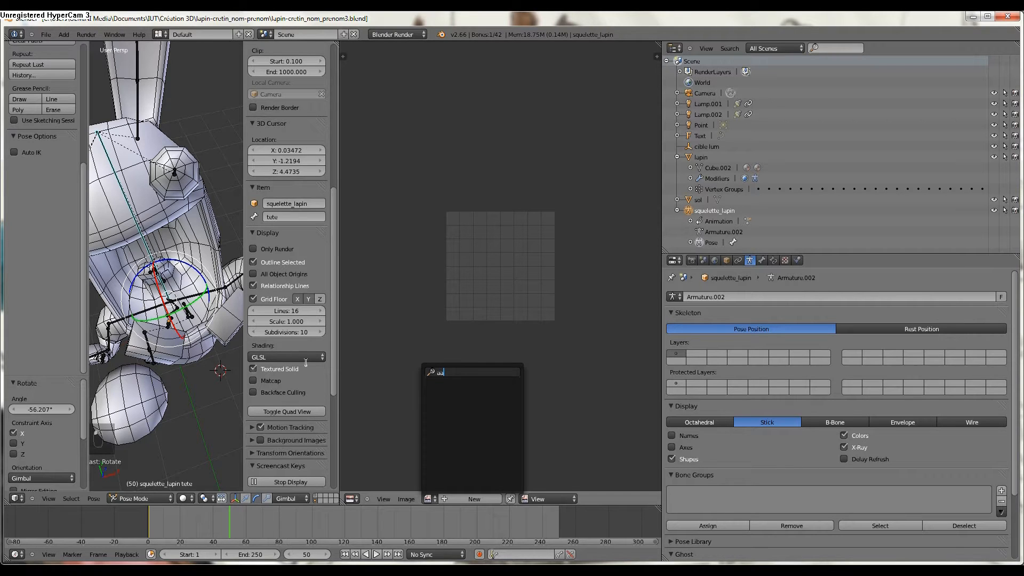
key("BackSpace")
key("BackSpace")
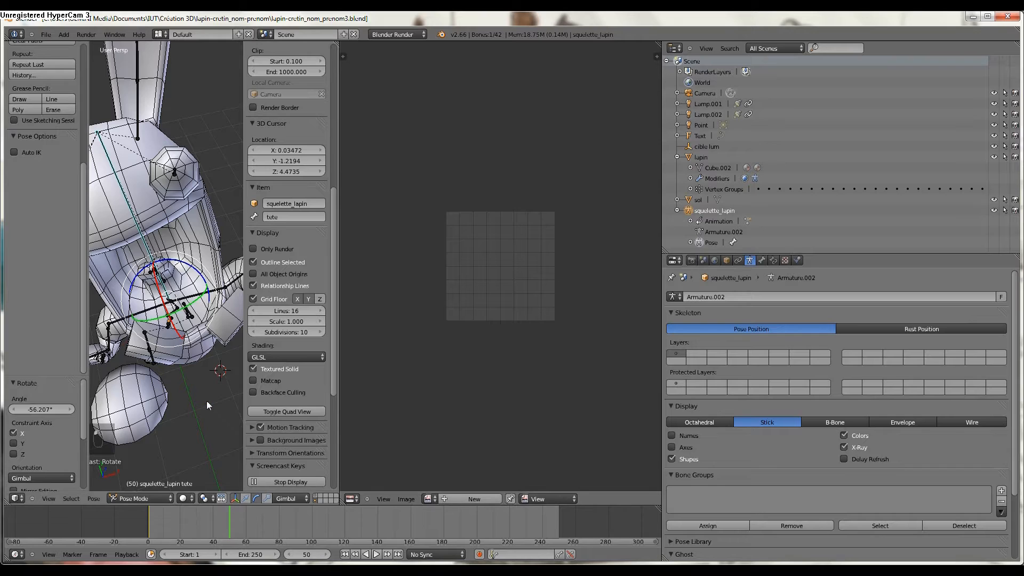
- Select all bones of the armature and insert a Rotation keyframe at frame 50
key("a")
key("a")
key("a")
key("a")
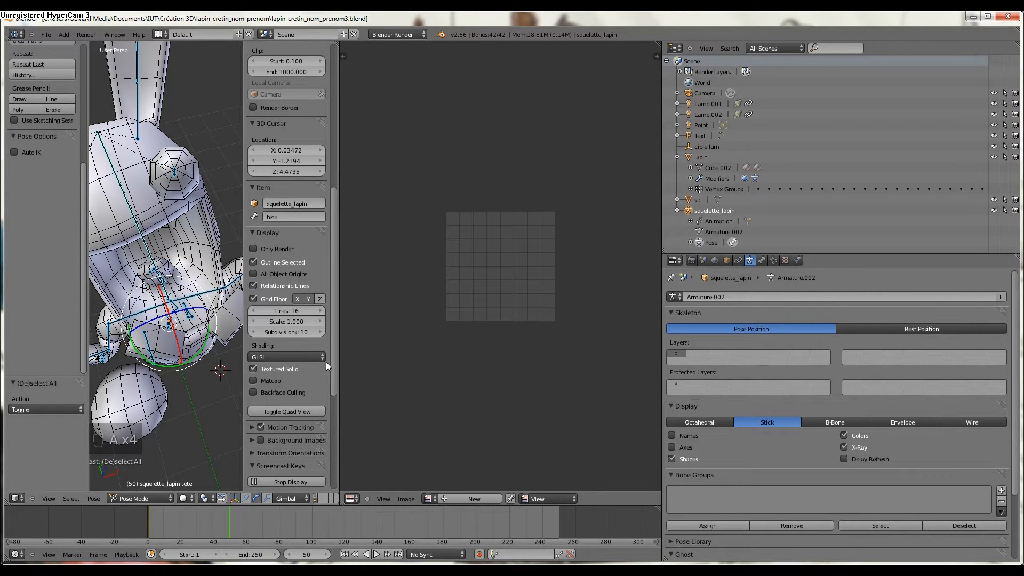
left_click_drag(372, 353, 586, 353)
key("i")
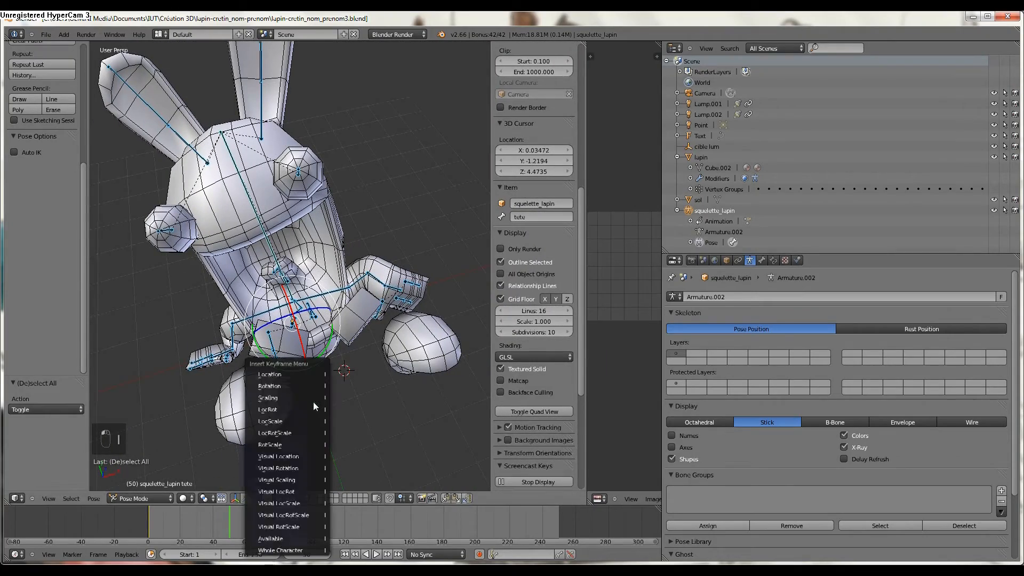
left_click(314, 388)
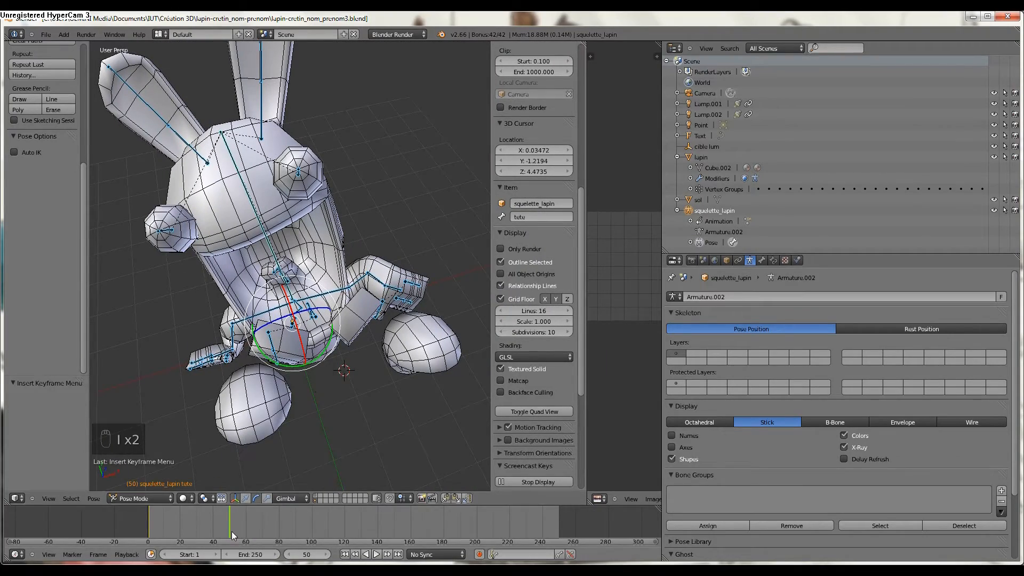
mouse_move(231, 535)
left_mouse_down()
mouse_move(168, 536)
mouse_move(230, 537)
left_mouse_up()
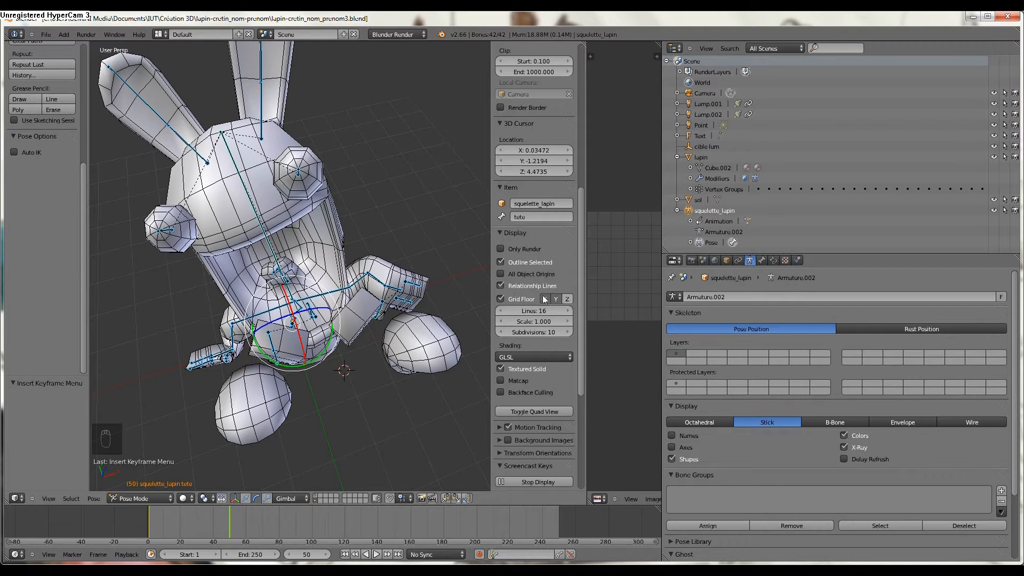
- Switch to the lapin mesh in Edit Mode and select all of its geometry
right_click(278, 198)
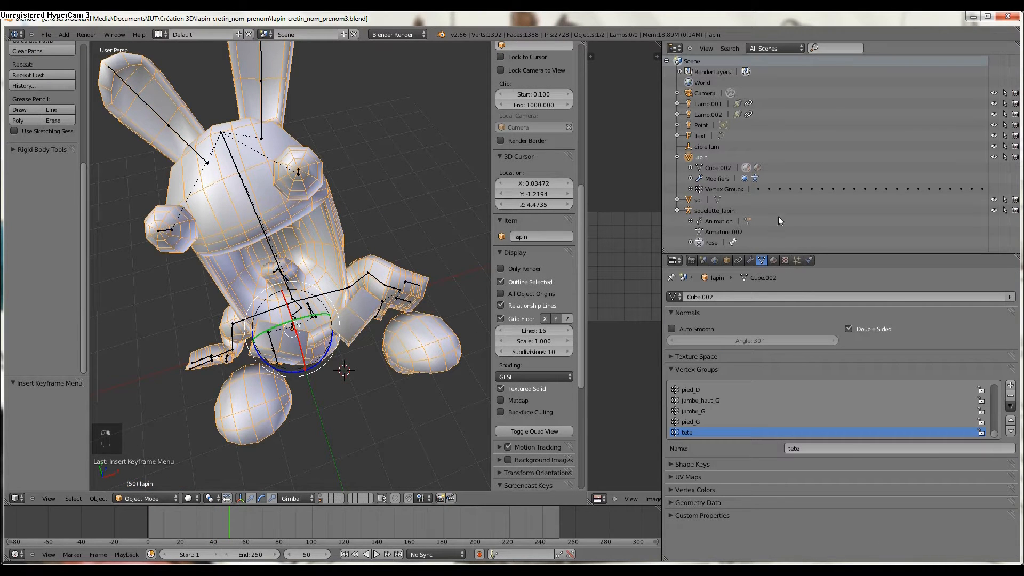
key("Tab")
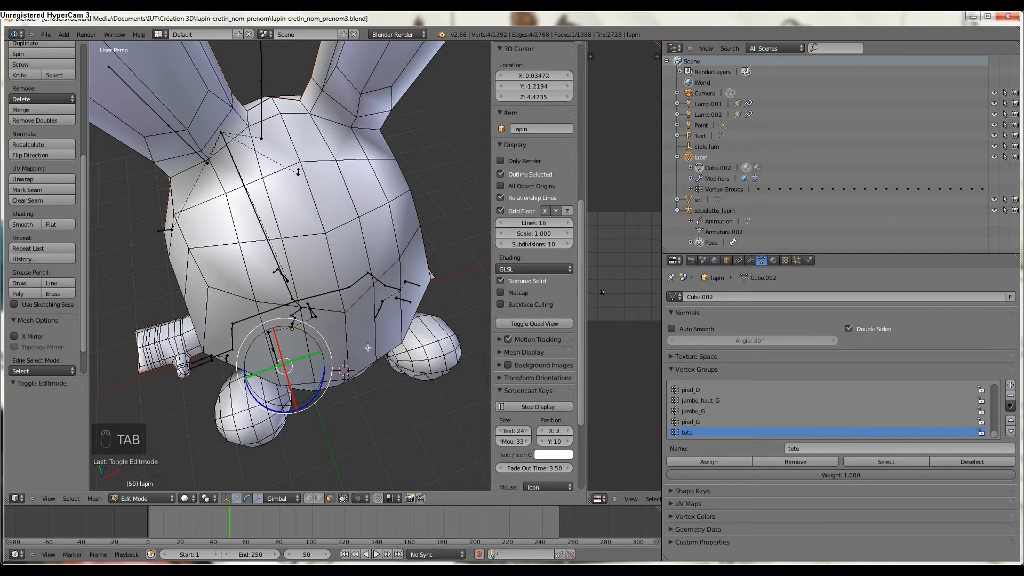
key("a")
key("a")
key("a")
key("a")
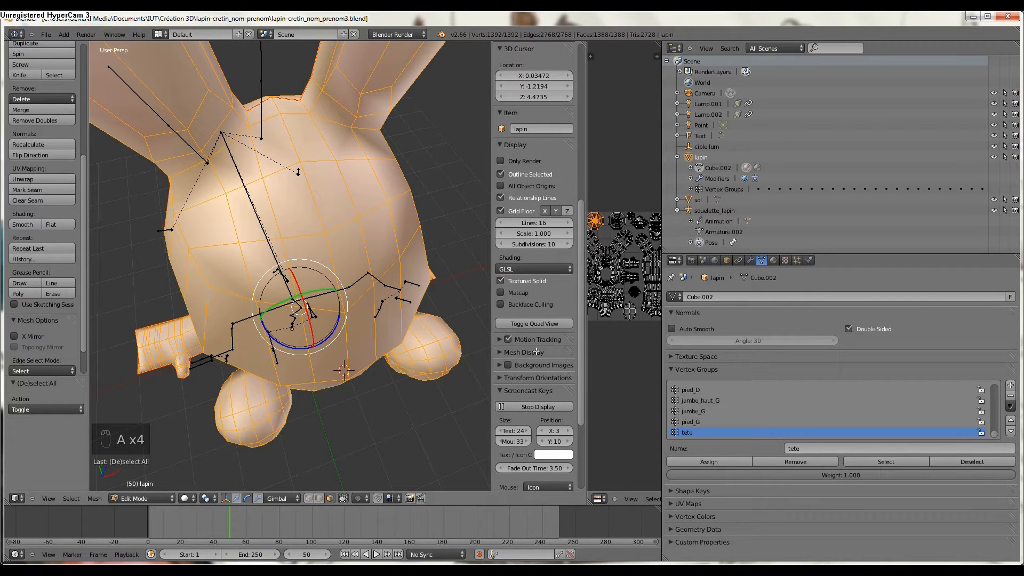
- Assign the image lapin_gandalf_diffusion.jpg to the selected faces in the UV/Image Editor
left_click_drag(586, 353, 410, 353)
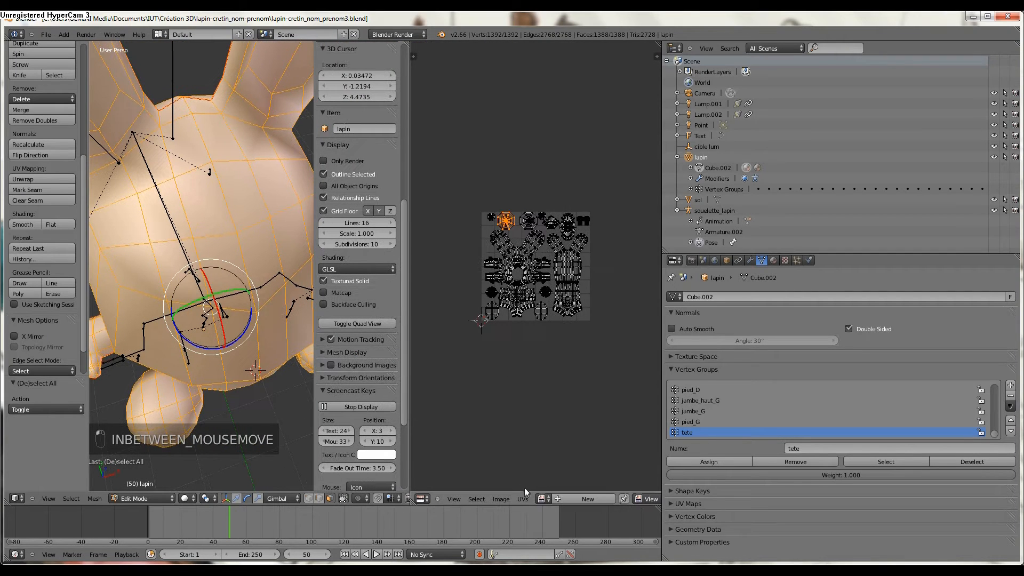
left_click(541, 498)
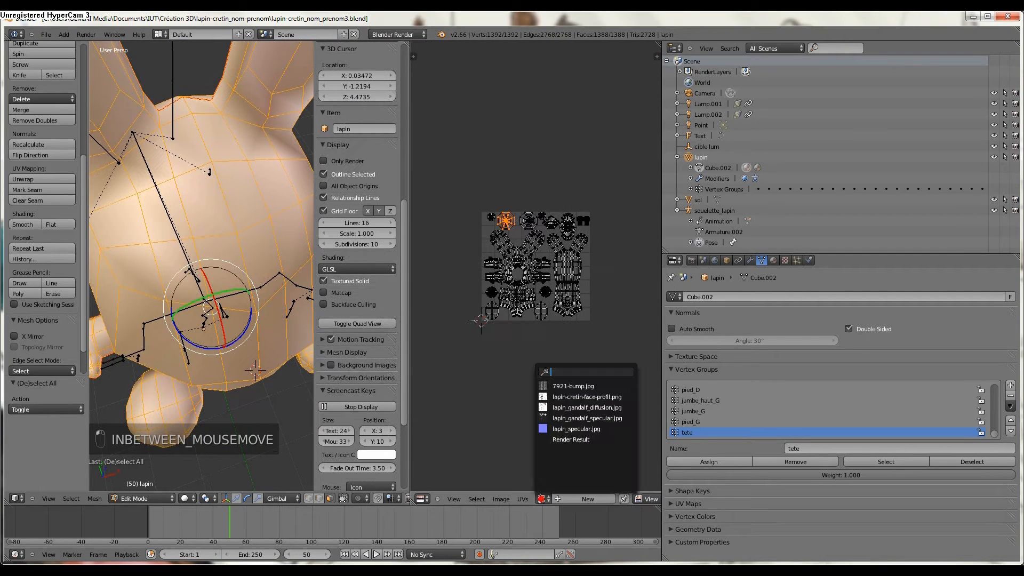
left_click(570, 408)
scroll(277, 368, "down", 6)
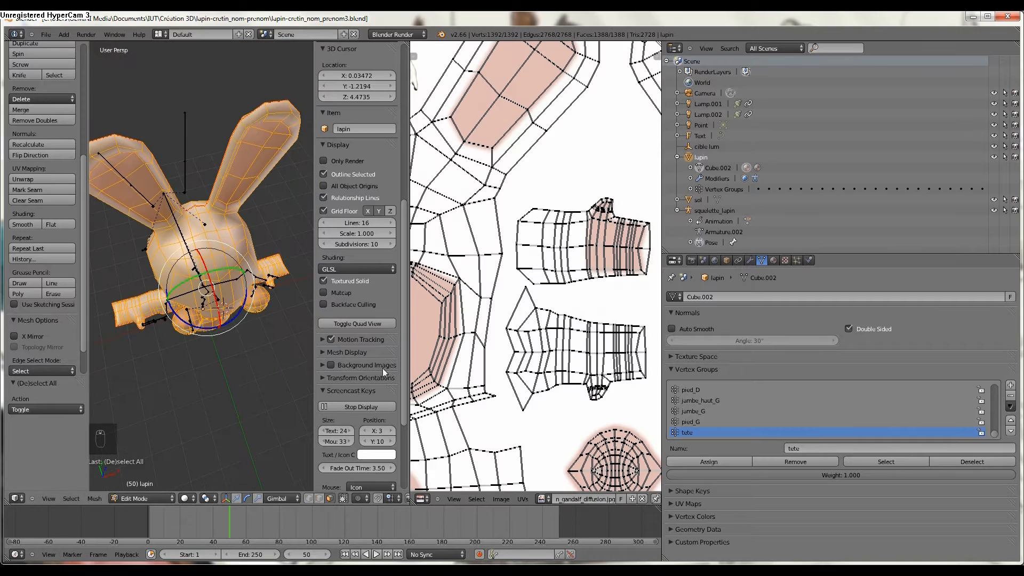
- Merge the UV/Image Editor area back into the 3D view, deselect the whole mesh and leave Edit Mode
left_click_drag(409, 360, 463, 360)
middle_click_drag(288, 256, 292, 164)
left_click_drag(460, 44, 523, 56)
scroll(419, 282, "up", 3)
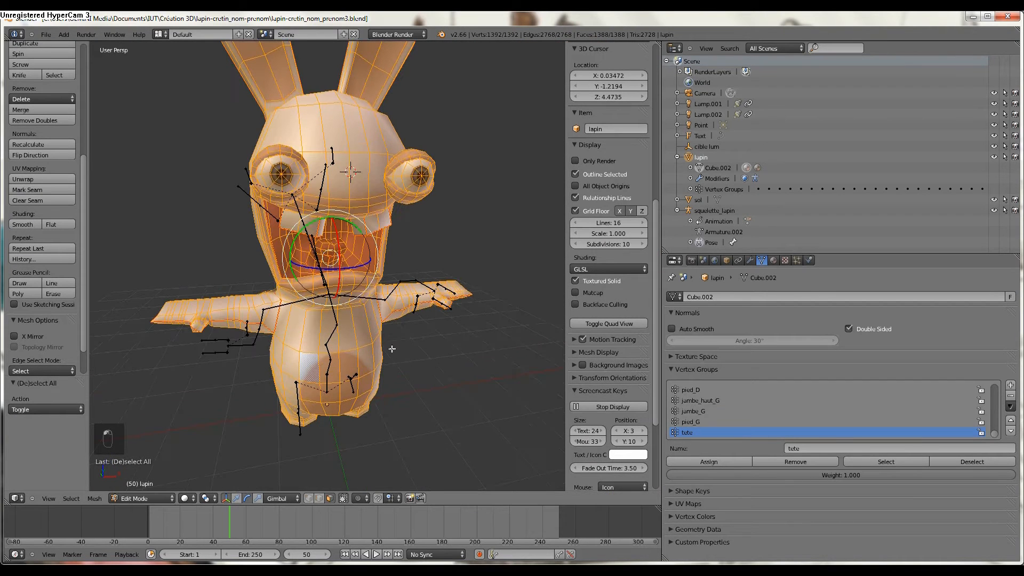
right_click(305, 228)
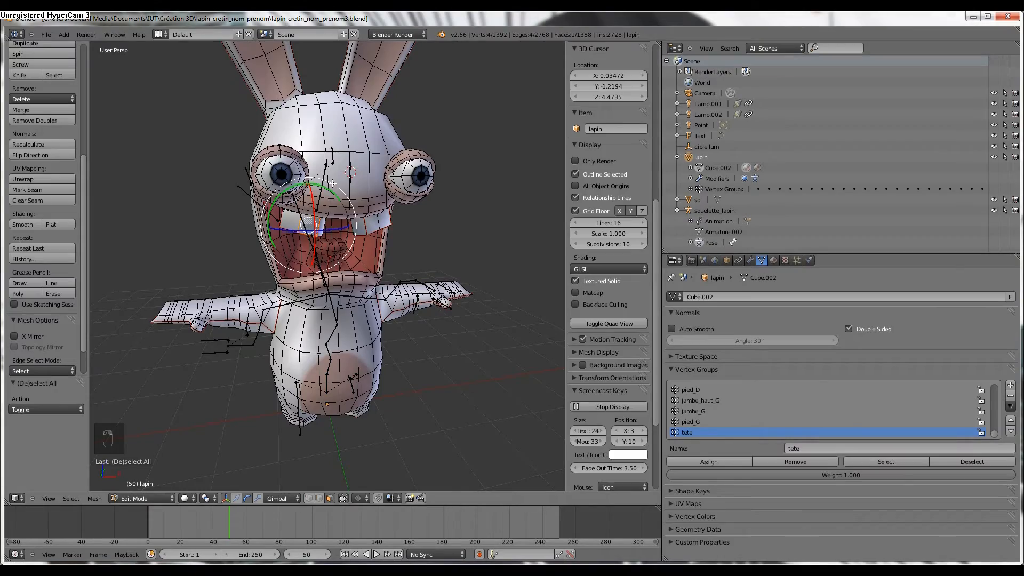
key("Tab")
- Rotate the tongue bone langue_1 about -31° around the Gimbal X axis
right_click(314, 243)
middle_click_drag(352, 250, 366, 293)
scroll(366, 293, "up", 5)
right_click(349, 289)
key("r")
key("x")
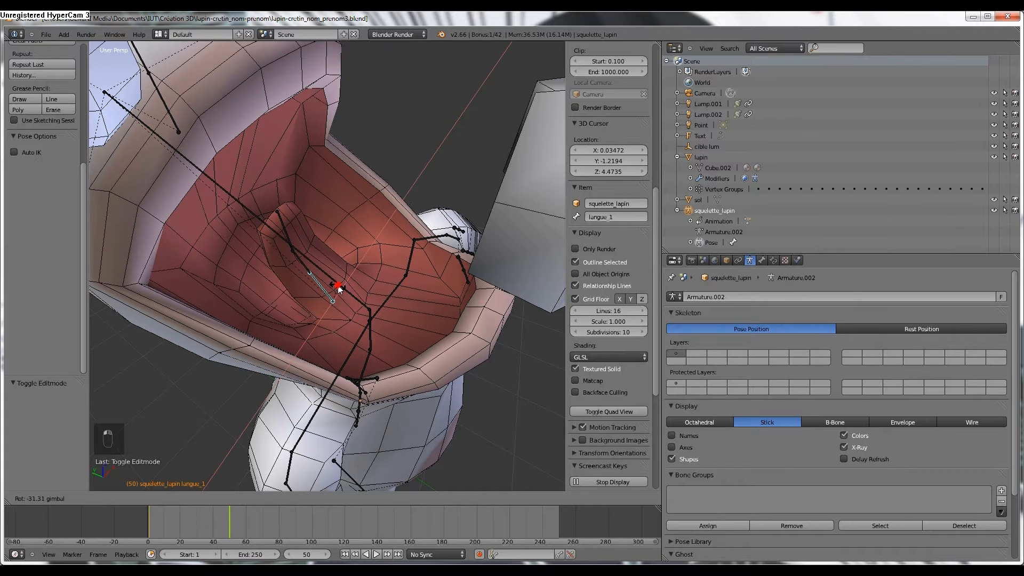
left_click(336, 290)
- Rotate the tongue bone langue_2 about 49° around the Gimbal X axis
right_click(307, 272)
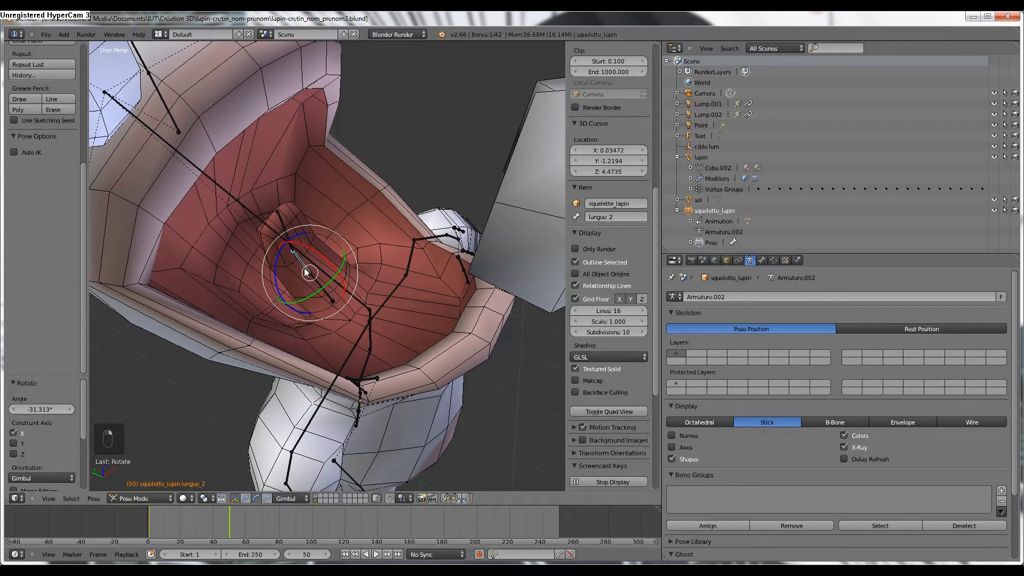
key("r")
key("x")
left_click(330, 259)
- Rotate the tongue tip bone langue_3 about -35° around the Gimbal Z axis
right_click(335, 253)
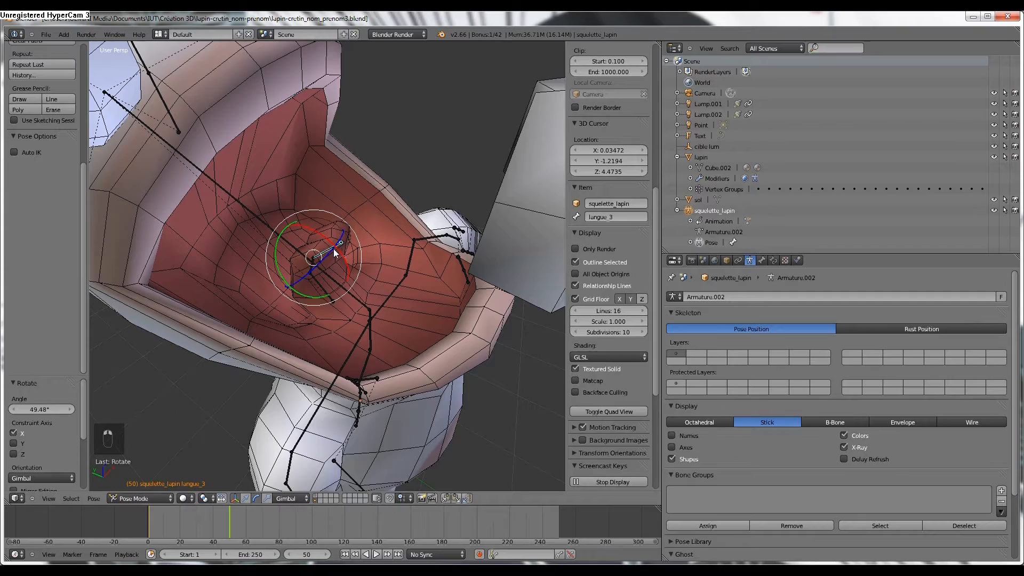
key("r")
key("z")
left_click(332, 273)
middle_click_drag(332, 288, 336, 203)
scroll(336, 202, "down", 2)
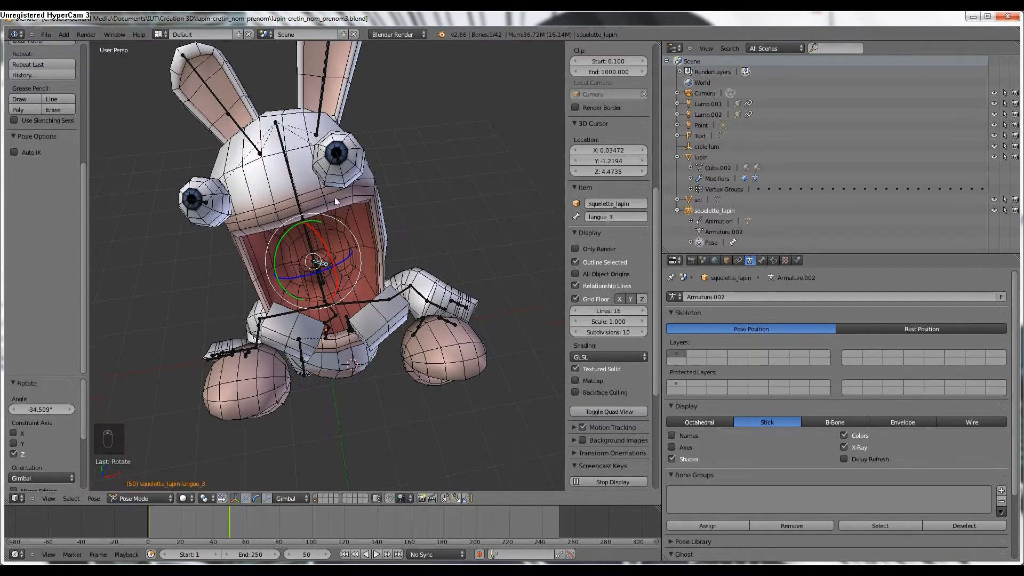
- Rotate the left eye bone oeil_G about 44° around the Gimbal Z axis
right_click(339, 165)
middle_click_drag(339, 165, 353, 106)
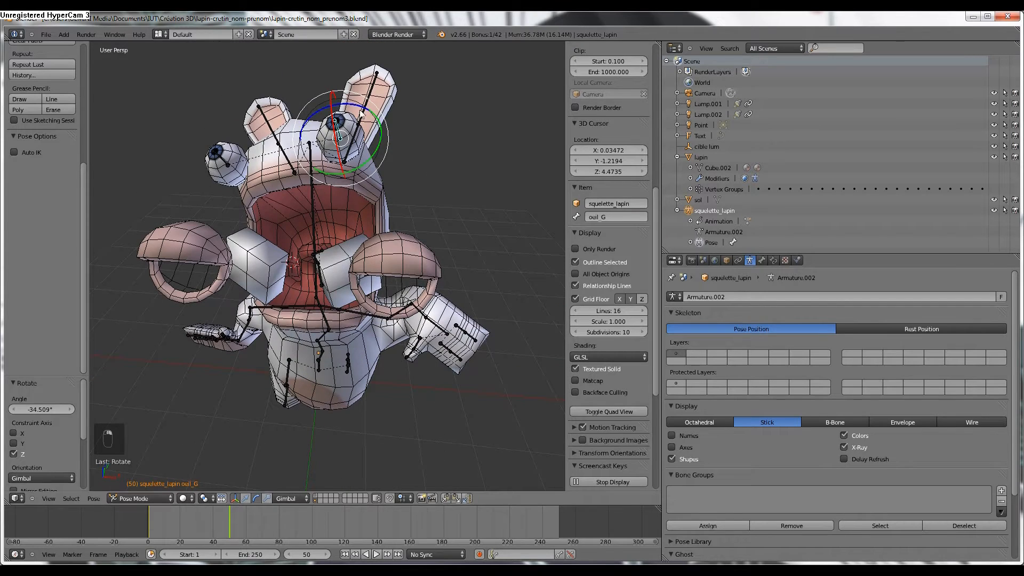
key("r")
left_click(277, 123)
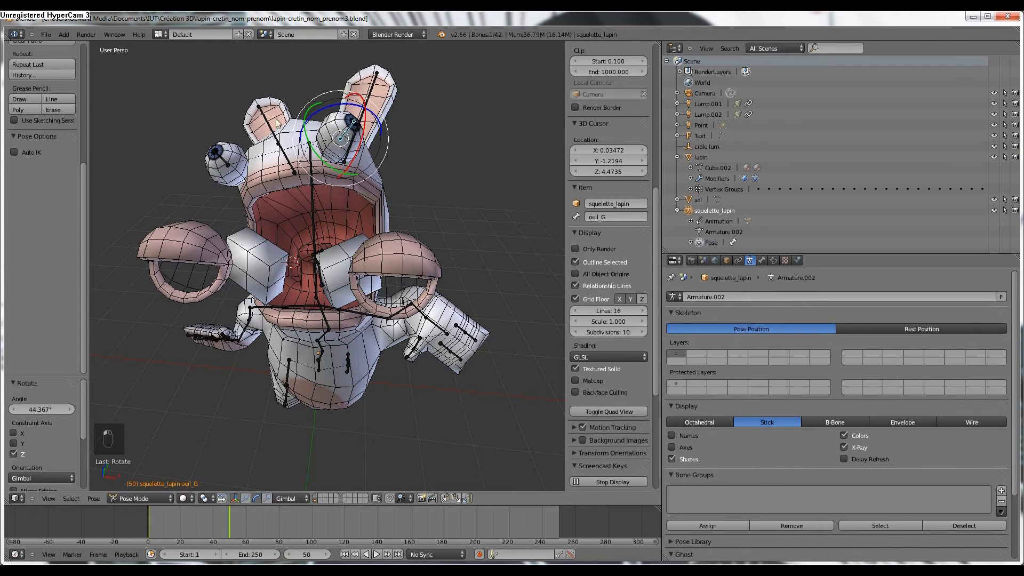
- Turn the right eye bone oeil_D around the Gimbal X axis in two rotations, the second one about 27°
right_click(224, 162)
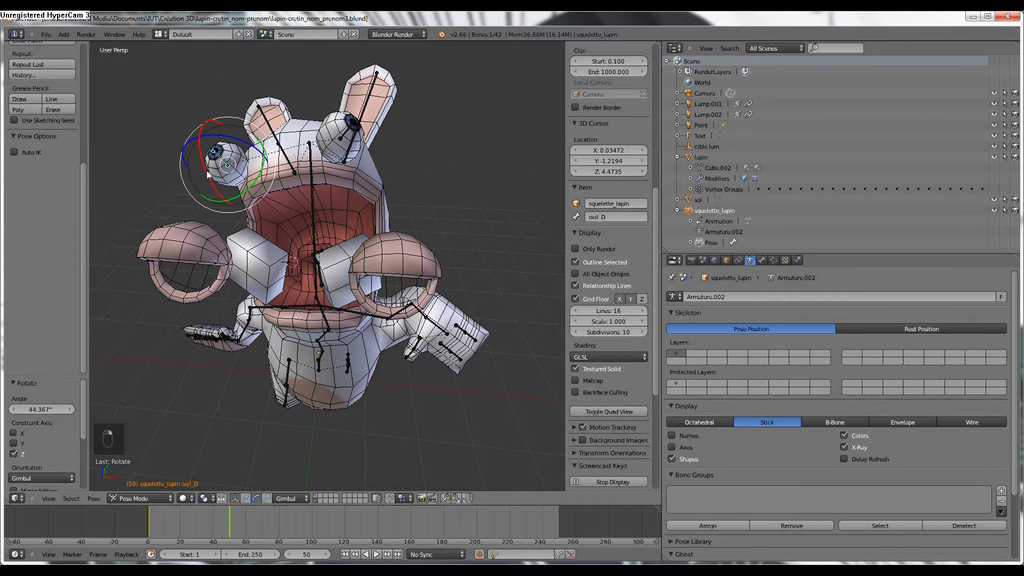
key("r")
key("x")
left_click(224, 181)
middle_click_drag(224, 181, 173, 273)
key("r")
key("x")
left_click(202, 205)
- Bend both ears by rotating their bones, starting with oreille_1_D and turning the last one about 58° around the Gimbal X axis
right_click(132, 282)
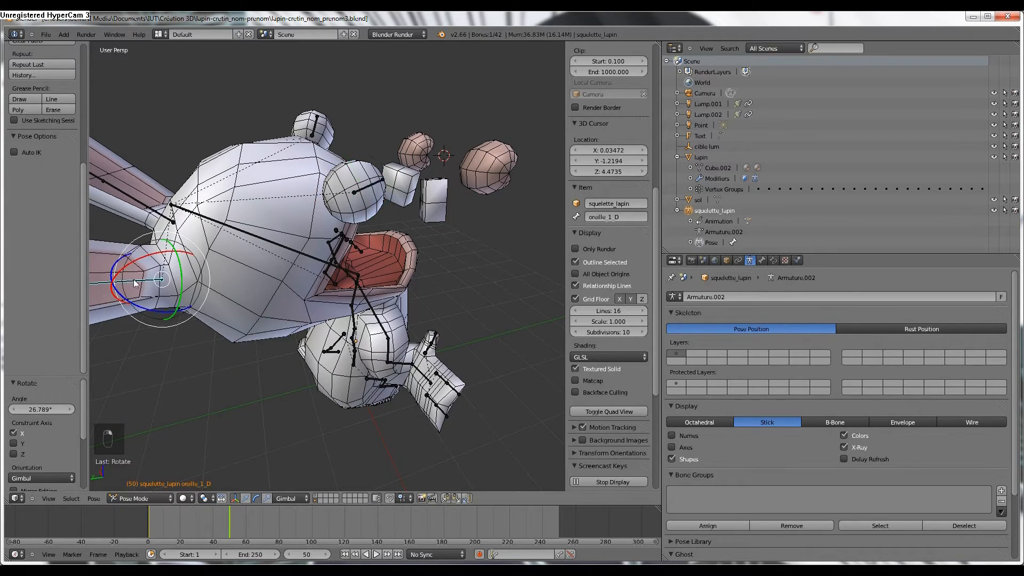
scroll(215, 256, "down", 2)
left_click_drag(227, 254, 202, 267)
middle_click_drag(202, 267, 271, 203)
right_click(196, 237)
left_click_drag(199, 229, 220, 172)
middle_click_drag(220, 174, 208, 233)
right_click(212, 213)
left_click_drag(228, 195, 261, 210)
middle_click_drag(260, 211, 164, 245)
middle_click_drag(347, 119, 349, 119)
right_click(349, 119)
left_click_drag(372, 108, 323, 118)
middle_click_drag(350, 229, 409, 130)
- Select the lapin mesh and examine its modifiers, vertex groups and posed deformation from several sides
right_click(386, 321)
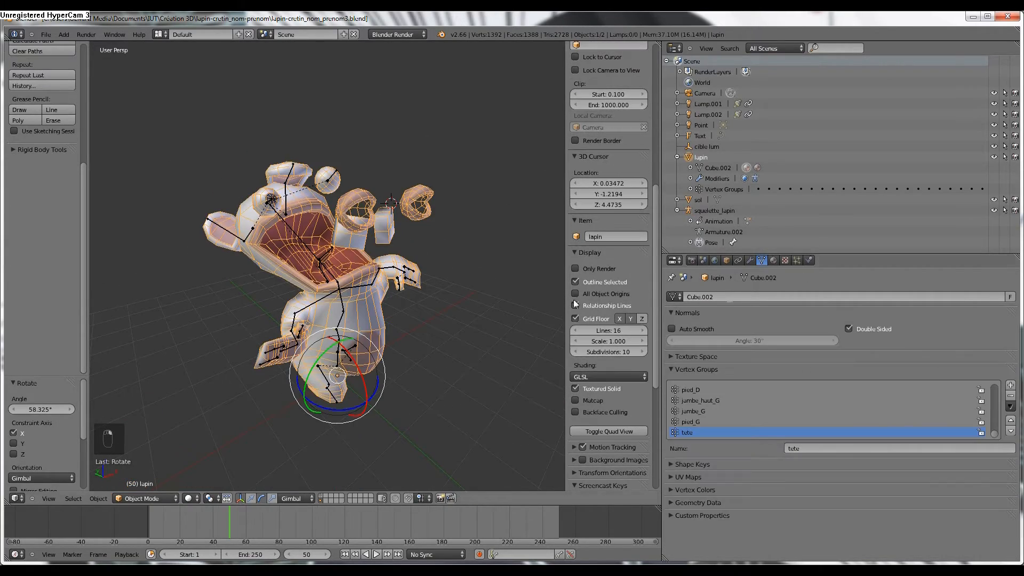
left_click(750, 260)
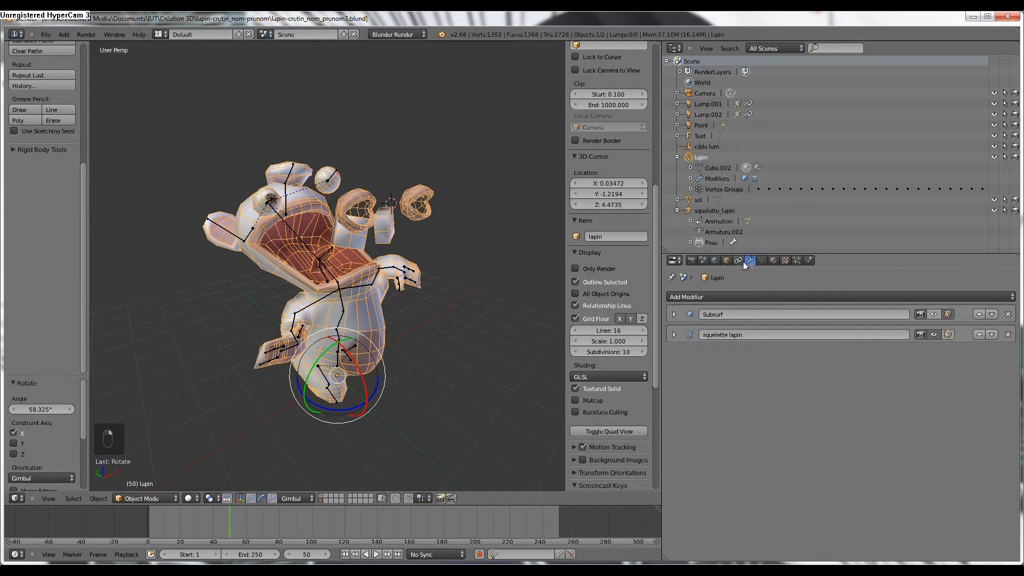
left_click(762, 260)
middle_click_drag(533, 257, 485, 275)
scroll(426, 229, "up", 3)
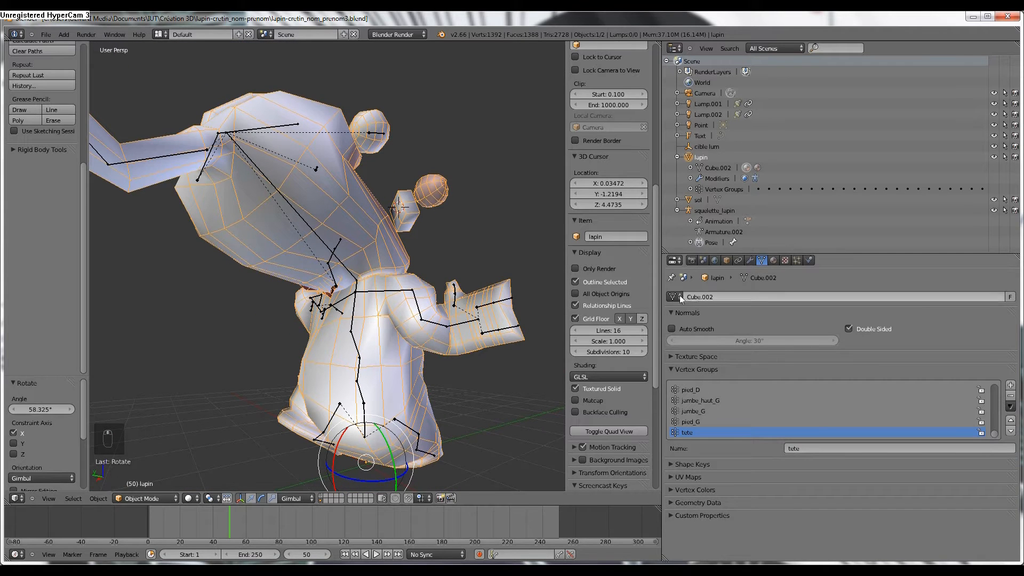
left_click(750, 261)
middle_click_drag(514, 283, 309, 424)
scroll(414, 297, "down", 3)
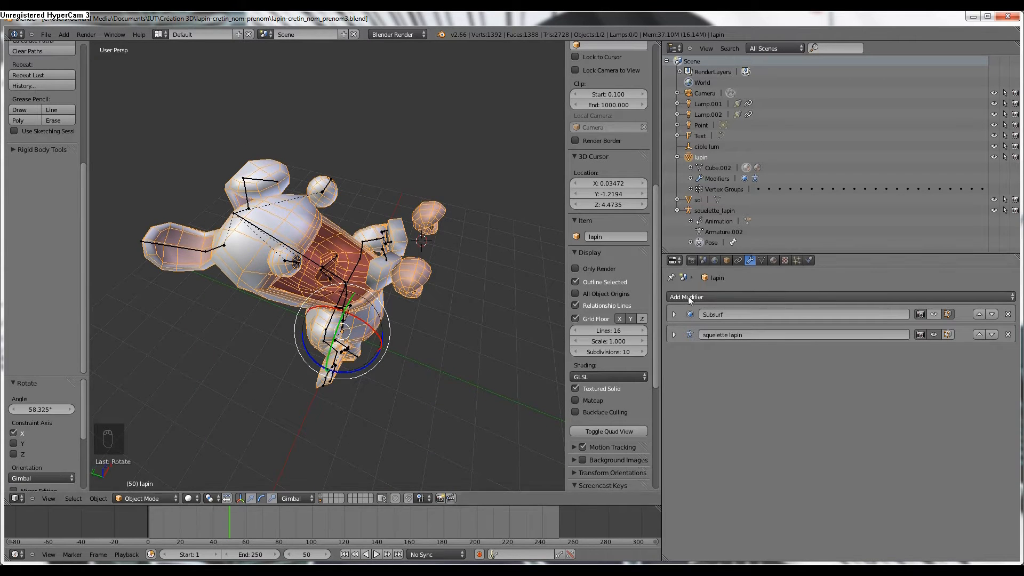
middle_click_drag(345, 278, 315, 270)
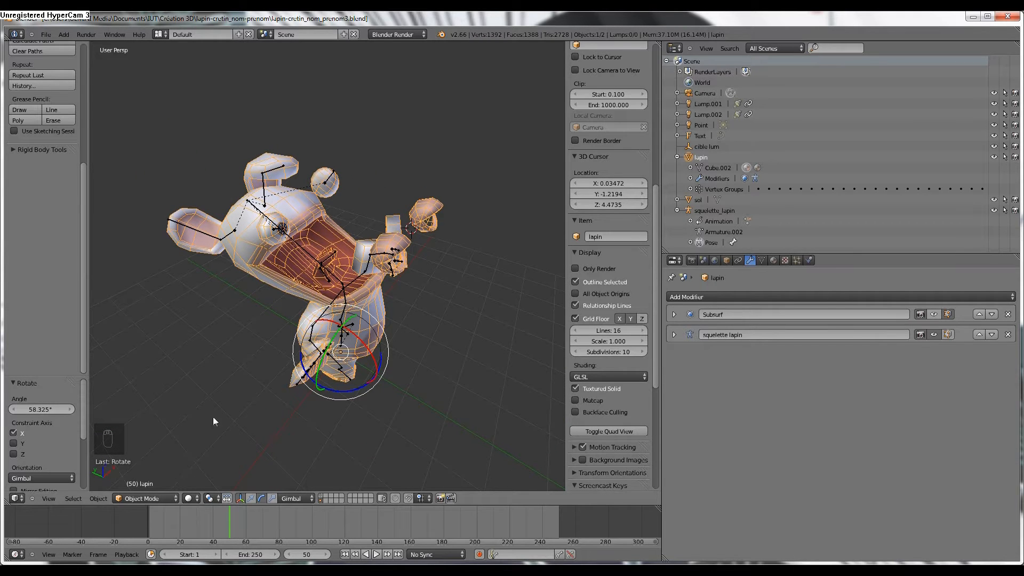
- Switch the lapin mesh to Weight Paint mode to examine the bone influence on it
left_click(159, 497)
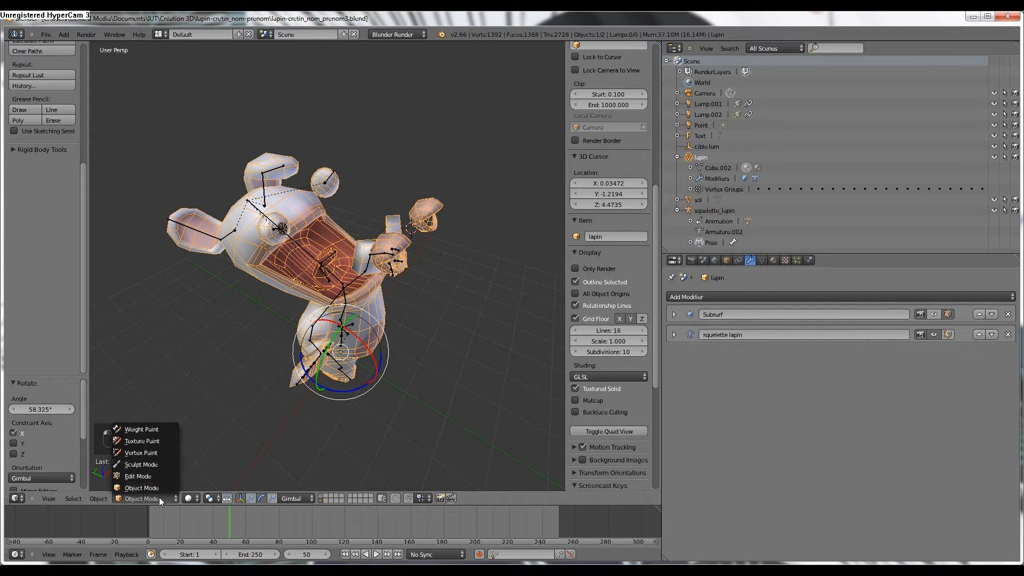
left_click(151, 430)
middle_click_drag(221, 372, 235, 320)
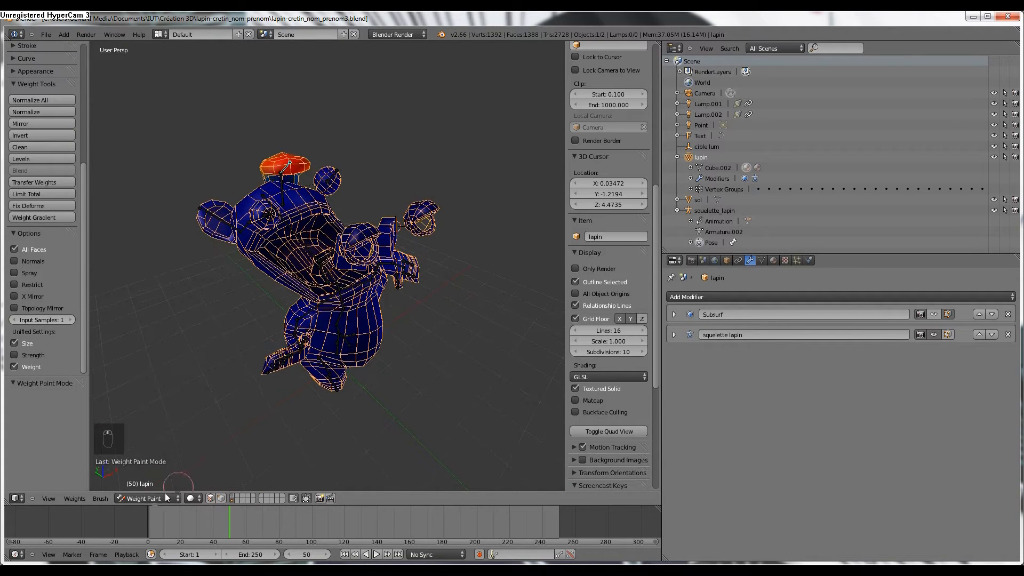
- Switch the lapin mesh to Edit Mode and select the linked geometry of both eyelids and both front teeth
left_click(152, 499)
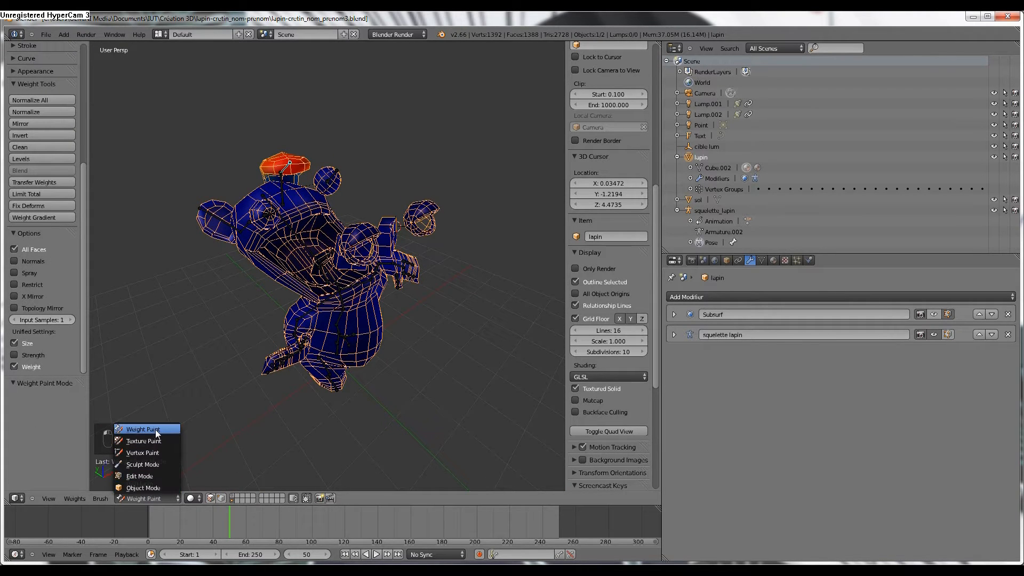
left_click(139, 476)
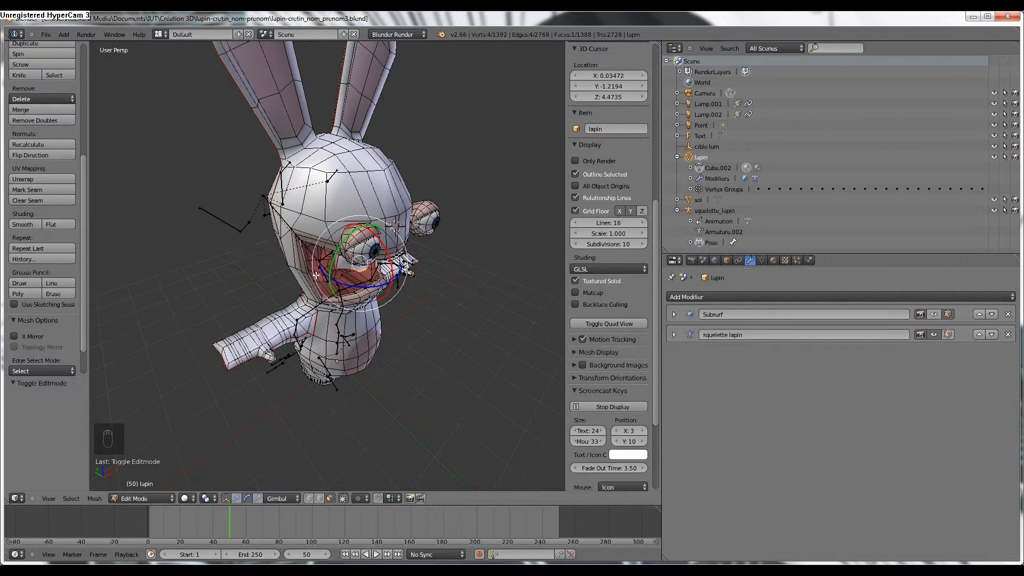
scroll(356, 270, "up", 2)
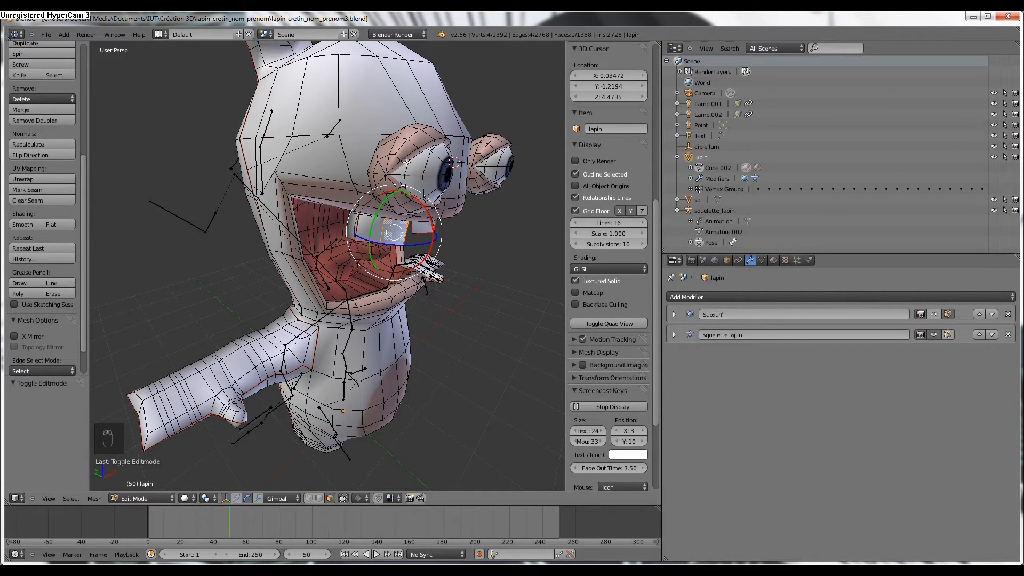
key("l")
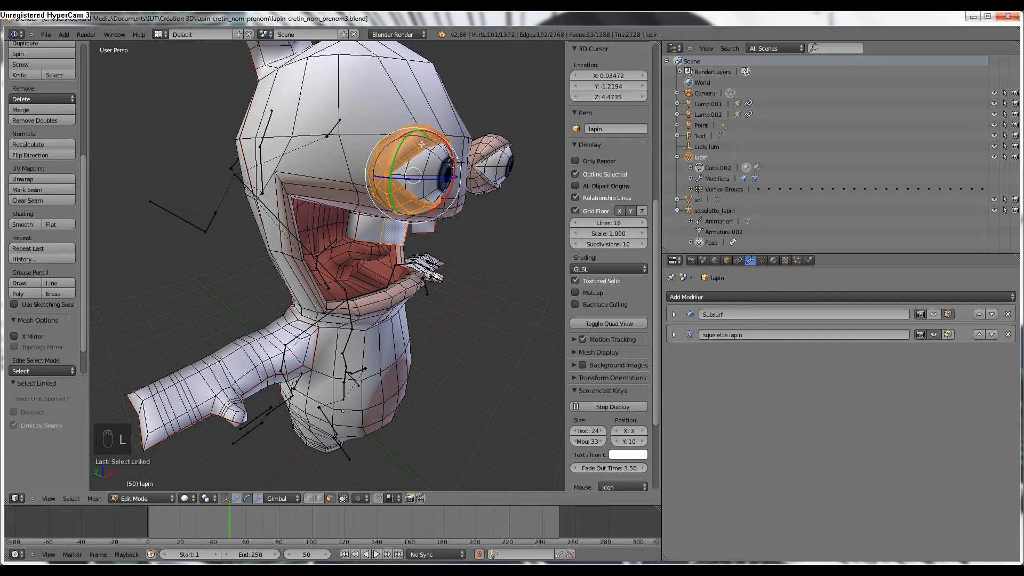
key("l")
key("l")
middle_click_drag(373, 238, 375, 188)
key("l")
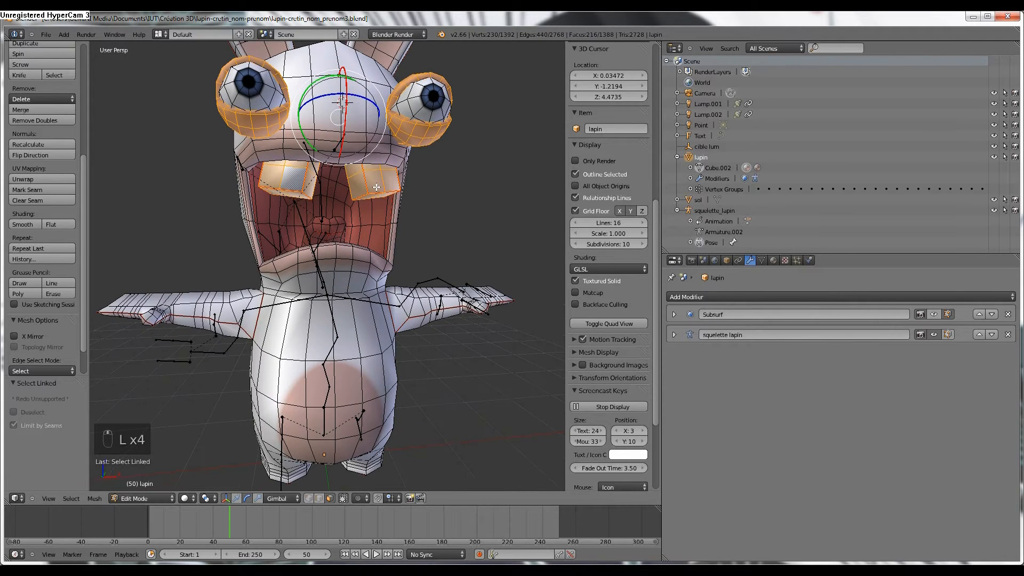
- Browse the lapin mesh's vertex groups to locate the head's group
left_click(738, 260)
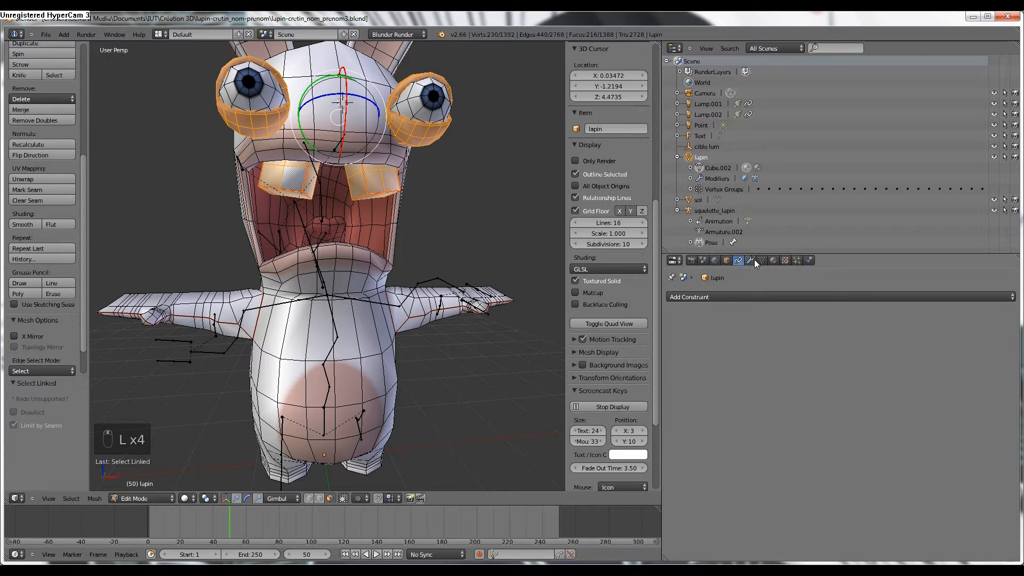
left_click(761, 260)
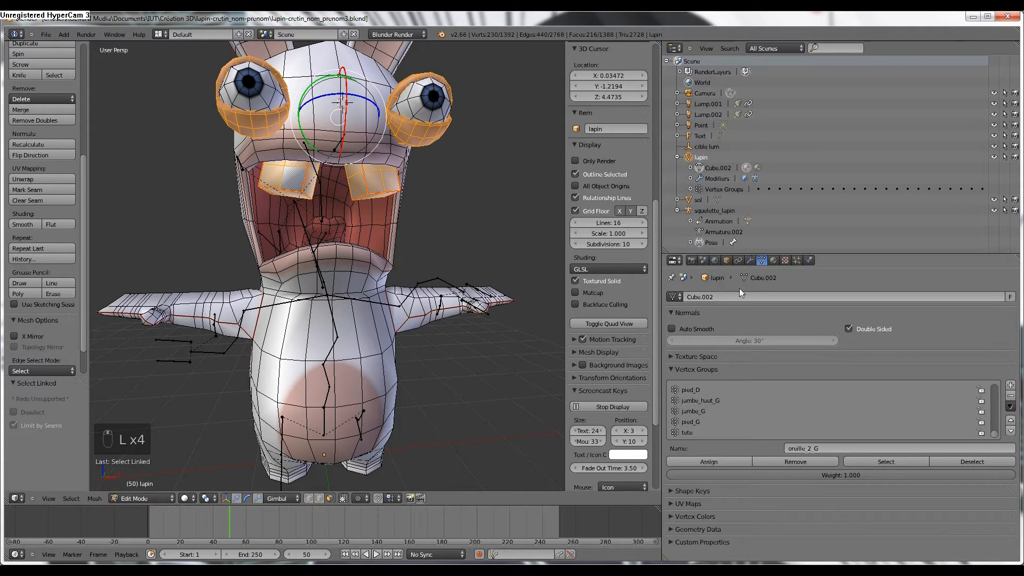
left_click(695, 390)
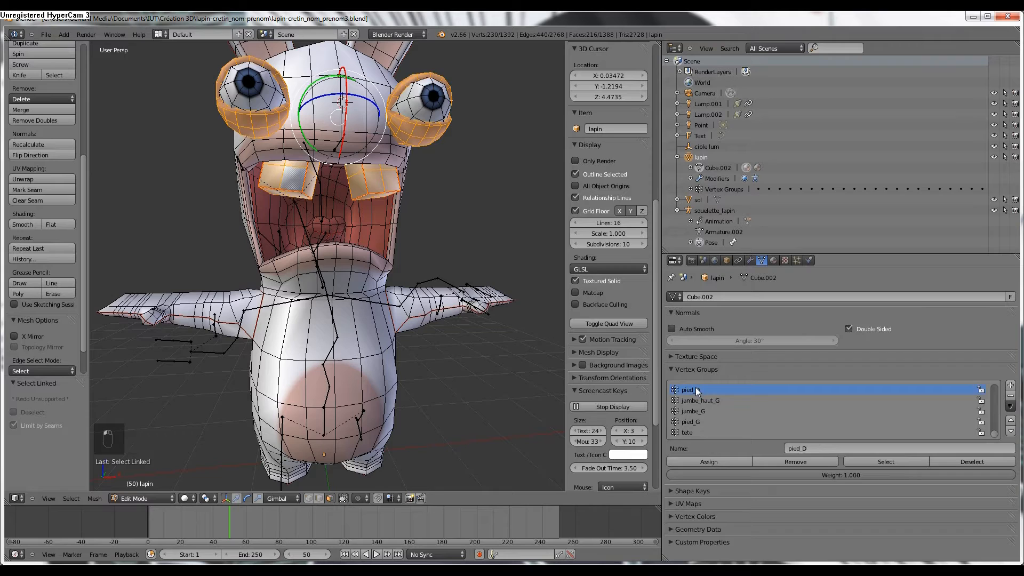
key("Down")
key("Down")
key("Down")
key("Down")
key("Down")
key("Down")
key("Down")
key("Down")
key("Down")
key("Down")
key("Down")
key("Down")
key("Down")
key("Up")
key("Up")
key("Up")
key("Up")
key("Up")
left_click_drag(998, 436, 995, 387)
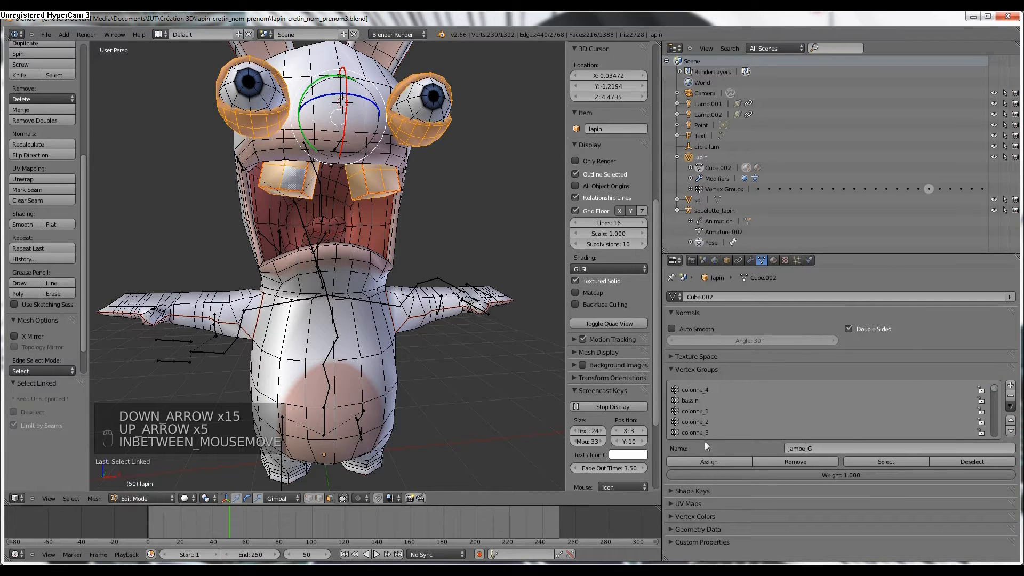
left_click_drag(995, 392, 1005, 440)
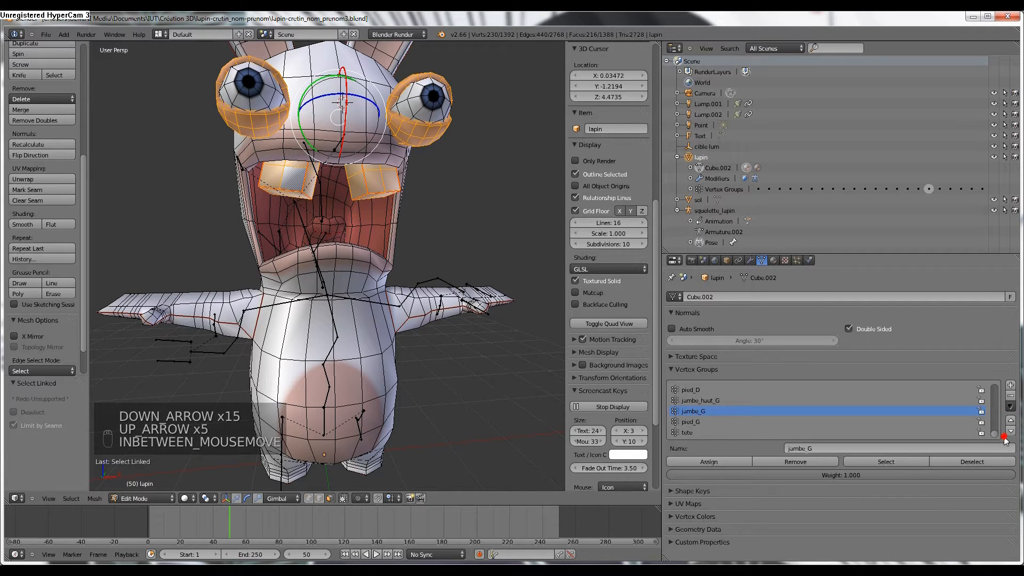
- Assign the selected eyelids and front teeth to the tete vertex group with a weight of 1.000
left_click(696, 433)
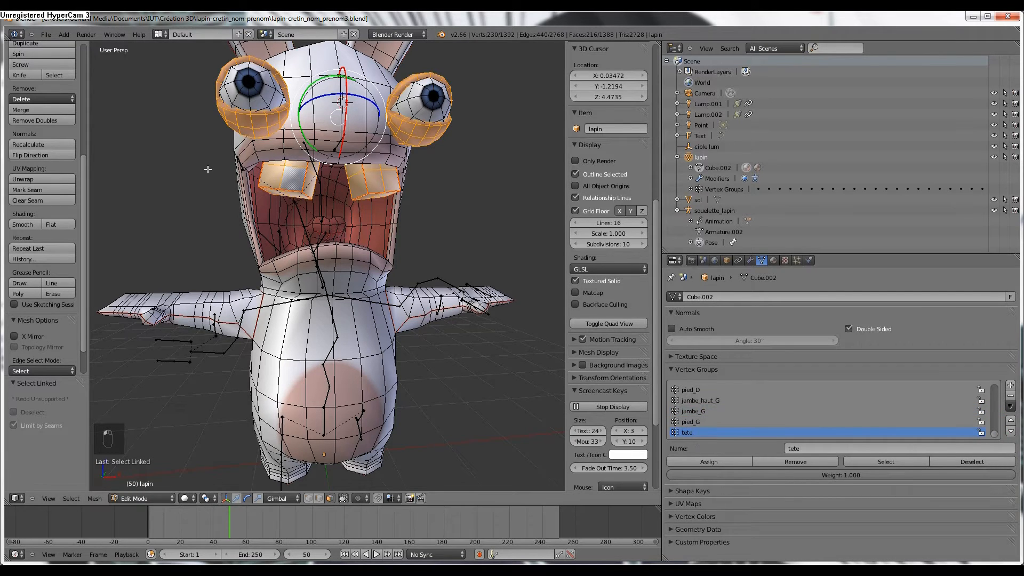
middle_click_drag(208, 169, 251, 194)
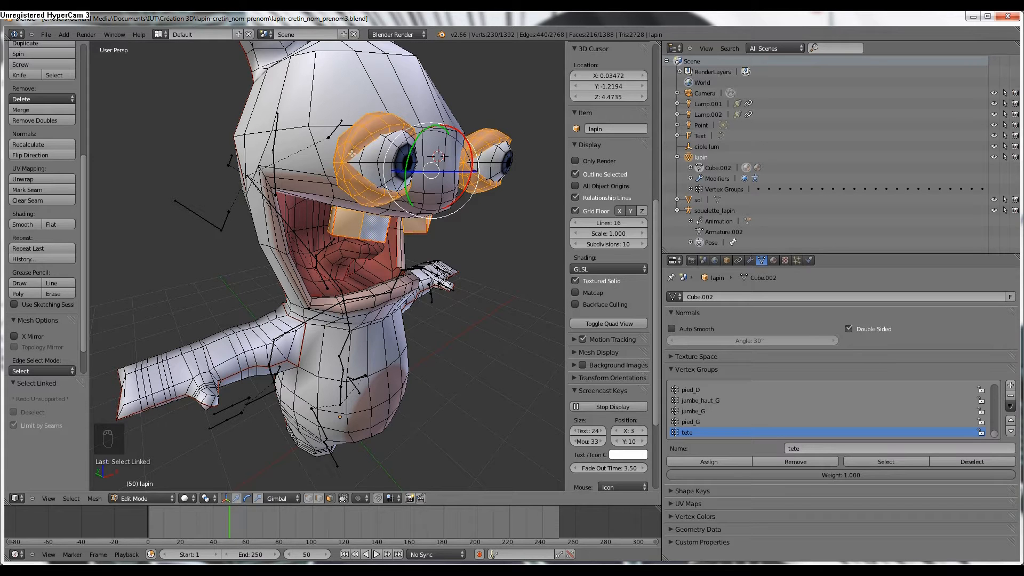
middle_click_drag(358, 158, 358, 164)
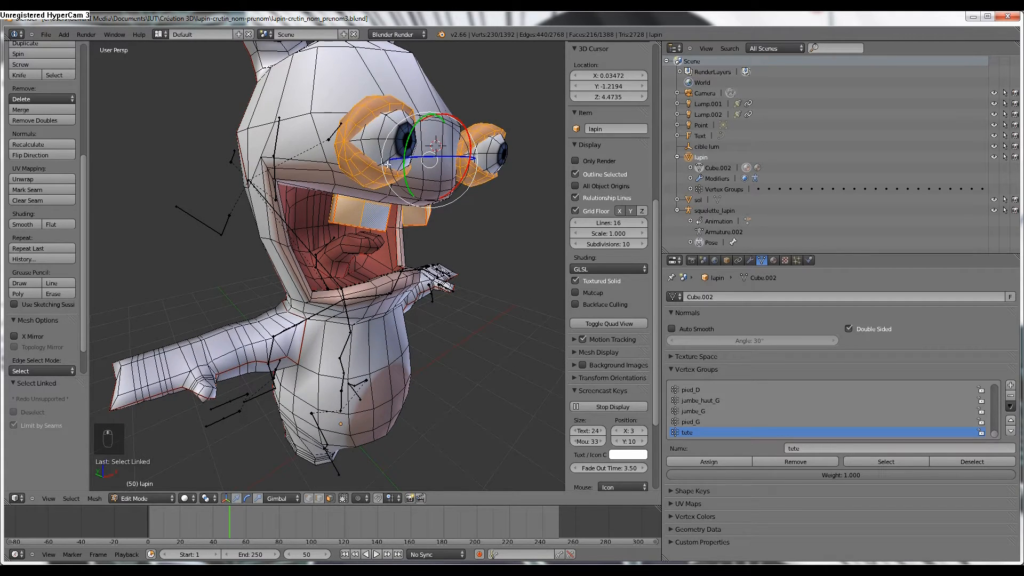
left_click(734, 460)
middle_click_drag(341, 202, 360, 198)
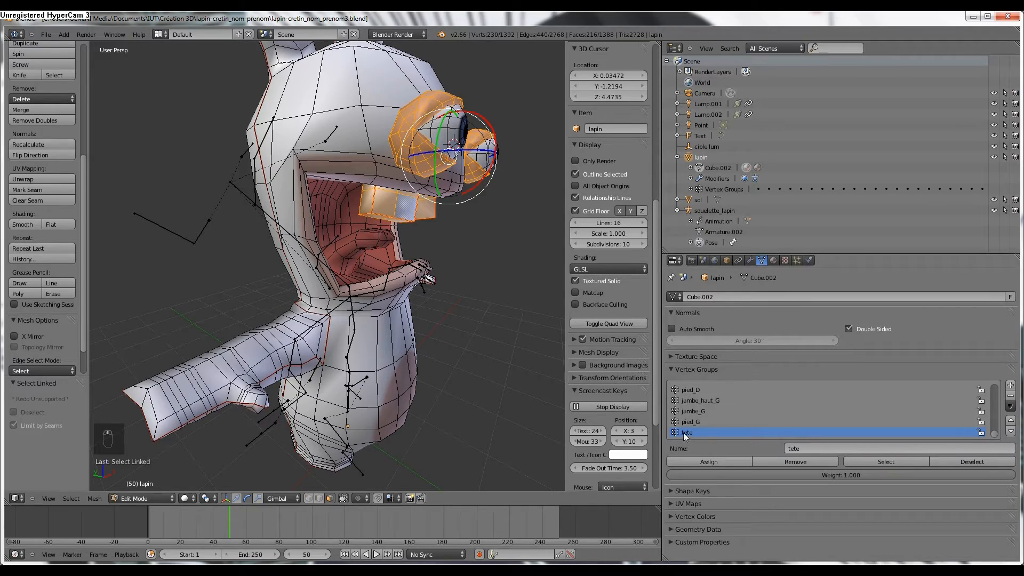
- Switch the lapin mesh to Weight Paint mode and examine the influence of the tete and oreille_1_D bones from several sides
left_click(145, 498)
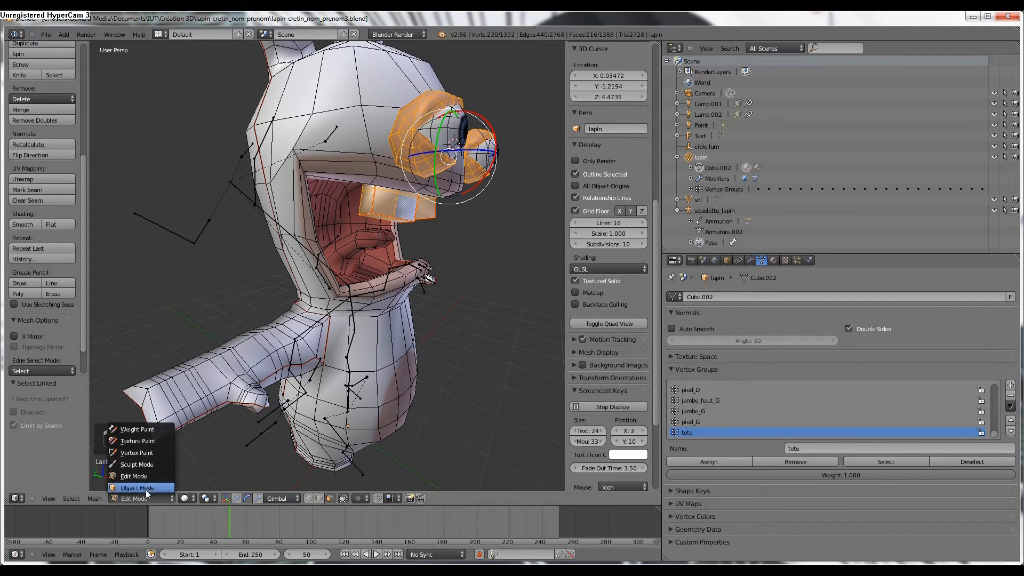
left_click(142, 431)
mouse_move(142, 430)
middle_mouse_down()
mouse_move(204, 320)
mouse_move(197, 347)
mouse_move(245, 343)
mouse_move(269, 272)
middle_mouse_up()
mouse_move(292, 201)
middle_mouse_down()
mouse_move(309, 184)
mouse_move(269, 213)
mouse_move(291, 223)
mouse_move(256, 234)
mouse_move(275, 239)
middle_mouse_up()
right_click(304, 252)
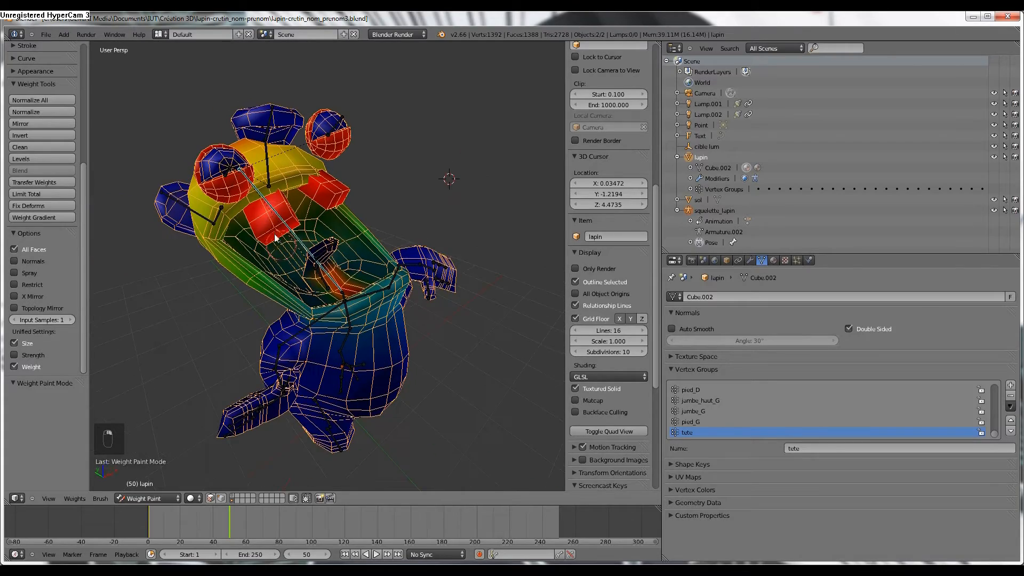
mouse_move(337, 185)
middle_mouse_down()
mouse_move(304, 142)
mouse_move(347, 117)
mouse_move(263, 133)
mouse_move(418, 109)
mouse_move(424, 71)
mouse_move(378, 61)
mouse_move(371, 80)
middle_mouse_up()
scroll(373, 226, "up", 2)
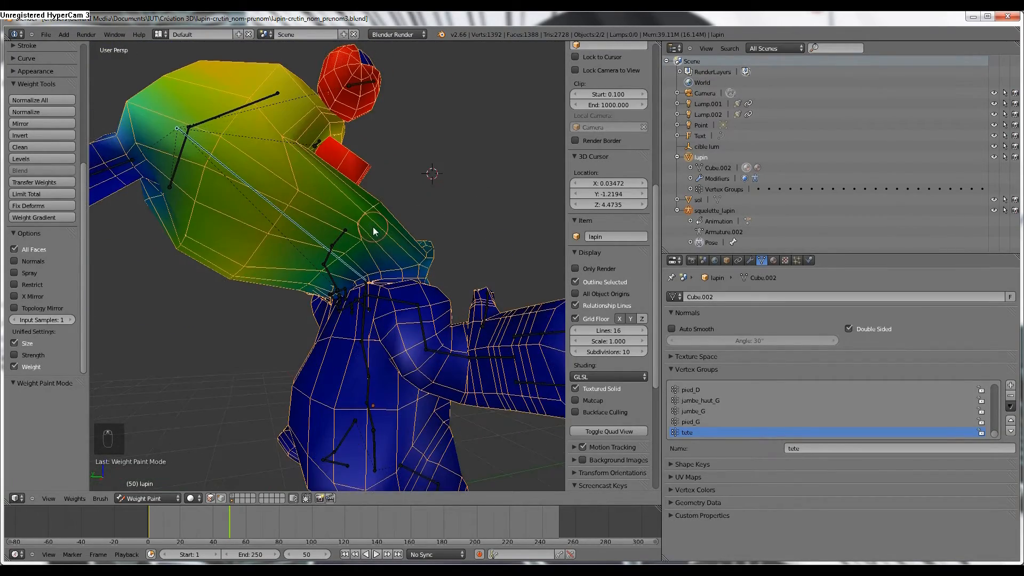
scroll(268, 303, "down", 2)
middle_click_drag(344, 388, 299, 424)
mouse_move(234, 522)
left_mouse_down()
mouse_move(167, 523)
mouse_move(231, 523)
left_mouse_up()
middle_click_drag(254, 421, 195, 284)
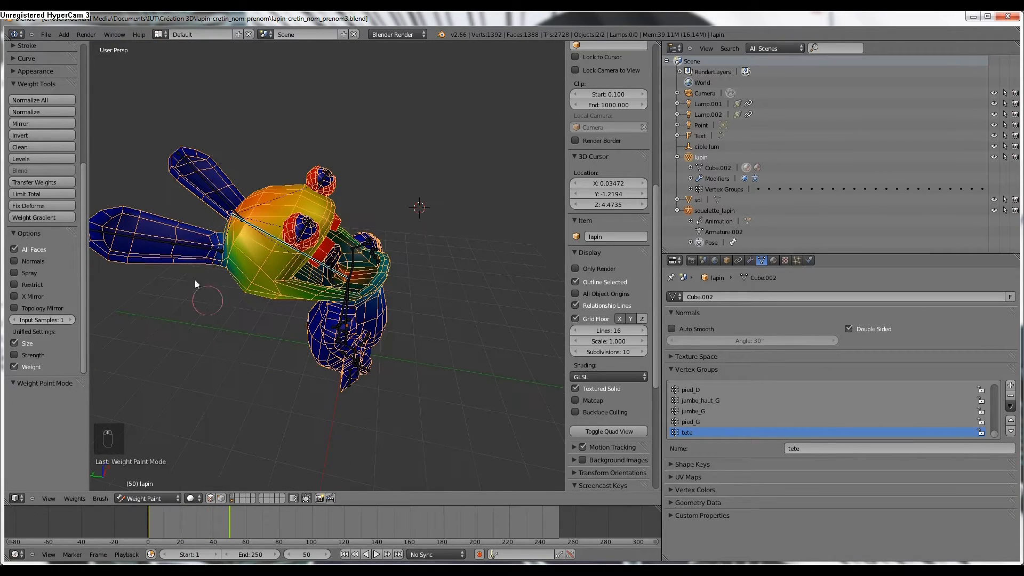
right_click(208, 248)
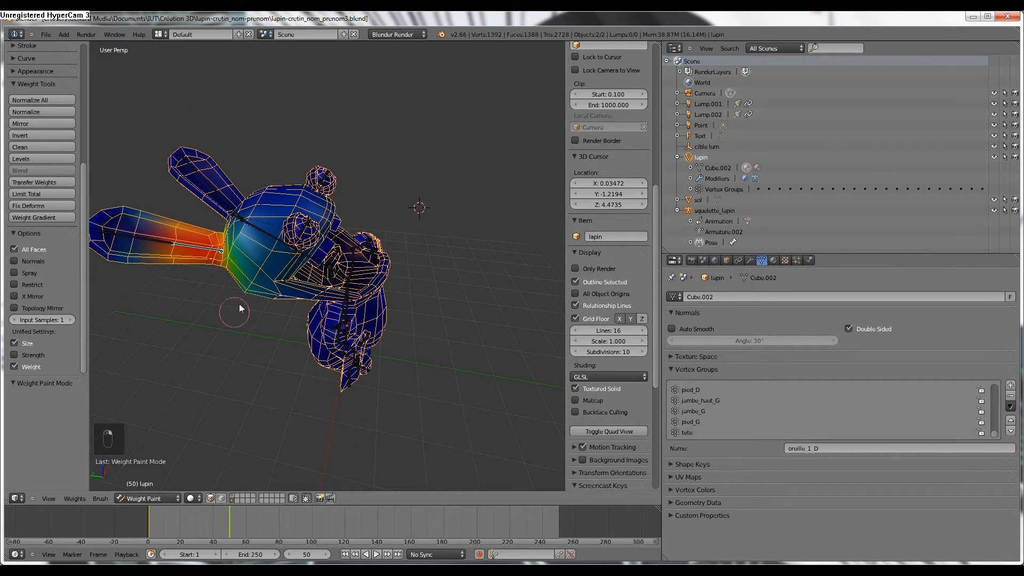
- Return the mesh to Object Mode and rotate the armature's oreille_1_D bone about 81° around the Gimbal X axis in Pose Mode
left_click(158, 498)
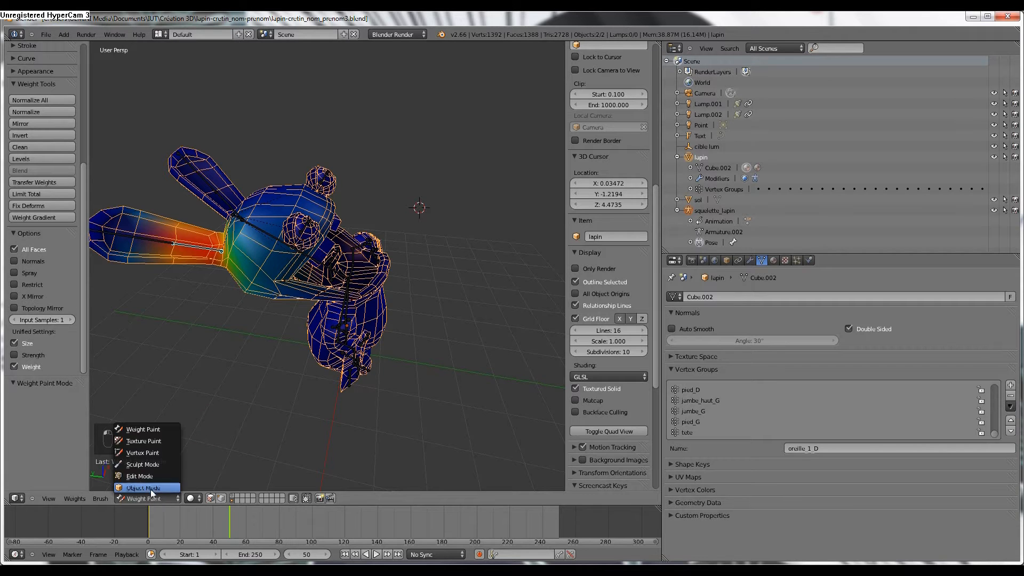
left_click(140, 487)
right_click(197, 253)
key("ctrl+Tab")
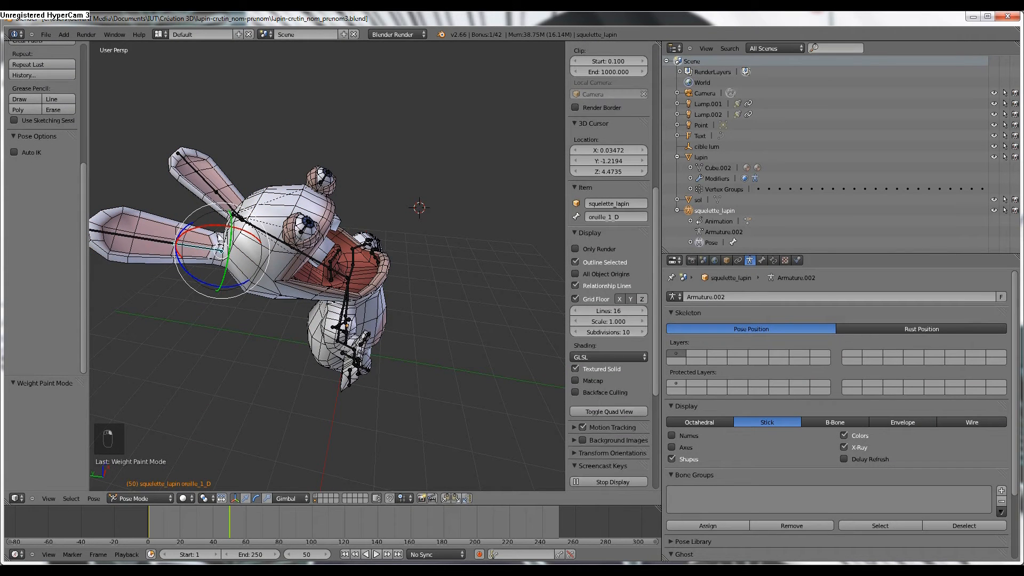
left_click_drag(213, 228, 166, 226)
right_click(195, 256)
- Rotate the base bone of the rabbit's left ear about 47° around the Gimbal X axis
right_click(205, 178)
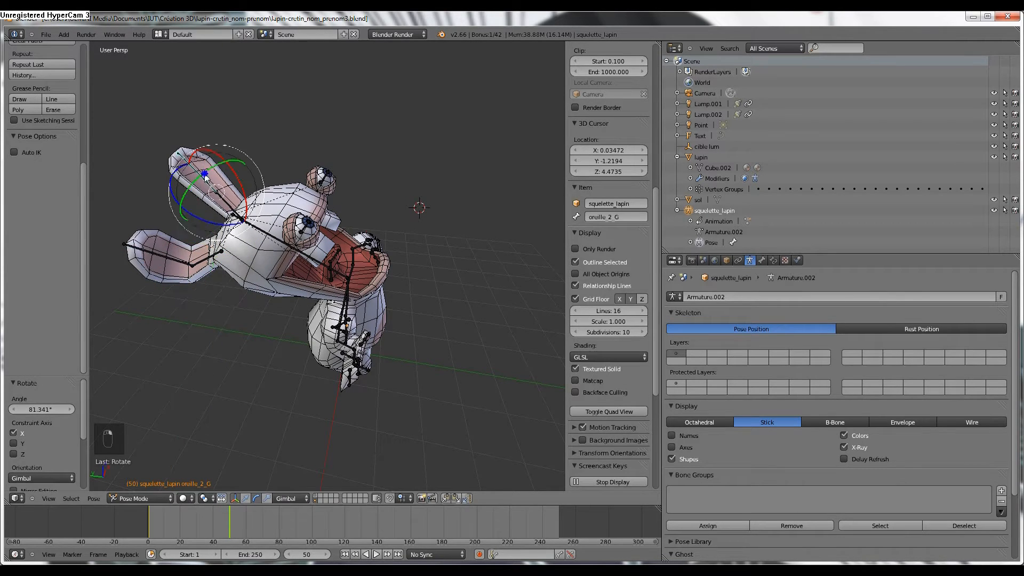
right_click(229, 207)
left_click_drag(234, 201, 318, 190)
right_click(248, 162)
- Rotate the oeil_G eye bone about -34° around the Gimbal X axis and select the oeil_D bone
right_click(321, 187)
middle_click_drag(322, 187, 312, 221)
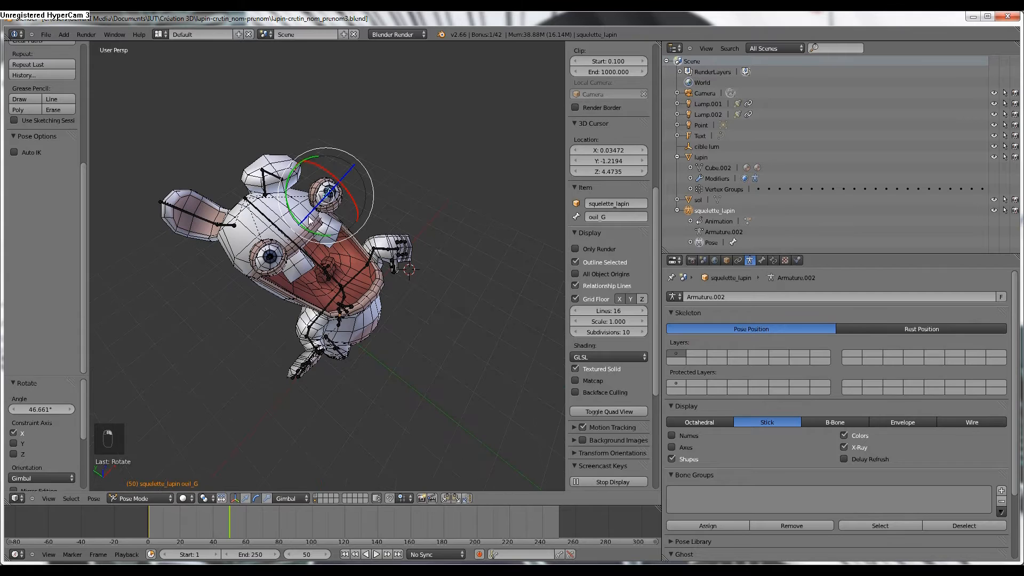
right_click(355, 298)
left_click_drag(344, 174, 356, 212)
right_click(274, 261)
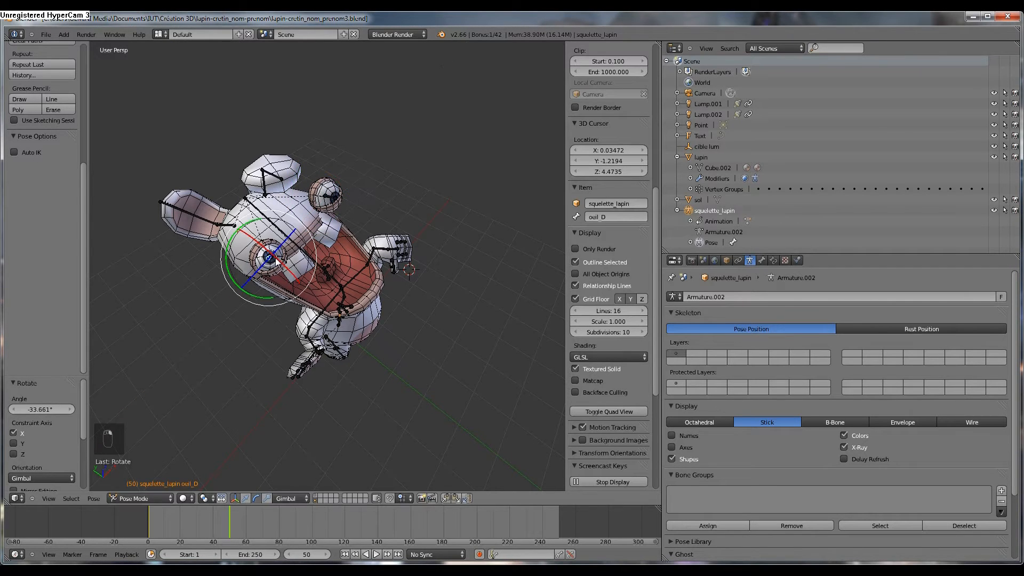
- Try to rotate the oeil_D bone around the Gimbal Z axis and undo the rotation
key("r")
key("z")
key("z")
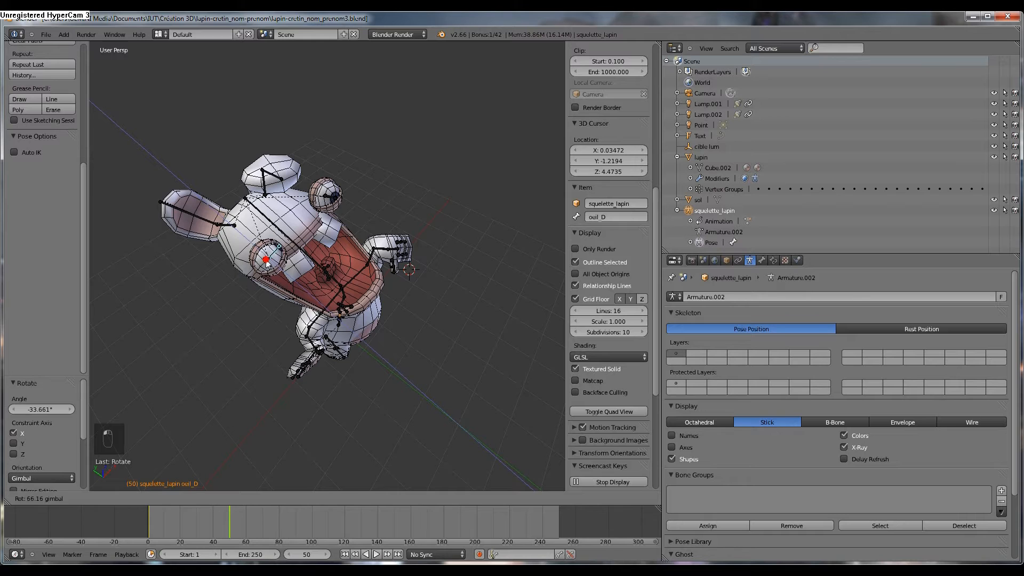
left_click(275, 260)
key("ctrl+z")
- Rotate the oeil_D bone around the Gimbal Z axis by about -9° and a further -48°
middle_click_drag(332, 259, 329, 219)
left_click_drag(318, 192, 334, 175)
key("r")
key("z")
key("z")
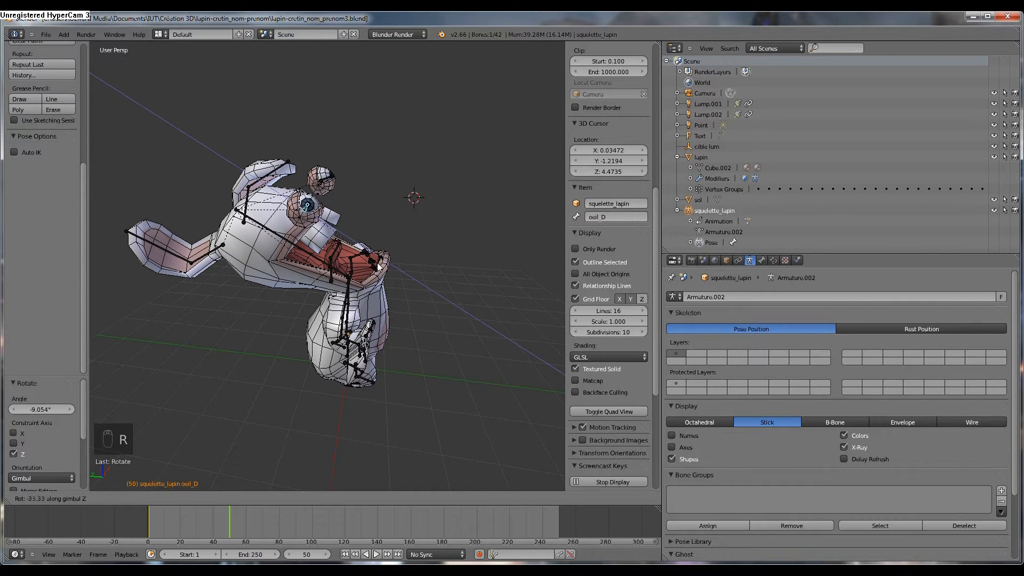
left_click(366, 287)
middle_click_drag(366, 287, 341, 268)
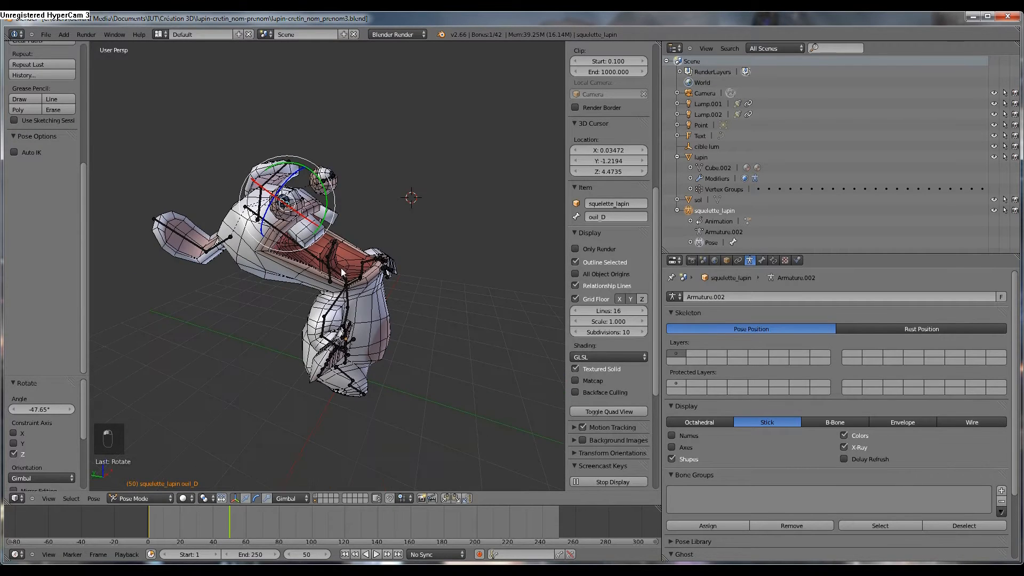
- Select all bones of the armature and insert a Rotation keyframe for the pose at frame 50
key("a")
key("a")
key("a")
key("i")
key("i")
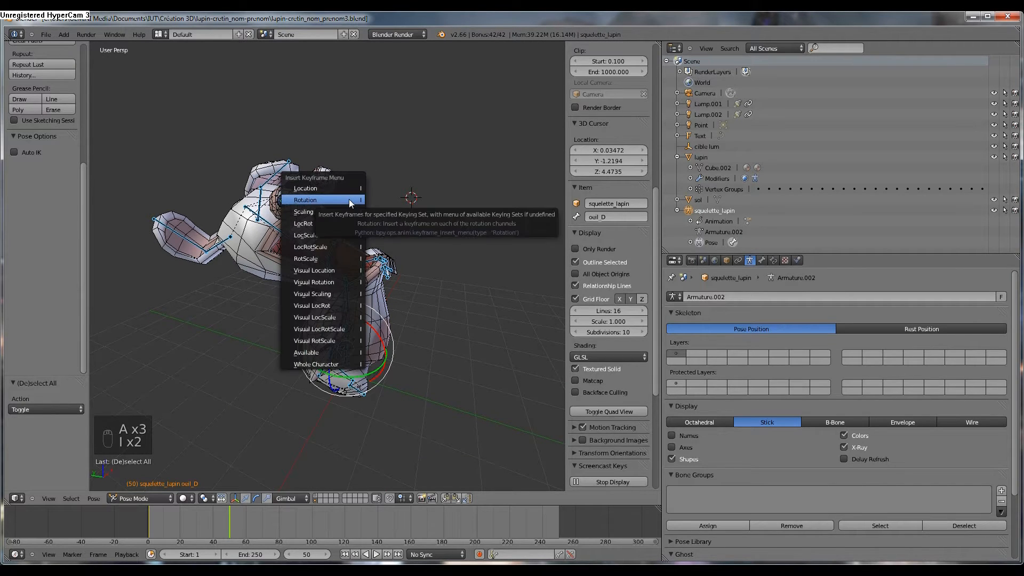
left_click(349, 199)
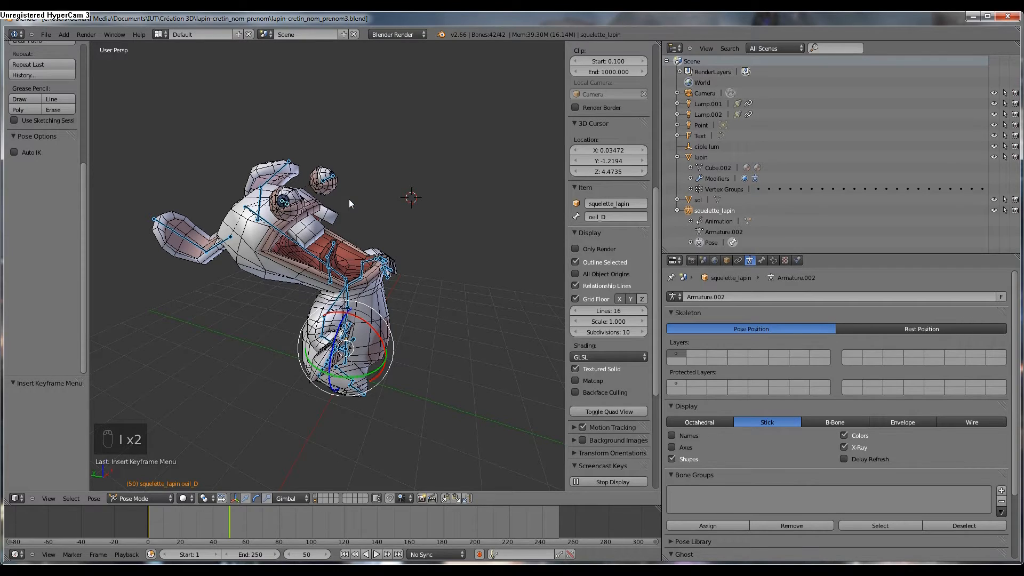
- Select the tete bone and examine its transform properties and keyed rotation at frame 50
scroll(742, 351, "down", 3)
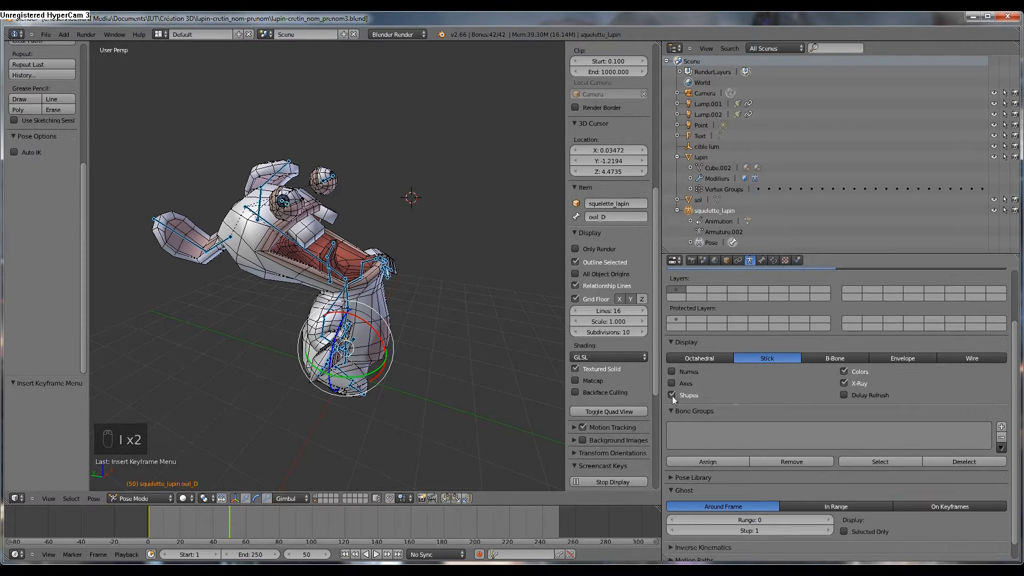
right_click(306, 264)
scroll(745, 272, "up", 2)
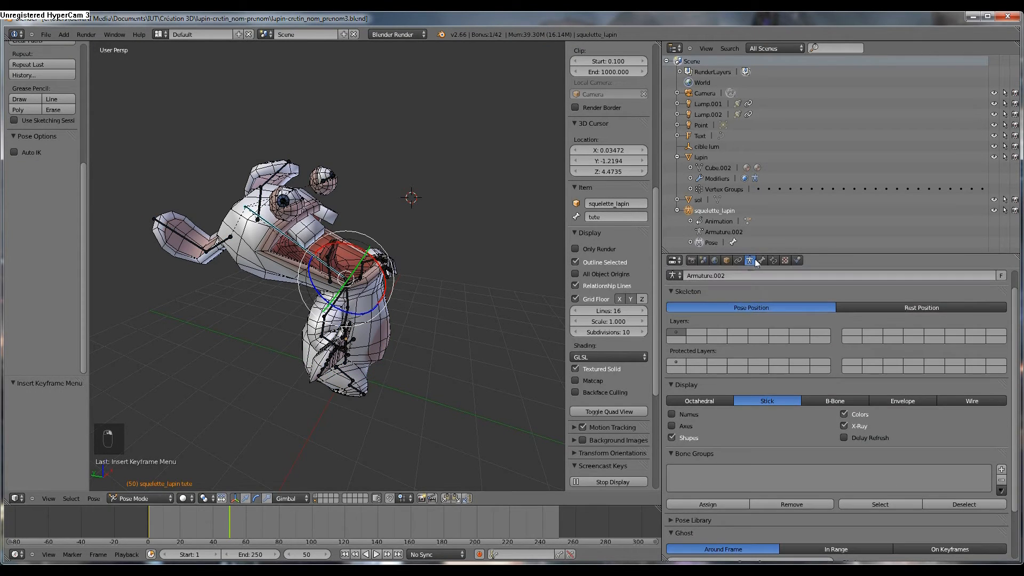
left_click(761, 260)
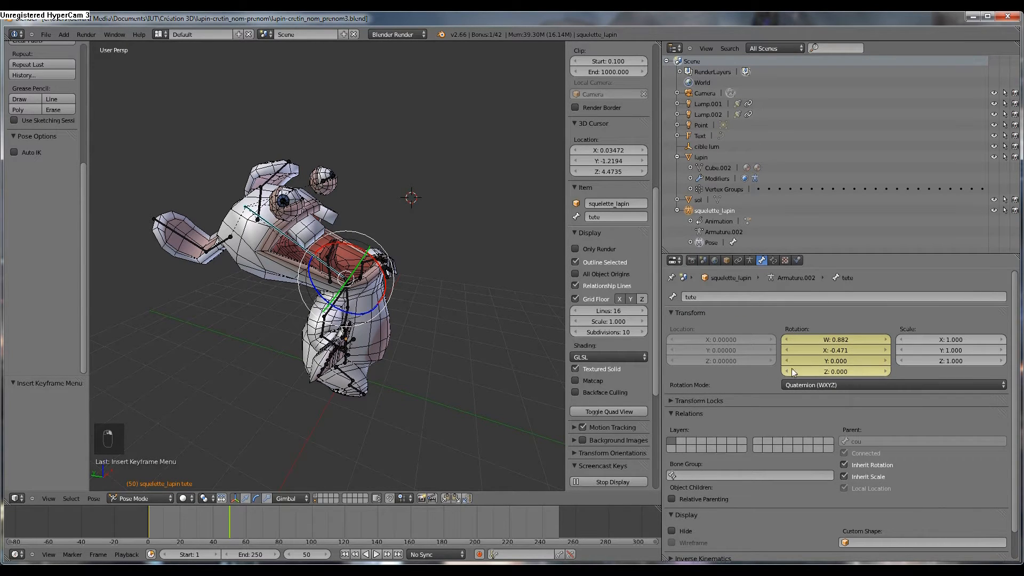
mouse_move(232, 532)
left_mouse_down()
mouse_move(166, 530)
mouse_move(229, 529)
left_mouse_up()
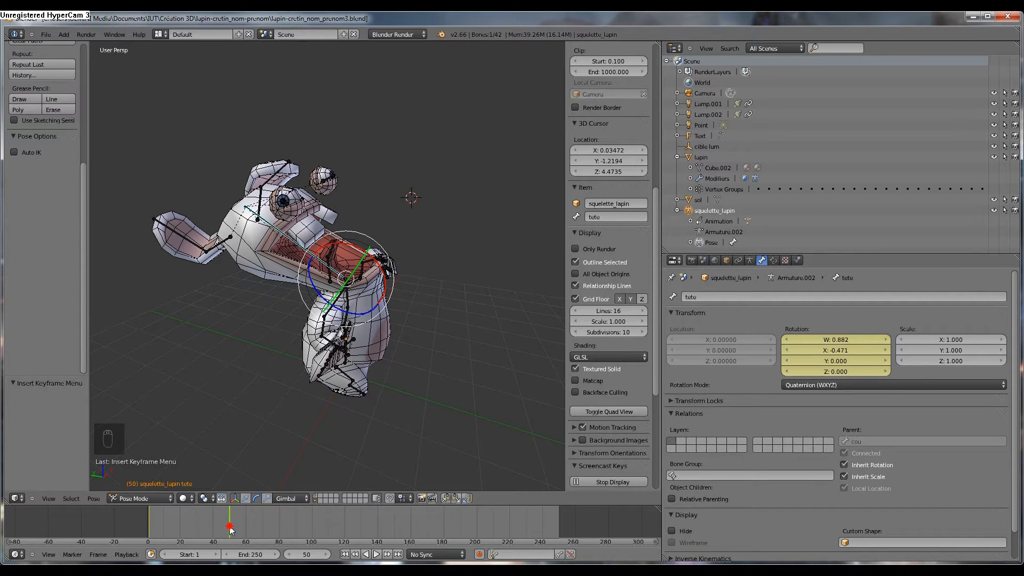
- Switch the lapin mesh back to Weight Paint mode and move the timeline to frame 4
right_click(271, 263)
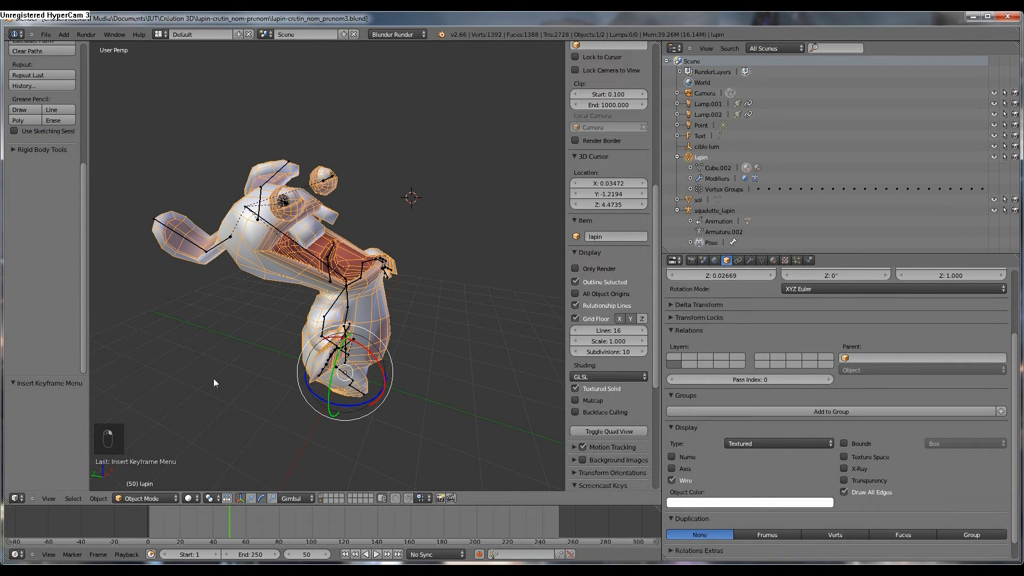
left_click(149, 498)
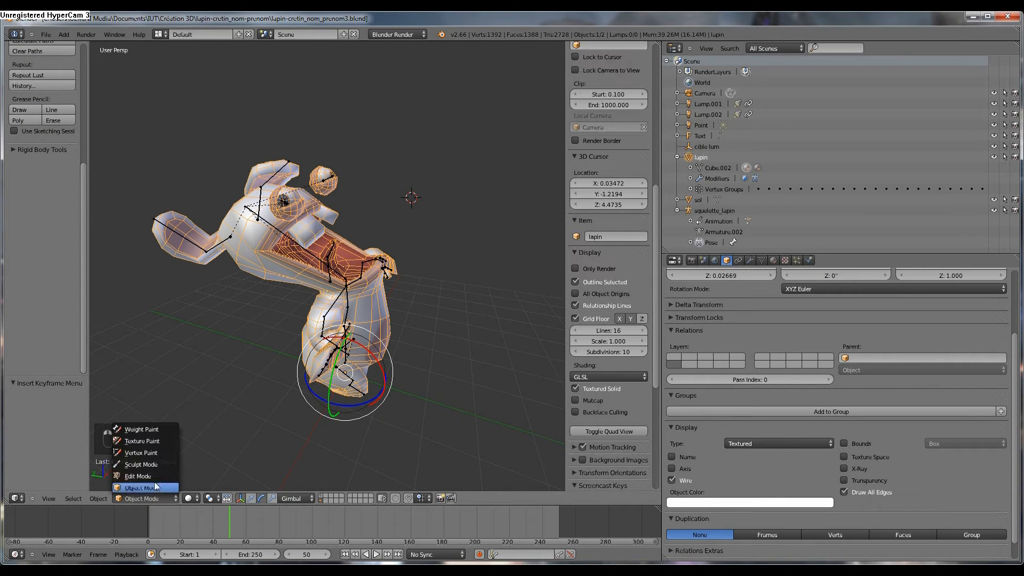
left_click(154, 431)
mouse_move(240, 353)
middle_mouse_down()
mouse_move(346, 292)
mouse_move(312, 373)
middle_mouse_up()
middle_click_drag(409, 266, 365, 326)
left_click_drag(228, 513, 154, 522)
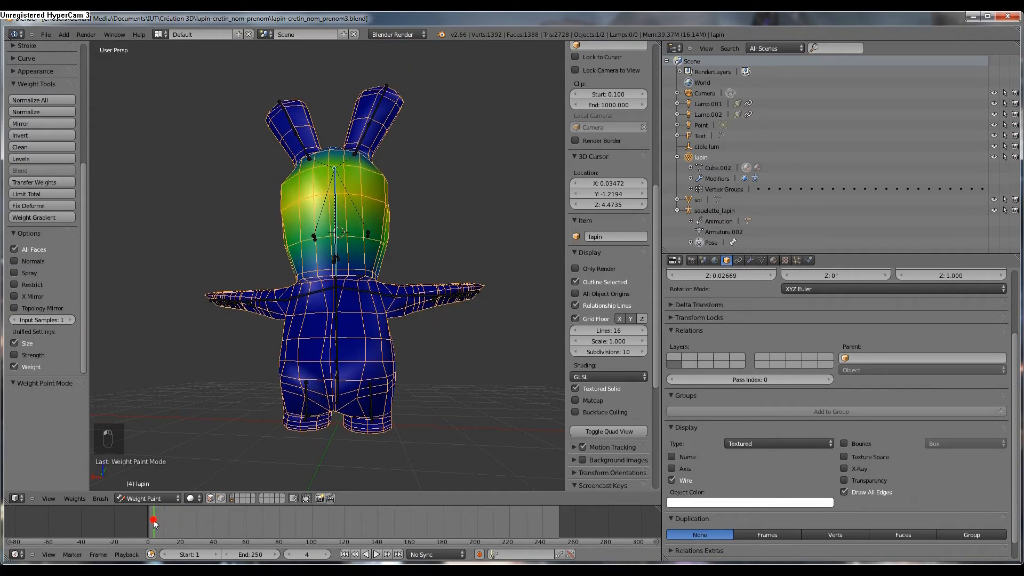
- Select the small bone inside the lower head above the neck and set the brush weight to 0.000
middle_click_drag(265, 405, 395, 290)
right_click(341, 252)
scroll(330, 266, "up", 4)
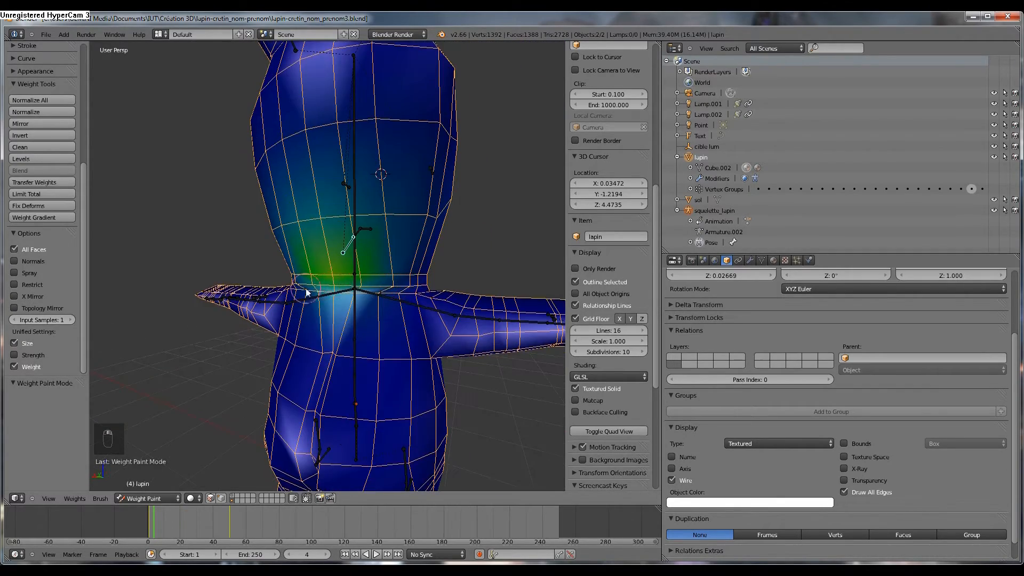
scroll(69, 161, "up", 8)
mouse_move(53, 171)
left_mouse_down()
mouse_move(2, 172)
mouse_move(24, 169)
left_mouse_up()
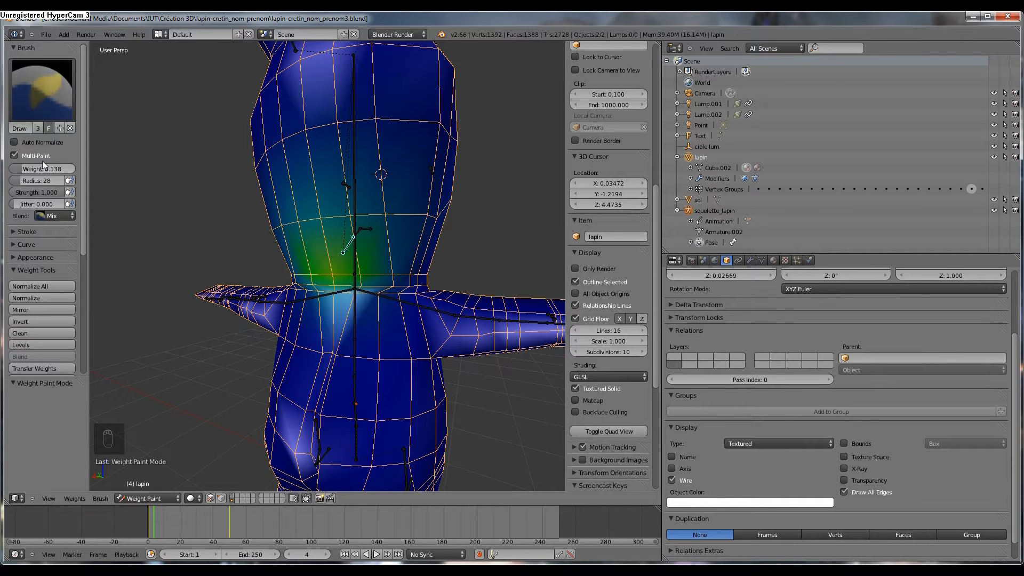
left_click(22, 170)
- Paint zero weight over the lower head and neck to remove the influence of the small bone in the lower head
mouse_move(369, 283)
left_mouse_down()
mouse_move(307, 277)
mouse_move(377, 290)
mouse_move(347, 286)
left_mouse_up()
mouse_move(348, 286)
middle_mouse_down()
mouse_move(369, 267)
mouse_move(412, 260)
mouse_move(389, 240)
middle_mouse_up()
mouse_move(389, 240)
left_mouse_down()
mouse_move(286, 216)
mouse_move(287, 287)
left_mouse_up()
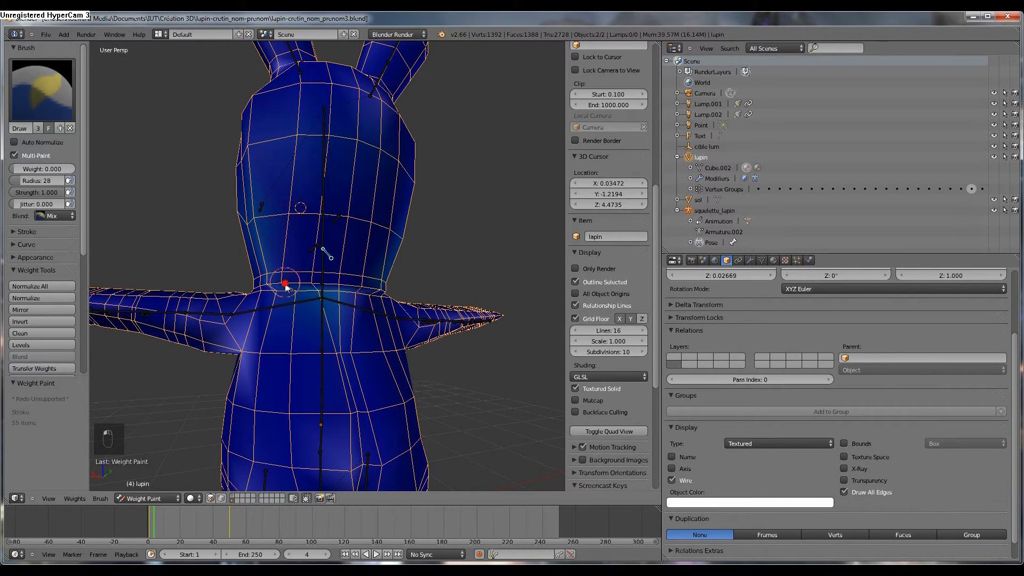
mouse_move(337, 291)
middle_mouse_down()
mouse_move(352, 251)
mouse_move(366, 274)
middle_mouse_up()
left_click_drag(366, 274, 393, 235)
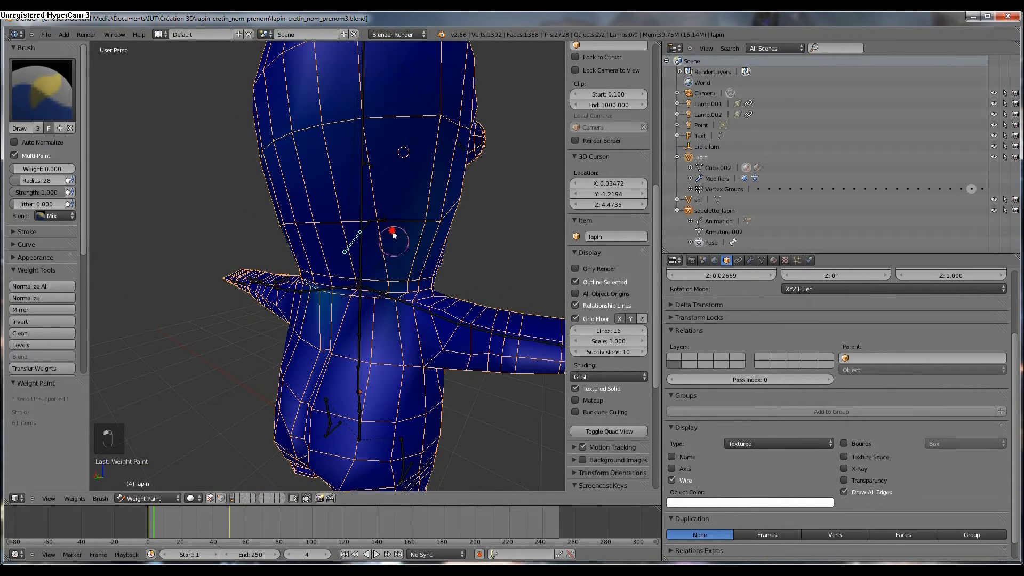
left_click_drag(303, 230, 305, 230)
middle_click_drag(305, 230, 464, 215)
mouse_move(277, 275)
left_mouse_down()
mouse_move(267, 277)
mouse_move(297, 235)
left_mouse_up()
mouse_move(297, 235)
middle_mouse_down()
mouse_move(347, 243)
mouse_move(307, 250)
middle_mouse_up()
- Select the long central head bone for weight painting and set the brush weight to 0.125
right_click(301, 205)
middle_click_drag(301, 205, 269, 187)
right_click(316, 285)
middle_click_drag(319, 281, 263, 248)
right_click(310, 248)
left_click(53, 169)
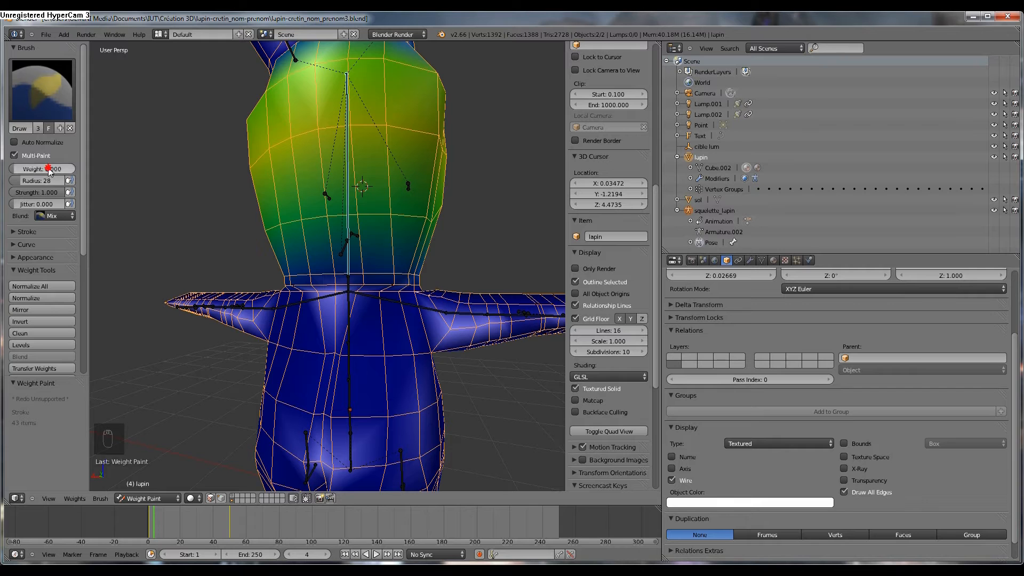
- Scrub the timeline to check the neck deformation, return to frame 0 and paint weight 0.125 around the base of the head
left_click(188, 527)
left_click_drag(157, 531, 218, 530)
middle_click_drag(253, 265, 344, 236)
left_click_drag(235, 529, 147, 529)
middle_click_drag(332, 348, 307, 283)
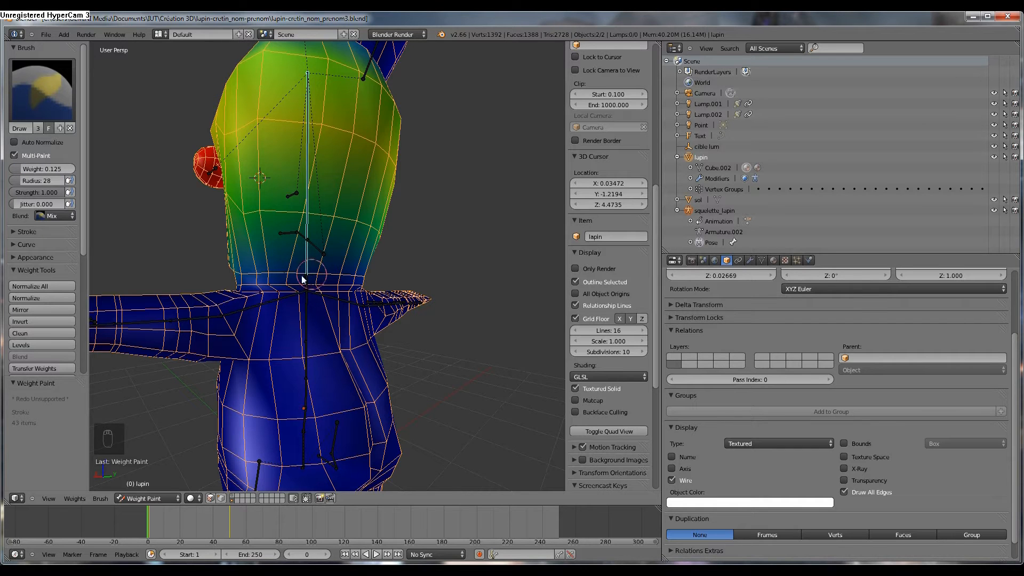
middle_click_drag(302, 275, 350, 281)
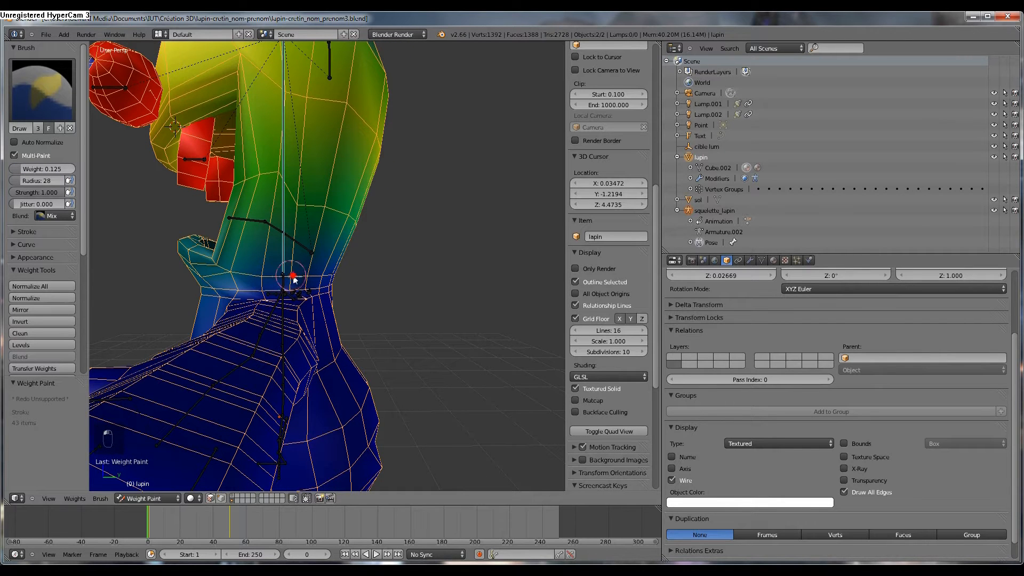
middle_click_drag(333, 277, 266, 281)
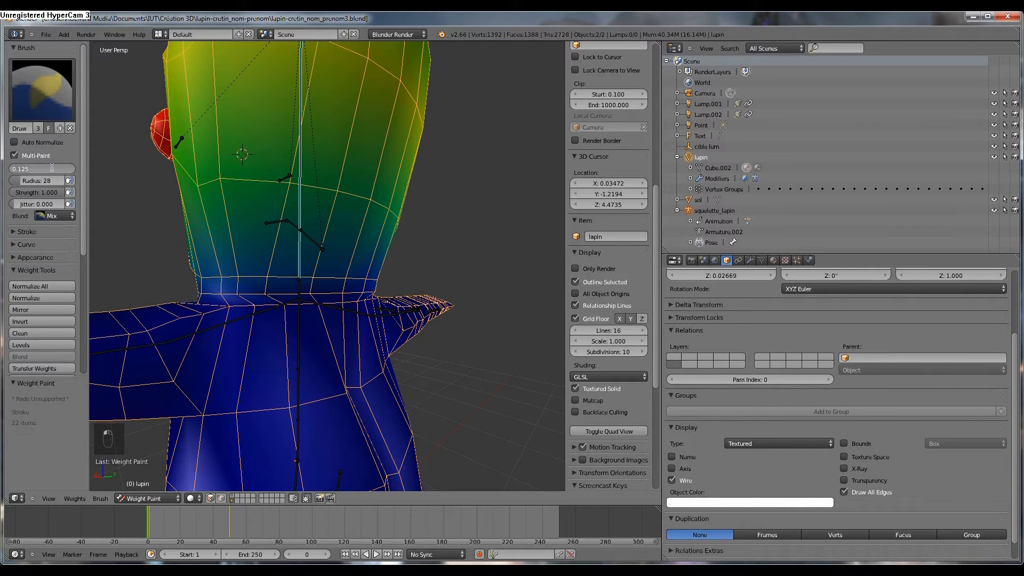
- Paint weight 0.250 all around the base of the head just above the neck for the head bone
mouse_move(209, 272)
left_mouse_down()
mouse_move(201, 277)
mouse_move(336, 277)
left_mouse_up()
mouse_move(336, 277)
middle_mouse_down()
mouse_move(291, 290)
mouse_move(332, 280)
middle_mouse_up()
left_click_drag(332, 280, 433, 276)
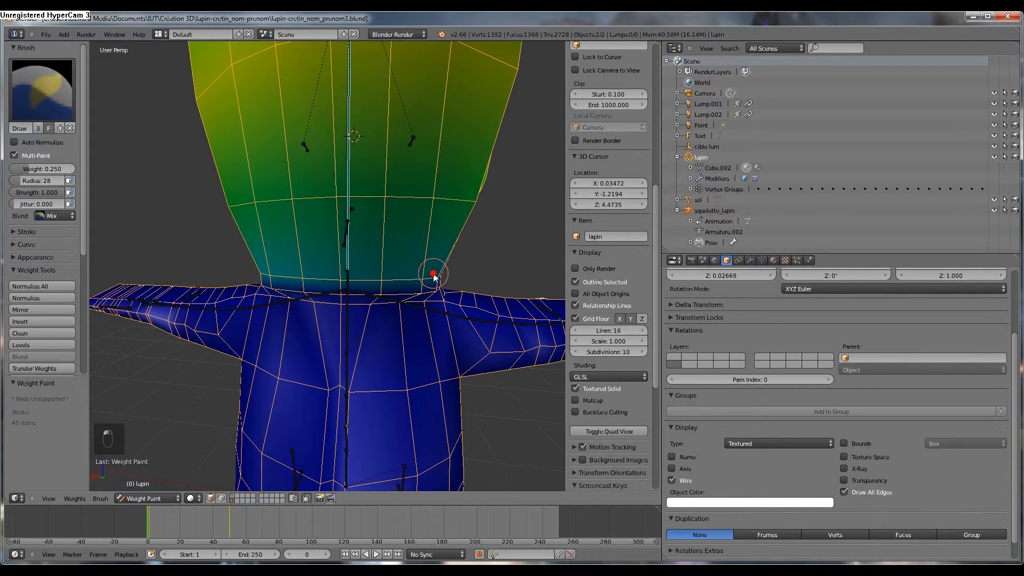
middle_click_drag(433, 276, 338, 283)
mouse_move(338, 283)
left_mouse_down()
mouse_move(419, 304)
mouse_move(495, 304)
left_mouse_up()
middle_click_drag(496, 305, 371, 334)
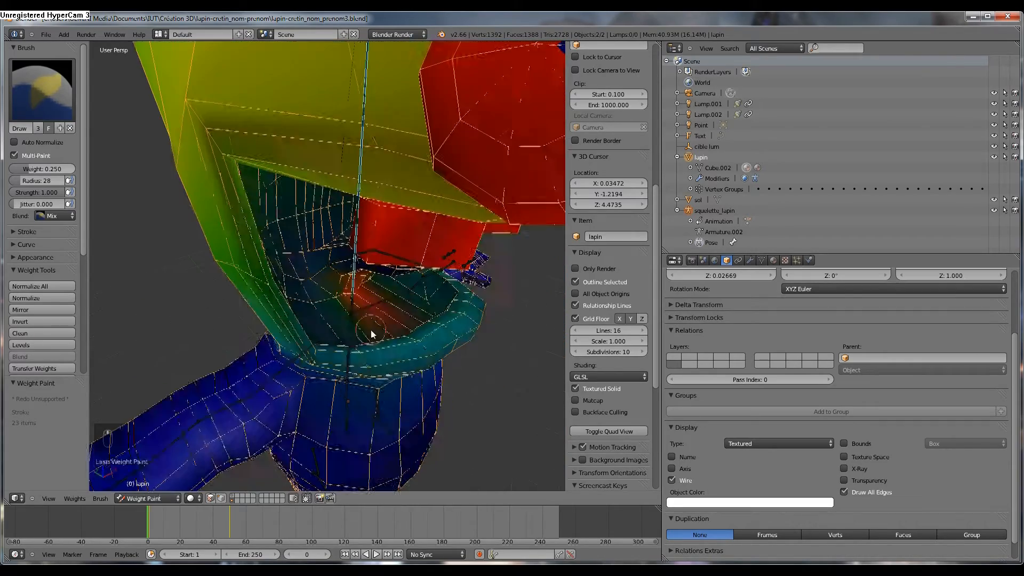
- Move the timeline to frame 27 and paint weight 0.500 inside the back of the mouth for the head bone
left_click_drag(151, 525, 191, 526)
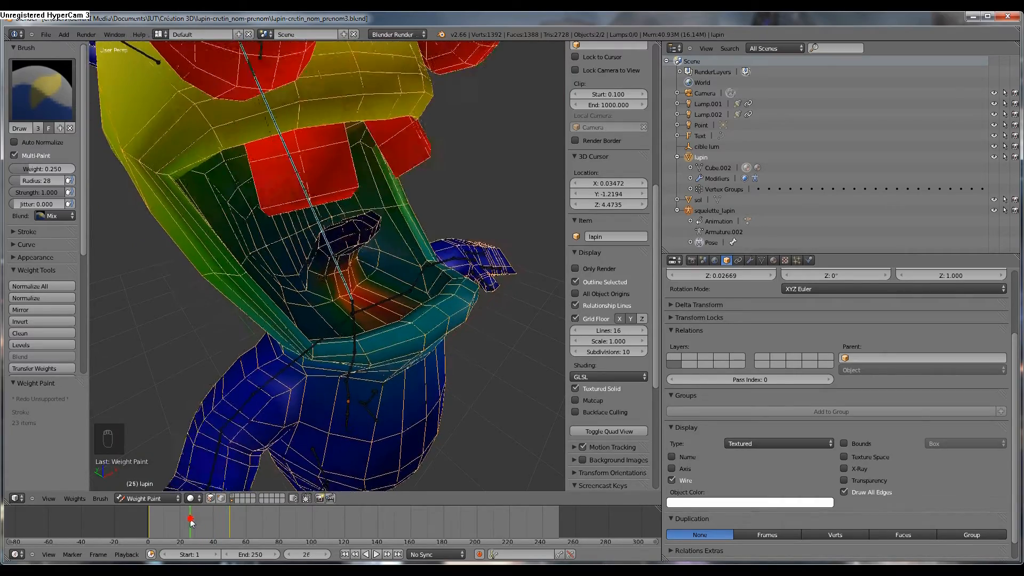
scroll(296, 289, "up", 6)
middle_click_drag(266, 263, 148, 211)
left_click(51, 170)
type("0.5")
left_click(358, 216)
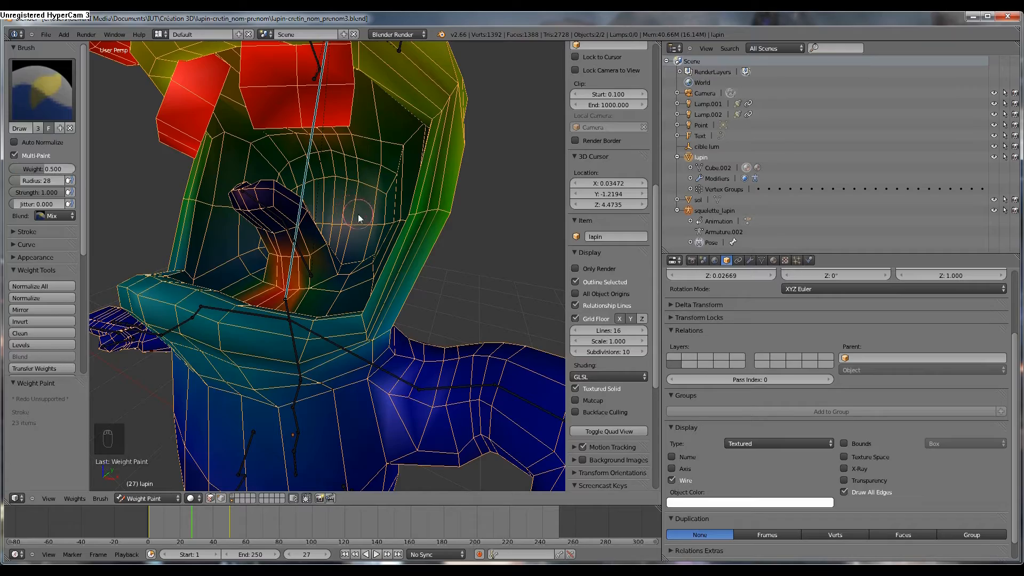
middle_click_drag(358, 218, 371, 228)
mouse_move(374, 224)
left_mouse_down()
mouse_move(272, 205)
mouse_move(286, 203)
left_mouse_up()
mouse_move(286, 203)
middle_mouse_down()
mouse_move(214, 200)
mouse_move(103, 114)
mouse_move(299, 272)
mouse_move(441, 341)
middle_mouse_up()
middle_click_drag(453, 370, 373, 234)
left_click_drag(374, 230, 297, 203)
mouse_move(326, 224)
middle_mouse_down()
mouse_move(151, 140)
mouse_move(192, 121)
mouse_move(224, 142)
mouse_move(246, 266)
mouse_move(504, 306)
mouse_move(422, 219)
mouse_move(327, 244)
mouse_move(230, 216)
mouse_move(307, 204)
mouse_move(318, 238)
middle_mouse_up()
- Select the base bone of the rabbit's right ear and paint weight 0.000 over the crown of the head
right_click(218, 197)
scroll(307, 204, "up", 3)
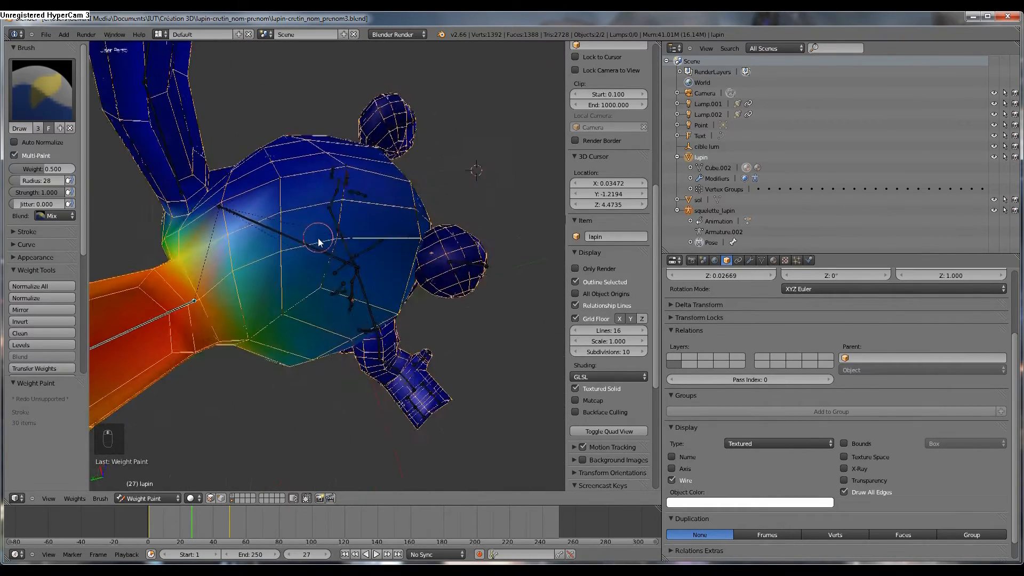
left_click(31, 170)
type("0")
key("Return")
mouse_move(282, 224)
left_mouse_down()
mouse_move(279, 257)
mouse_move(343, 240)
mouse_move(326, 306)
left_mouse_up()
left_click_drag(383, 324, 401, 299)
middle_click_drag(401, 298, 360, 284)
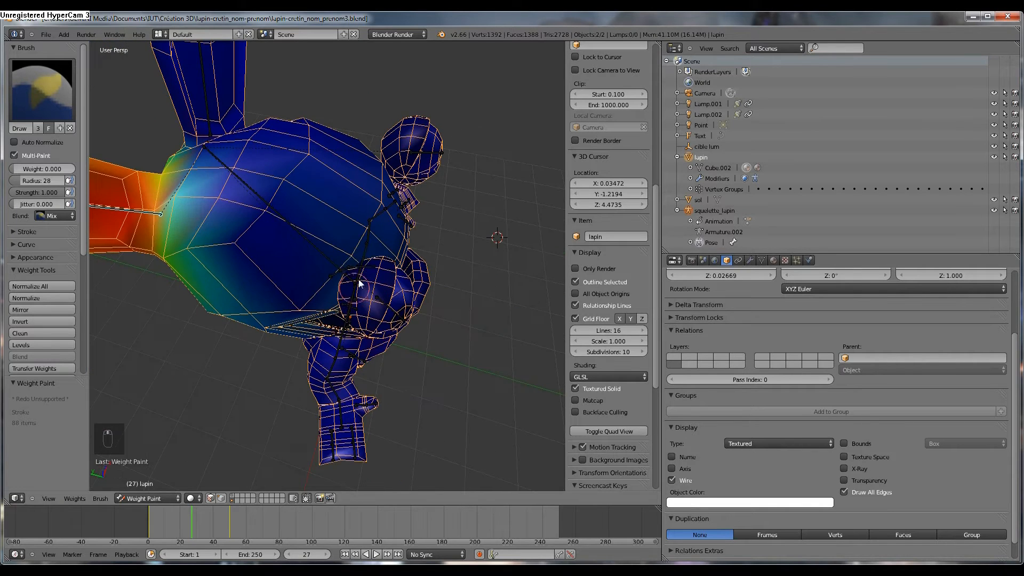
- Paint zero weight around the eyes, forehead and upper head to remove the right ear bone's influence
left_click(344, 250)
middle_click_drag(344, 251, 392, 125)
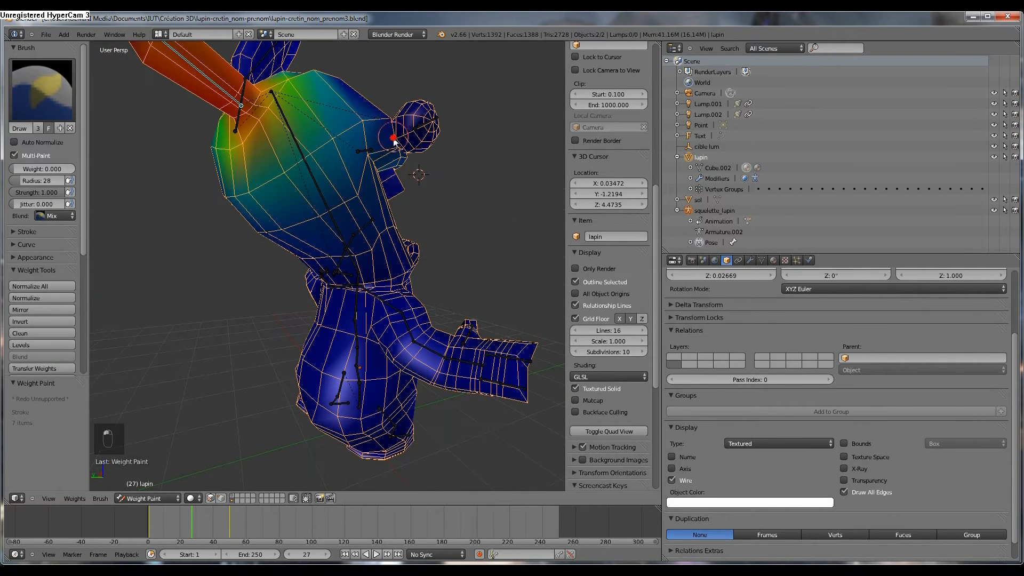
left_click_drag(363, 134, 400, 132)
middle_click_drag(401, 132, 283, 171)
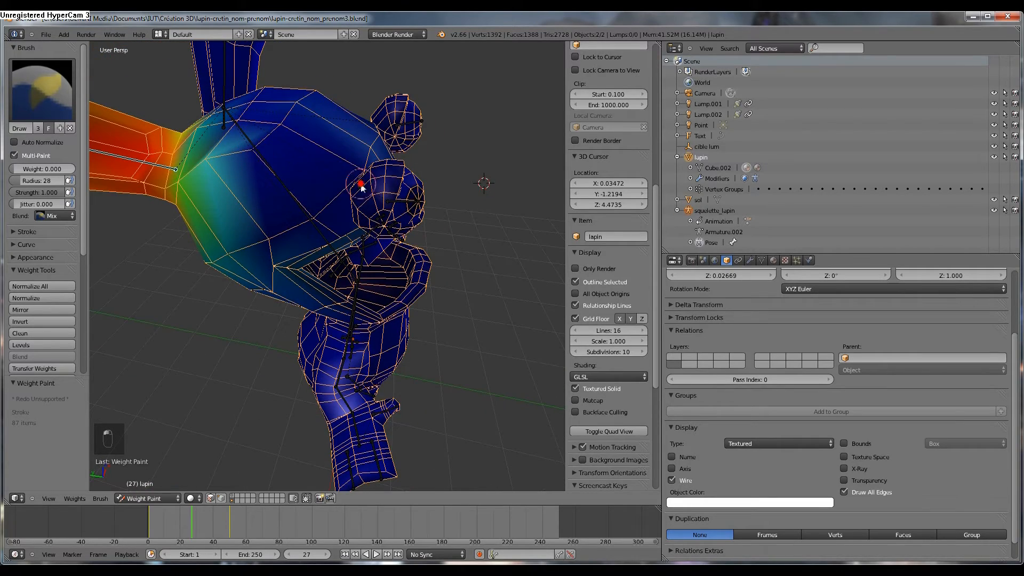
mouse_move(356, 172)
middle_mouse_down()
mouse_move(300, 210)
mouse_move(336, 263)
middle_mouse_up()
mouse_move(336, 263)
left_mouse_down()
mouse_move(334, 231)
mouse_move(257, 170)
mouse_move(222, 217)
left_mouse_up()
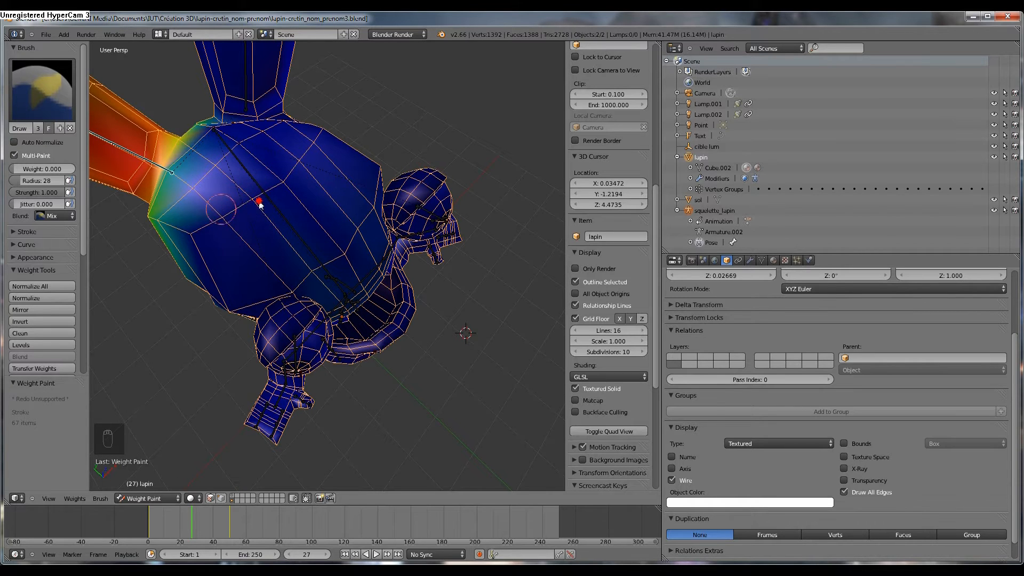
- Paint zero weight over the back and side of the head to remove the right ear bone's remaining influence
mouse_move(288, 185)
middle_mouse_down()
mouse_move(270, 215)
mouse_move(395, 177)
mouse_move(201, 194)
mouse_move(261, 240)
mouse_move(343, 129)
mouse_move(354, 194)
middle_mouse_up()
left_click_drag(389, 201, 410, 205)
left_click_drag(345, 199, 309, 199)
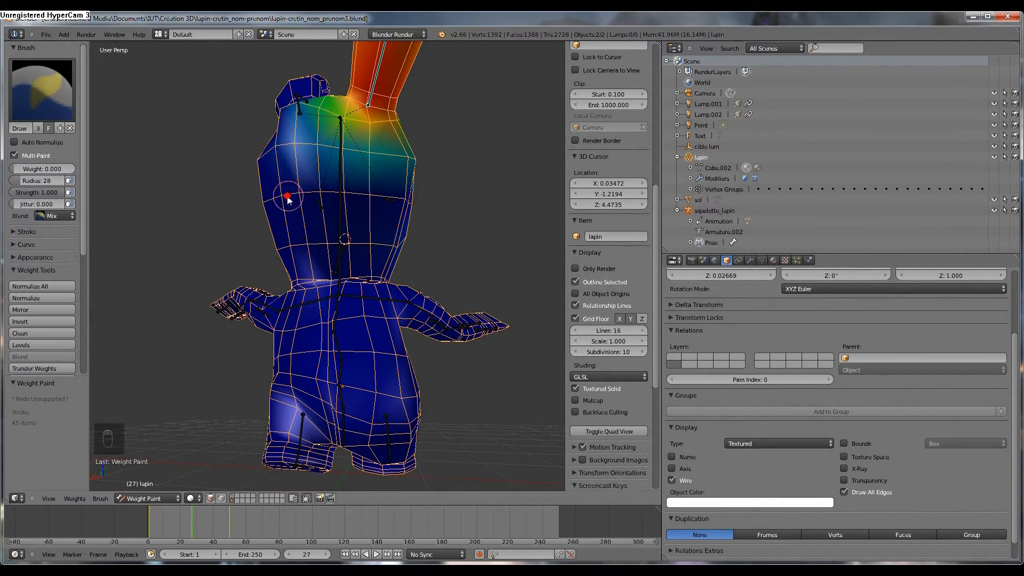
left_click_drag(243, 214, 241, 215)
mouse_move(241, 215)
middle_mouse_down()
mouse_move(222, 217)
mouse_move(270, 228)
mouse_move(286, 209)
middle_mouse_up()
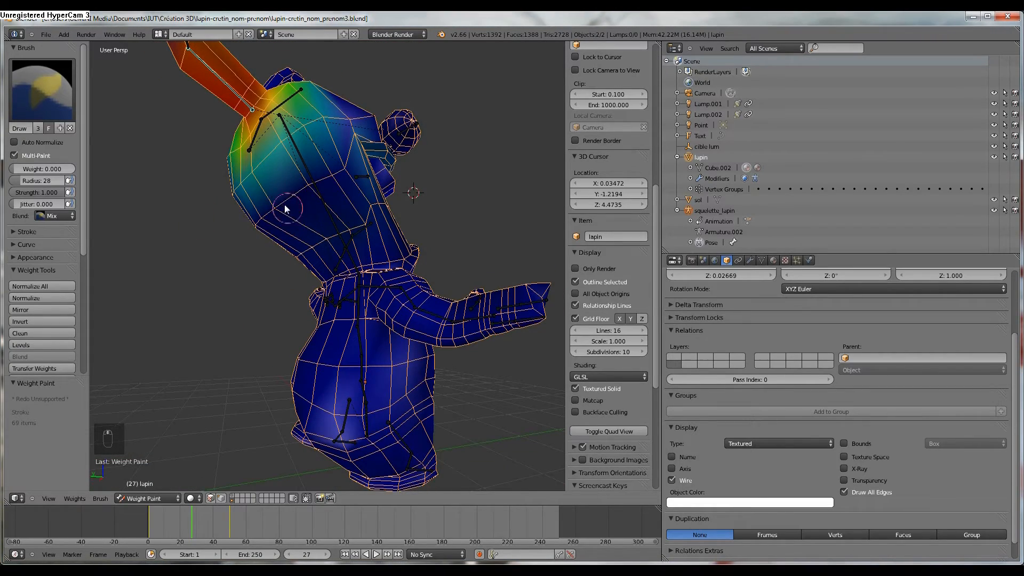
left_click_drag(366, 163, 344, 186)
middle_click_drag(344, 187, 239, 215)
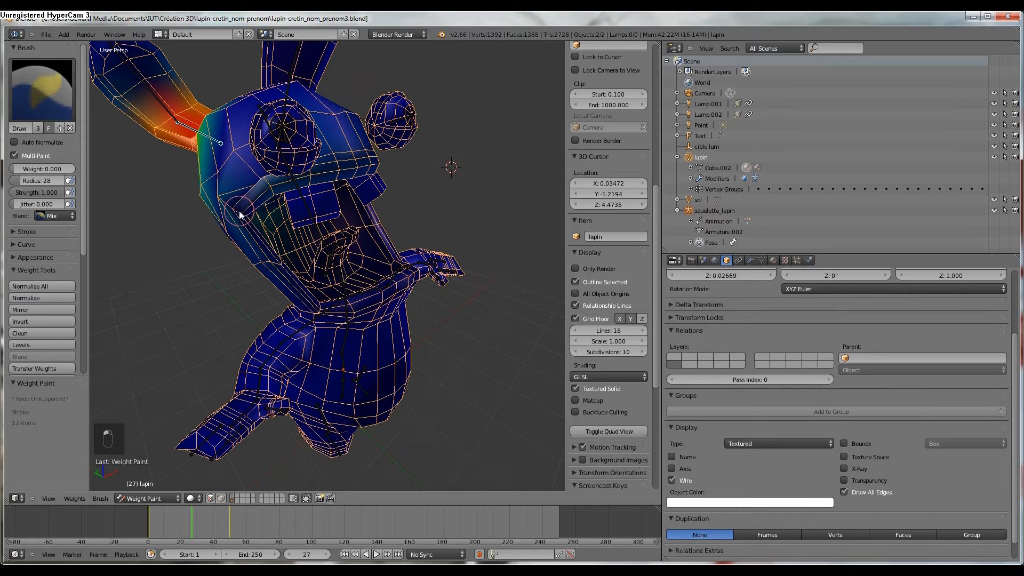
left_click_drag(228, 202, 244, 209)
- Select the base bone of the rabbit's left ear and paint zero weight over the crown and sides of the head
mouse_move(244, 209)
middle_mouse_down()
mouse_move(288, 193)
mouse_move(402, 236)
mouse_move(411, 137)
mouse_move(396, 157)
mouse_move(393, 143)
mouse_move(425, 148)
middle_mouse_up()
right_click(384, 124, "ctrl")
mouse_move(304, 161)
left_mouse_down()
mouse_move(323, 155)
mouse_move(384, 201)
mouse_move(438, 222)
left_mouse_up()
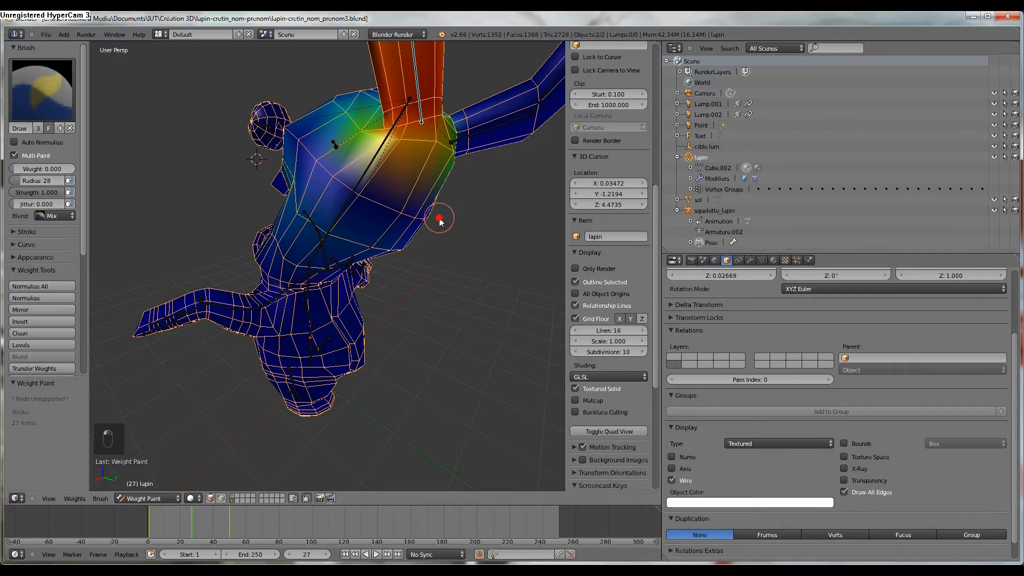
mouse_move(377, 217)
middle_mouse_down()
mouse_move(277, 186)
mouse_move(384, 199)
mouse_move(418, 231)
mouse_move(405, 236)
middle_mouse_up()
left_click_drag(368, 148, 328, 98)
left_click_drag(366, 142, 368, 144)
middle_click_drag(368, 144, 380, 213)
mouse_move(302, 181)
middle_mouse_down()
mouse_move(315, 142)
mouse_move(278, 177)
middle_mouse_up()
mouse_move(273, 198)
left_mouse_down()
mouse_move(370, 214)
mouse_move(350, 233)
left_mouse_up()
middle_click_drag(349, 232, 469, 233)
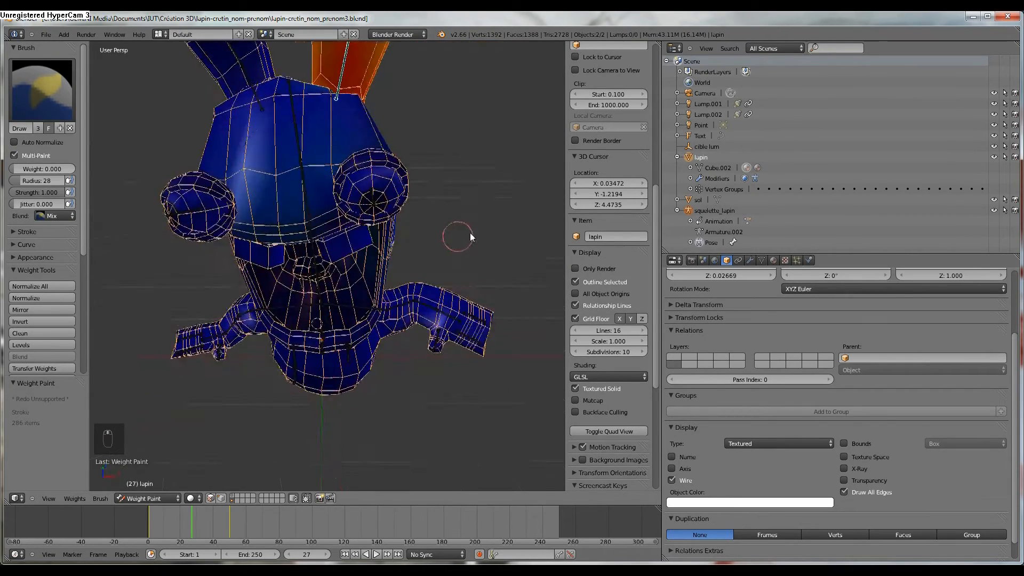
- Select the lower bone of the rabbit's right ear and paint zero weight over the forehead and face
middle_click_drag(320, 224, 291, 163)
middle_click_drag(375, 189, 291, 186)
right_click(217, 113)
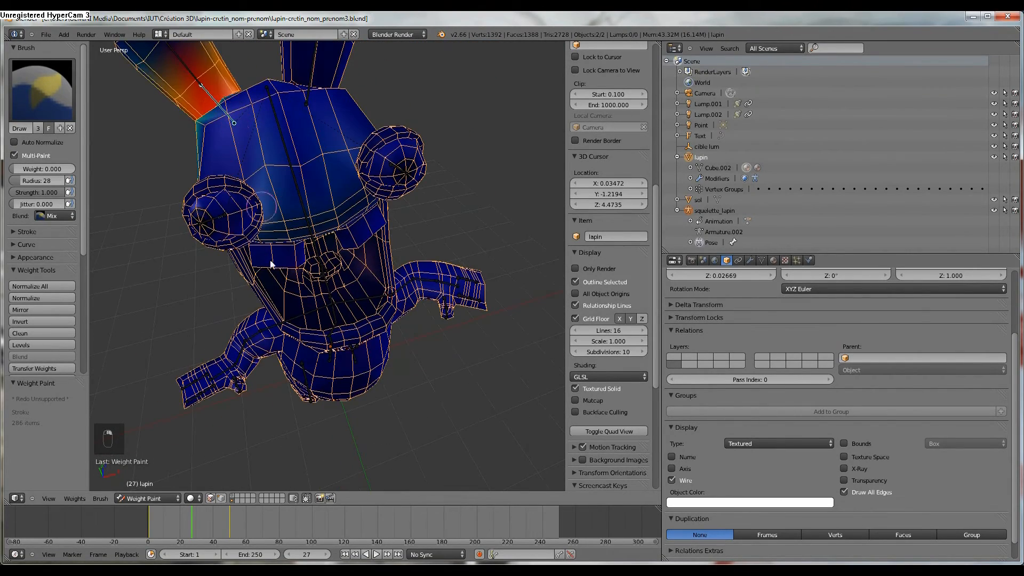
mouse_move(251, 260)
left_mouse_down()
mouse_move(240, 250)
mouse_move(251, 237)
left_mouse_up()
mouse_move(251, 237)
middle_mouse_down()
mouse_move(297, 206)
mouse_move(288, 207)
middle_mouse_up()
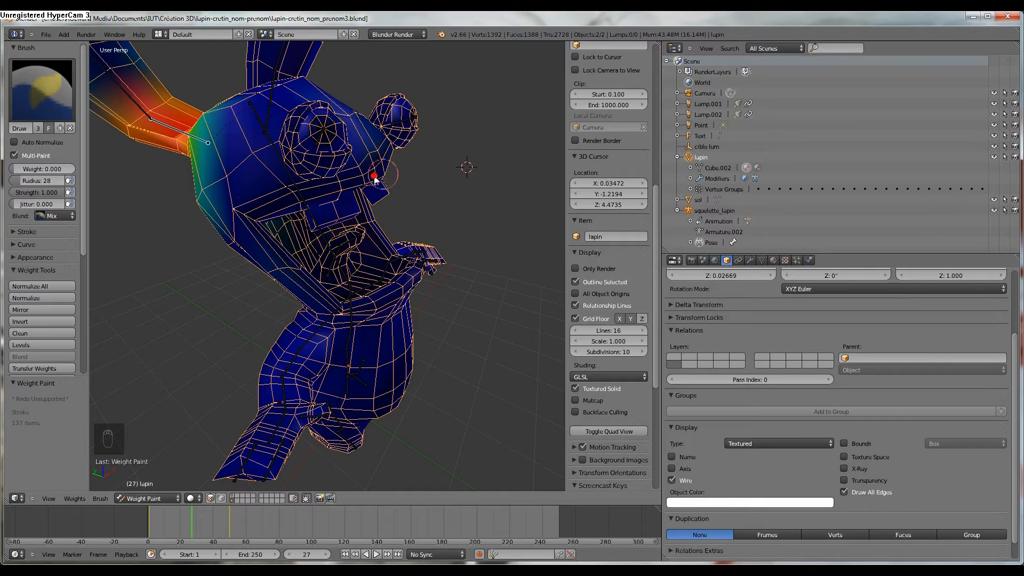
middle_click_drag(383, 170, 341, 176)
left_click_drag(342, 176, 339, 179)
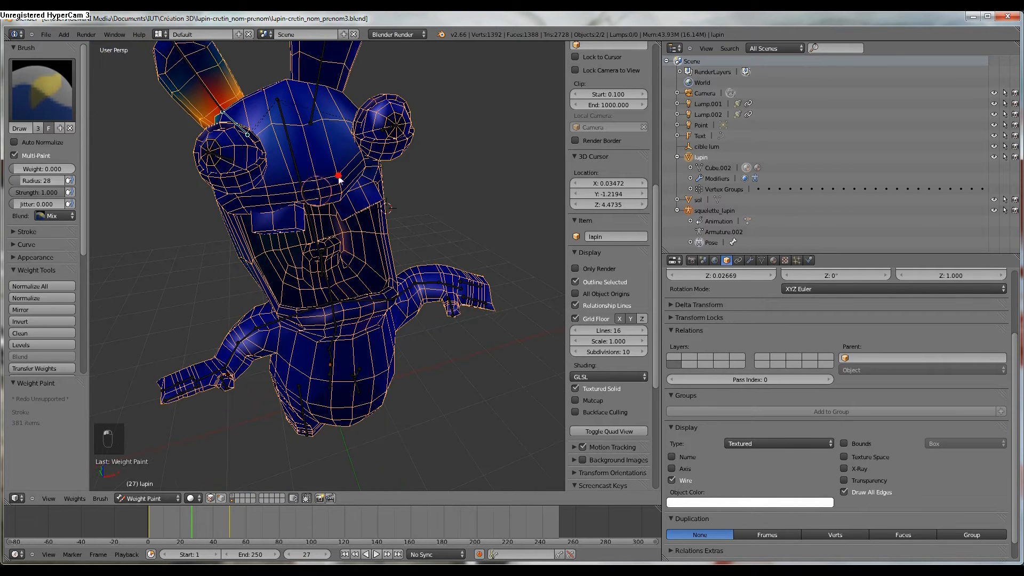
- Select the lower bone of the rabbit's left ear and paint zero weight over the face, teeth and mouth area
right_click(323, 109)
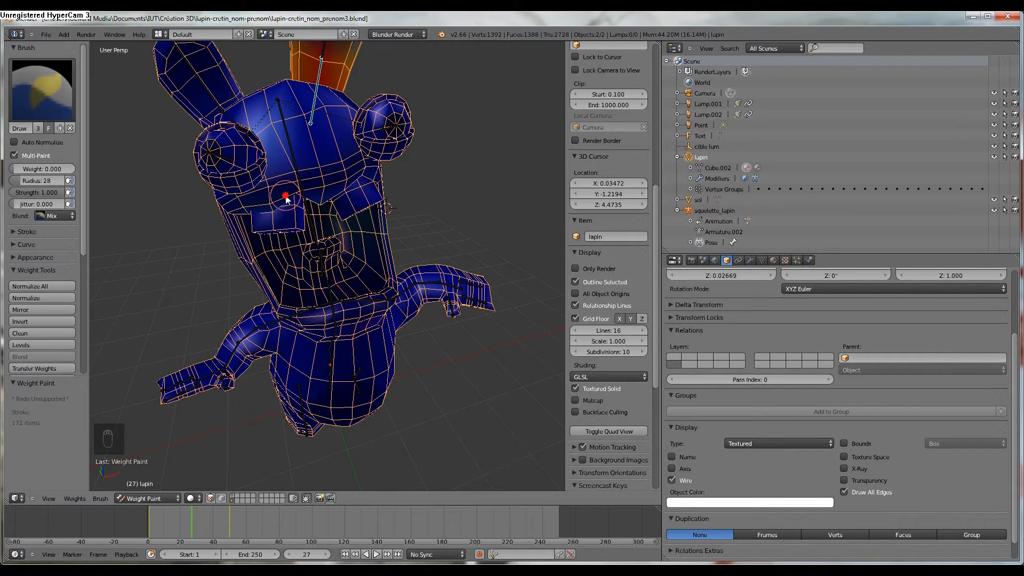
left_click_drag(244, 207, 272, 196)
middle_click_drag(272, 196, 305, 171)
left_click_drag(277, 183, 279, 182)
middle_click_drag(280, 182, 373, 143)
mouse_move(311, 162)
left_mouse_down()
mouse_move(360, 155)
mouse_move(353, 164)
left_mouse_up()
mouse_move(353, 164)
middle_mouse_down()
mouse_move(210, 174)
mouse_move(354, 173)
middle_mouse_up()
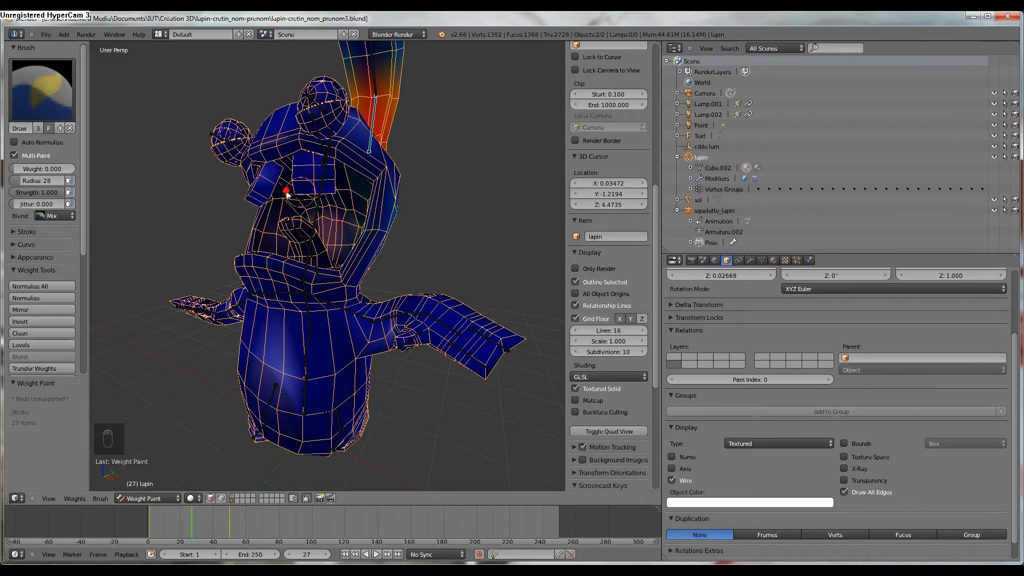
mouse_move(373, 213)
middle_mouse_down()
mouse_move(409, 225)
mouse_move(478, 217)
mouse_move(384, 209)
middle_mouse_up()
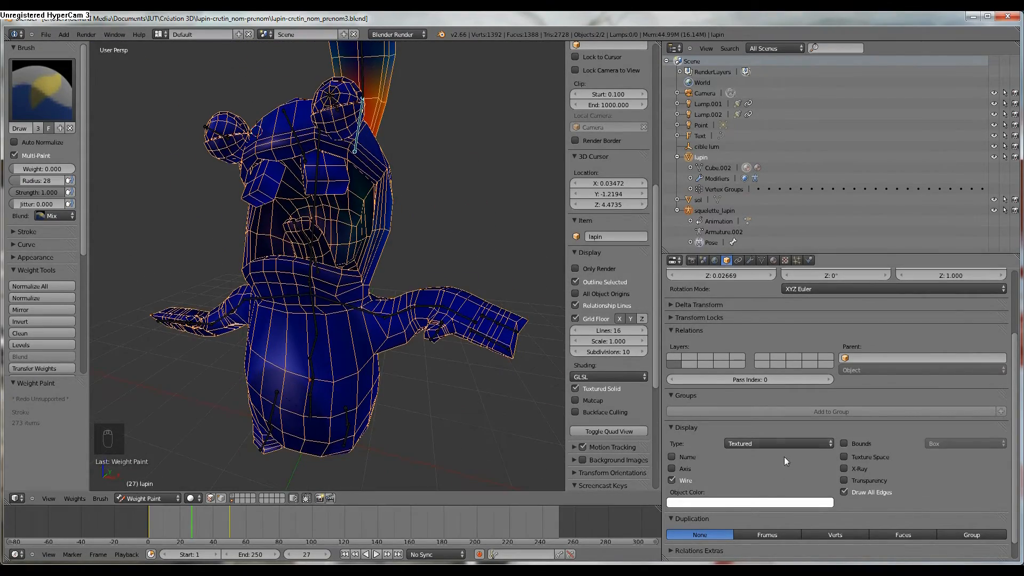
- Turn off Textured Solid shading and paint zero weight inside the mouth to clear the left ear bone's influence
left_click(576, 389)
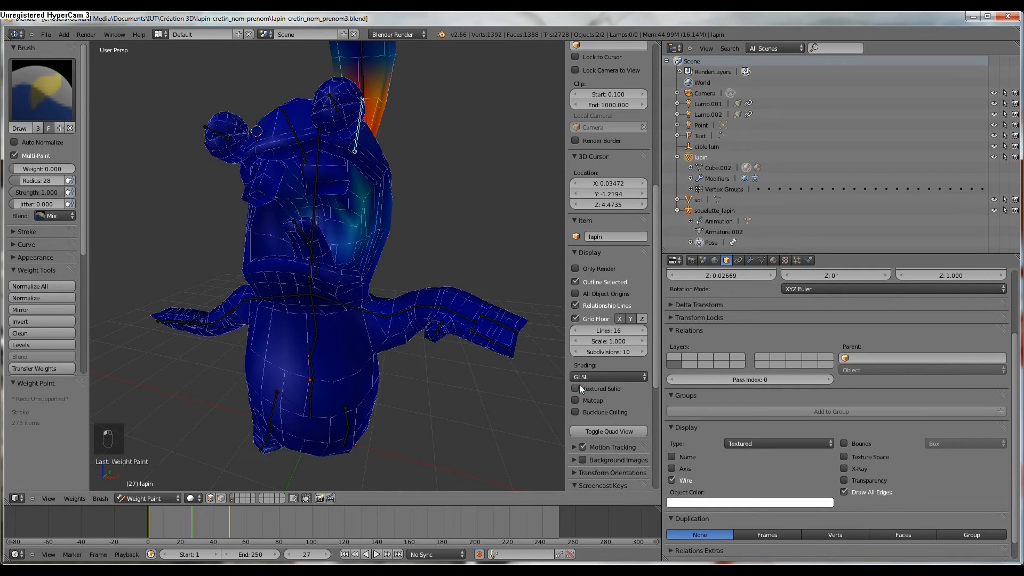
scroll(377, 327, "up", 2)
scroll(371, 299, "up", 4)
middle_click_drag(364, 279, 355, 268)
mouse_move(369, 209)
left_mouse_down()
mouse_move(331, 184)
mouse_move(363, 188)
left_mouse_up()
mouse_move(352, 239)
left_mouse_down()
mouse_move(363, 211)
mouse_move(305, 202)
left_mouse_up()
middle_click_drag(359, 197, 420, 184)
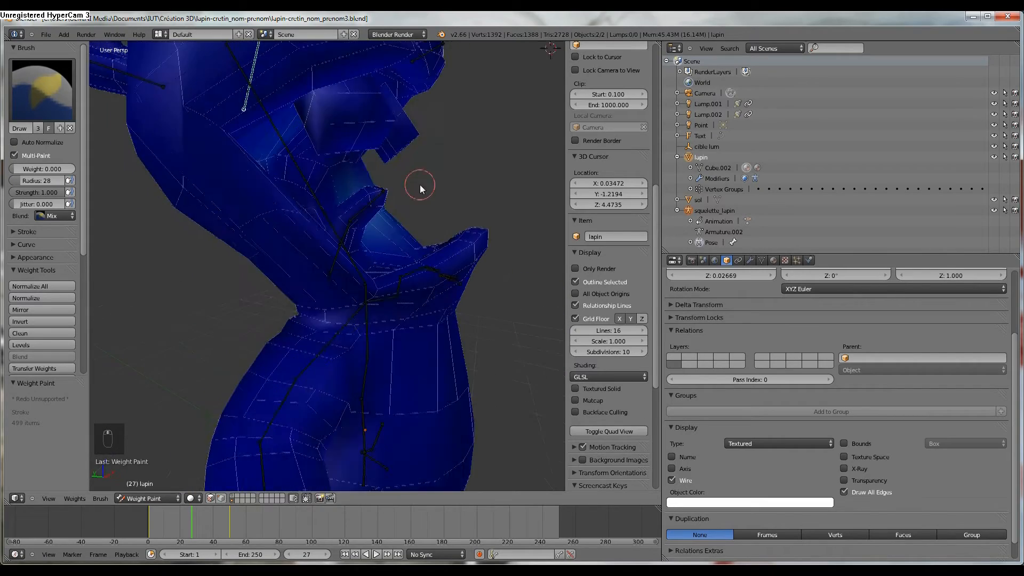
- Paint zero weight over the head and face for the upper bone of the rabbit's right ear
scroll(420, 185, "down", 4)
middle_click_drag(361, 233, 328, 241)
middle_click_drag(344, 207, 283, 117)
middle_click_drag(344, 148, 275, 197)
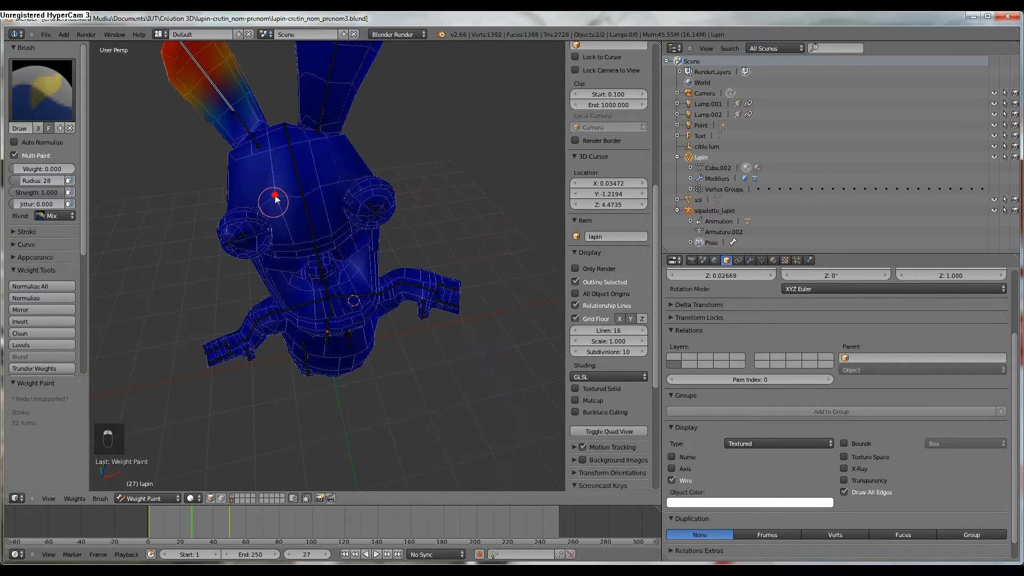
middle_click_drag(221, 218, 355, 188)
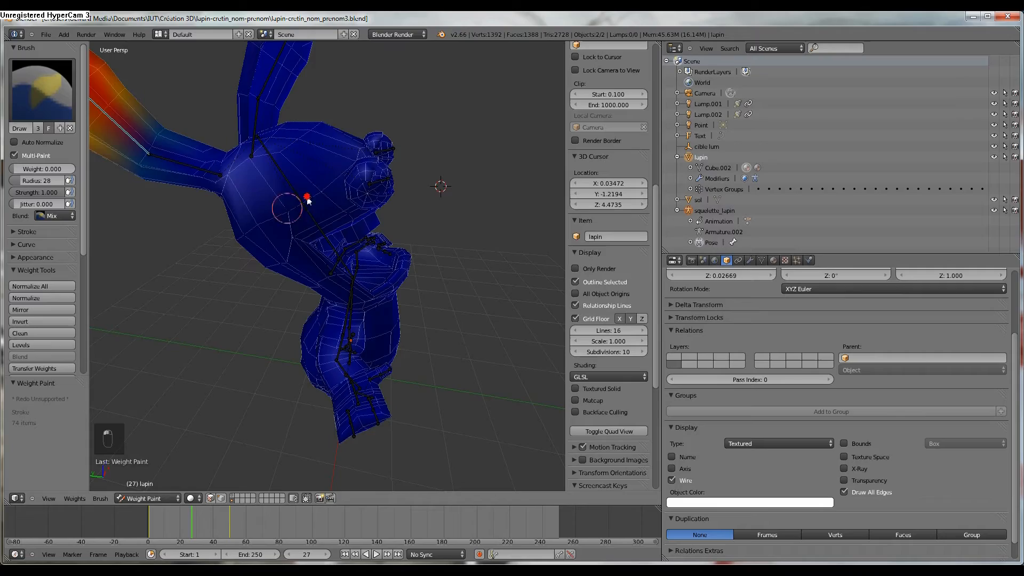
middle_click_drag(285, 257, 176, 398)
- Move the timeline to frame 72 and select the small bone at the back of the mouth
mouse_move(196, 520)
left_mouse_down()
mouse_move(239, 525)
mouse_move(194, 533)
mouse_move(265, 542)
left_mouse_up()
mouse_move(271, 375)
middle_mouse_down()
mouse_move(350, 334)
mouse_move(380, 305)
mouse_move(447, 283)
mouse_move(318, 361)
middle_mouse_up()
scroll(323, 320, "up", 3)
middle_click_drag(326, 294, 263, 297)
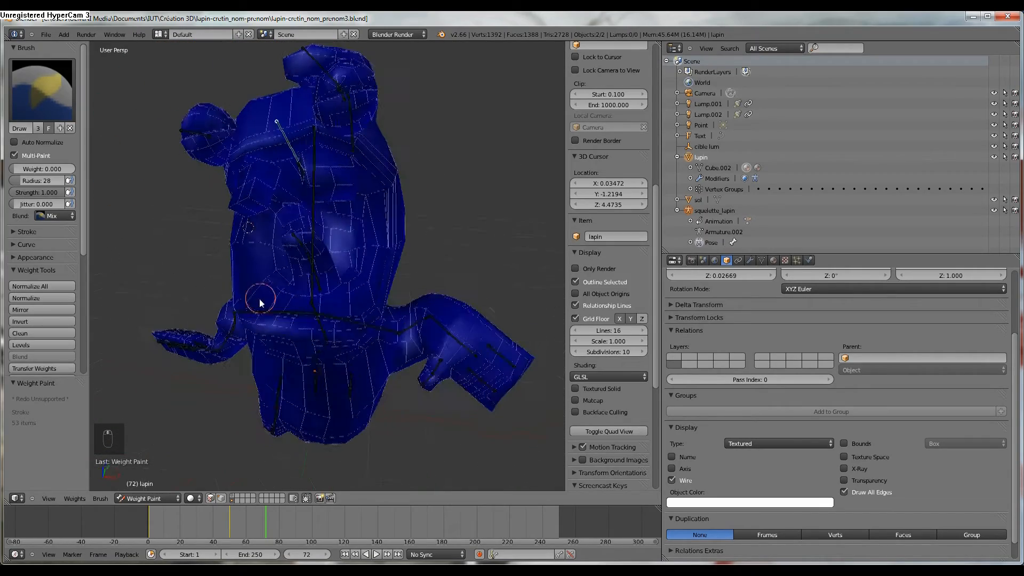
right_click(320, 217)
scroll(330, 275, "up", 3)
mouse_move(330, 275)
middle_mouse_down()
mouse_move(245, 290)
mouse_move(225, 306)
mouse_move(229, 320)
mouse_move(254, 289)
middle_mouse_up()
right_click(311, 273)
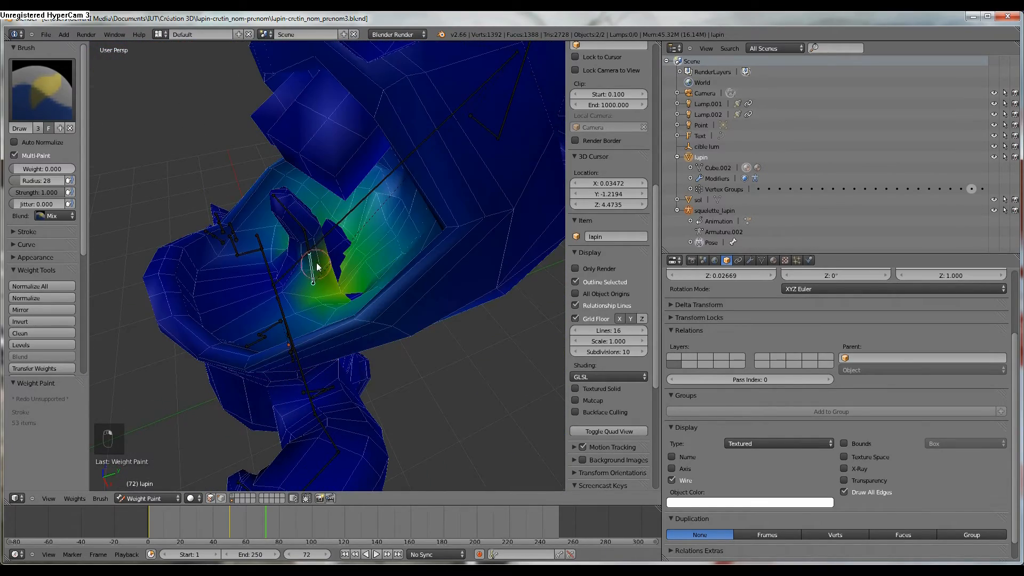
- Rotate the small bone at the back of the mouth about 45° around the global X axis
mouse_move(316, 264)
middle_mouse_down()
mouse_move(267, 270)
mouse_move(333, 281)
middle_mouse_up()
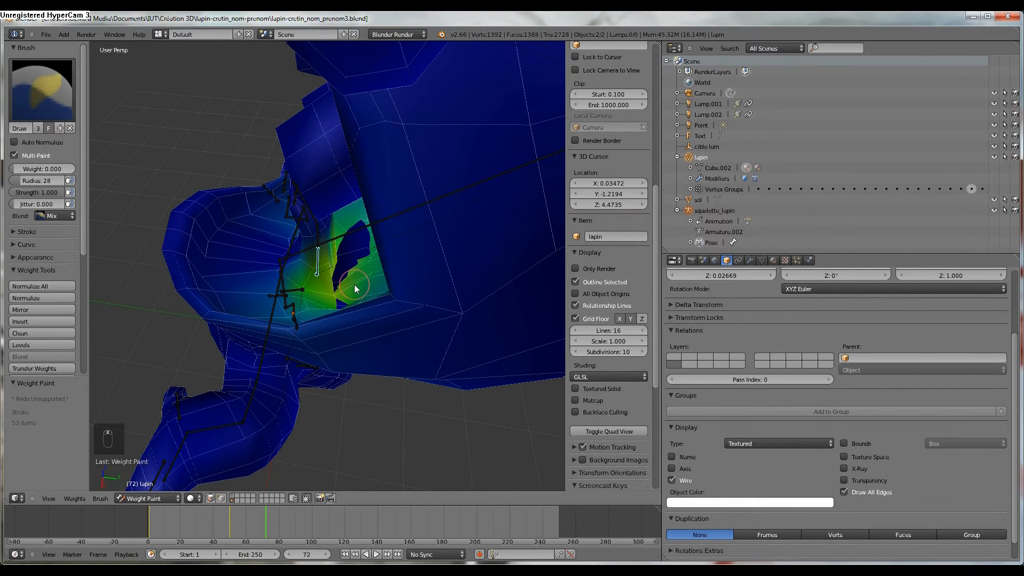
key("r")
key("x")
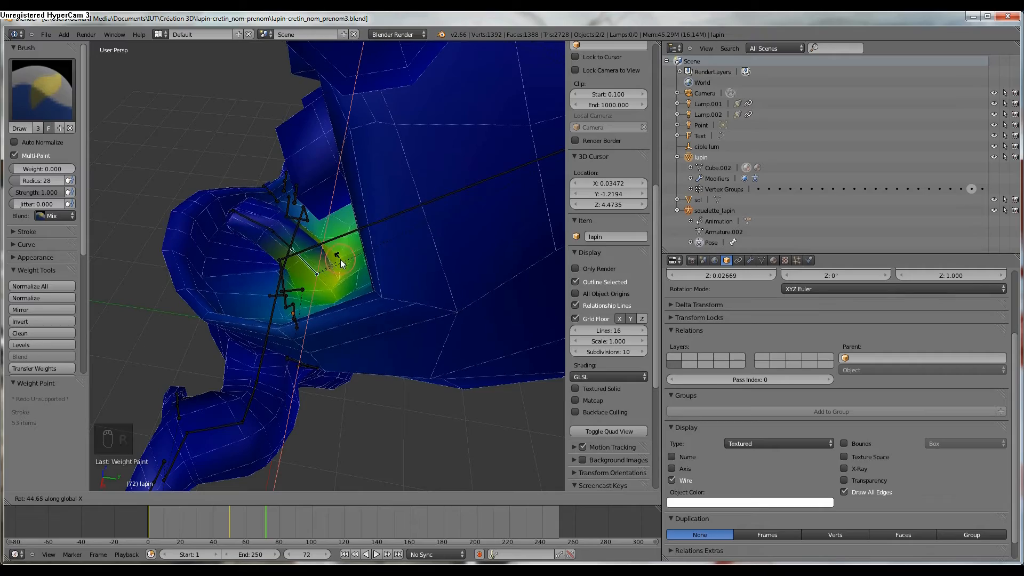
left_click(343, 258)
mouse_move(342, 258)
middle_mouse_down()
mouse_move(450, 243)
mouse_move(388, 270)
mouse_move(337, 260)
mouse_move(346, 267)
middle_mouse_up()
- Select the head bone and paint its weight at 0.5 over the back of the mouth beside the tongue
right_click(326, 218)
middle_click_drag(326, 218, 376, 256)
left_click_drag(380, 250, 360, 271)
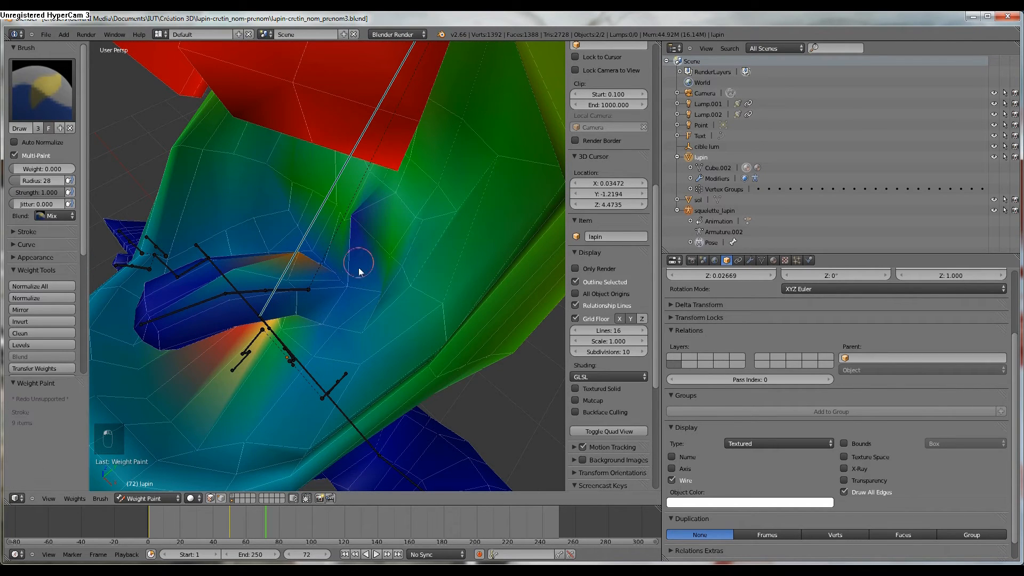
type("0.5")
key("Return")
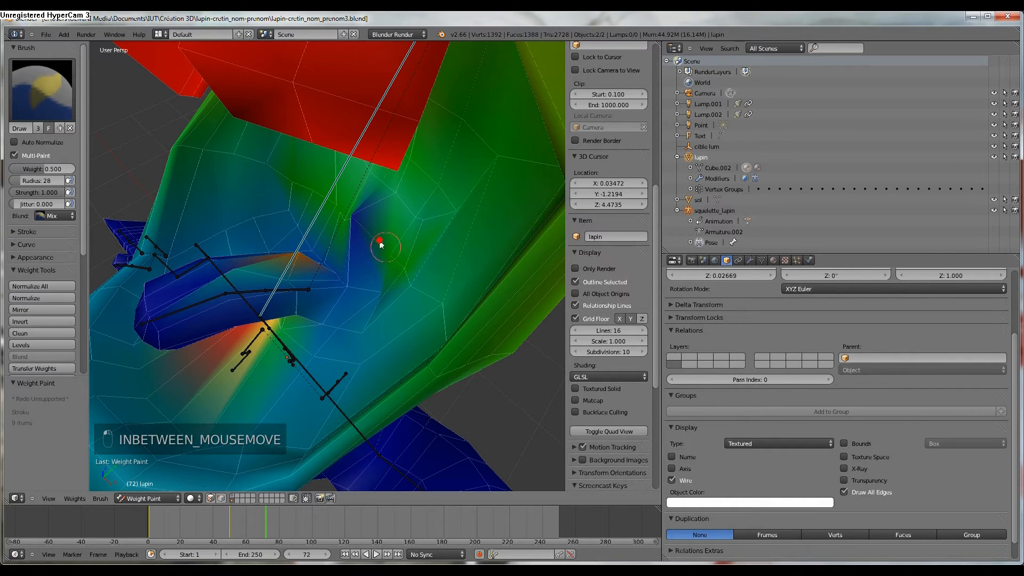
left_click_drag(380, 245, 353, 221)
mouse_move(381, 275)
left_mouse_down()
mouse_move(384, 291)
mouse_move(350, 286)
mouse_move(310, 248)
mouse_move(342, 256)
left_mouse_up()
mouse_move(342, 256)
middle_mouse_down()
mouse_move(286, 205)
mouse_move(237, 118)
mouse_move(348, 205)
mouse_move(418, 227)
mouse_move(597, 136)
mouse_move(524, 177)
middle_mouse_up()
left_click_drag(335, 313, 339, 315)
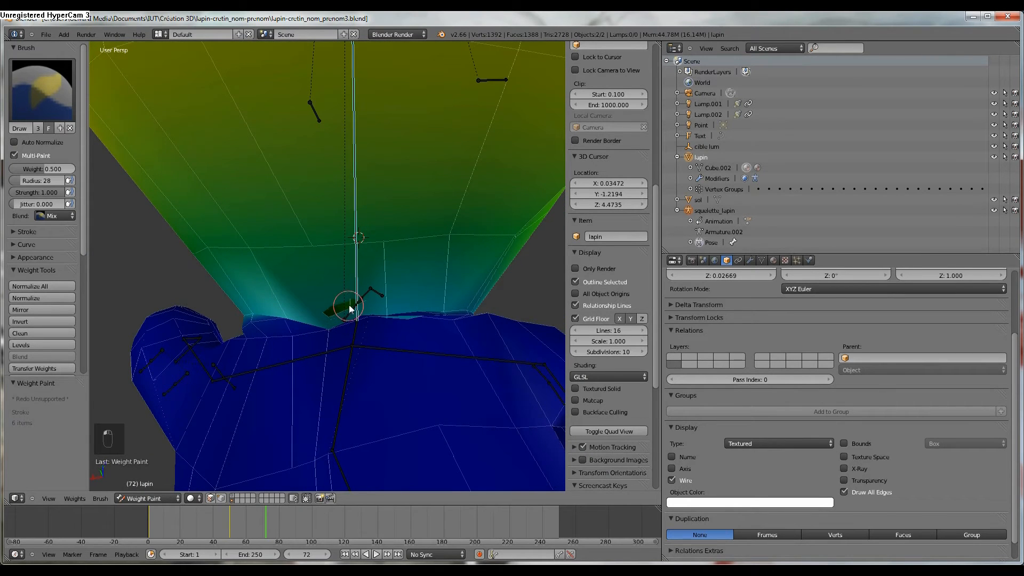
key("ctrl+z")
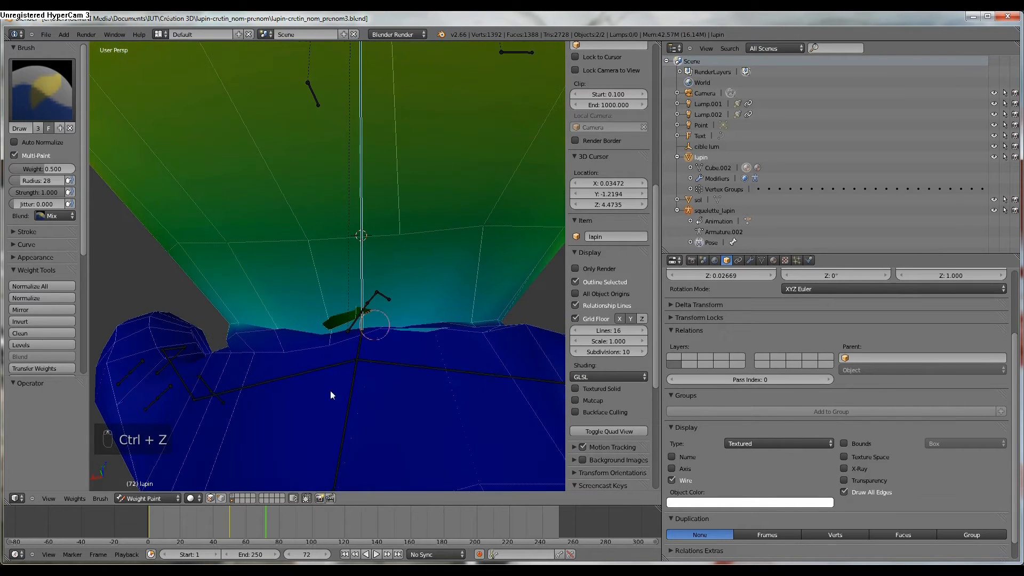
- Move the timeline to frame 20 and paint 0.5 head bone weight around the roof and back of the mouth
left_click_drag(171, 525, 181, 527)
mouse_move(360, 431)
middle_mouse_down()
mouse_move(460, 482)
mouse_move(381, 399)
mouse_move(360, 423)
mouse_move(368, 398)
middle_mouse_up()
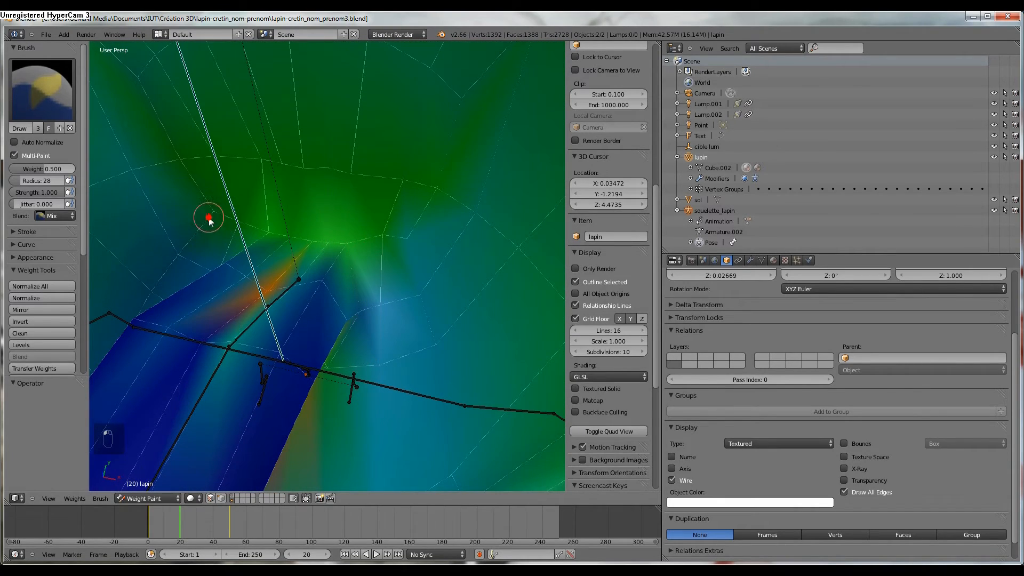
middle_click_drag(431, 239, 372, 158)
scroll(404, 216, "up", 4)
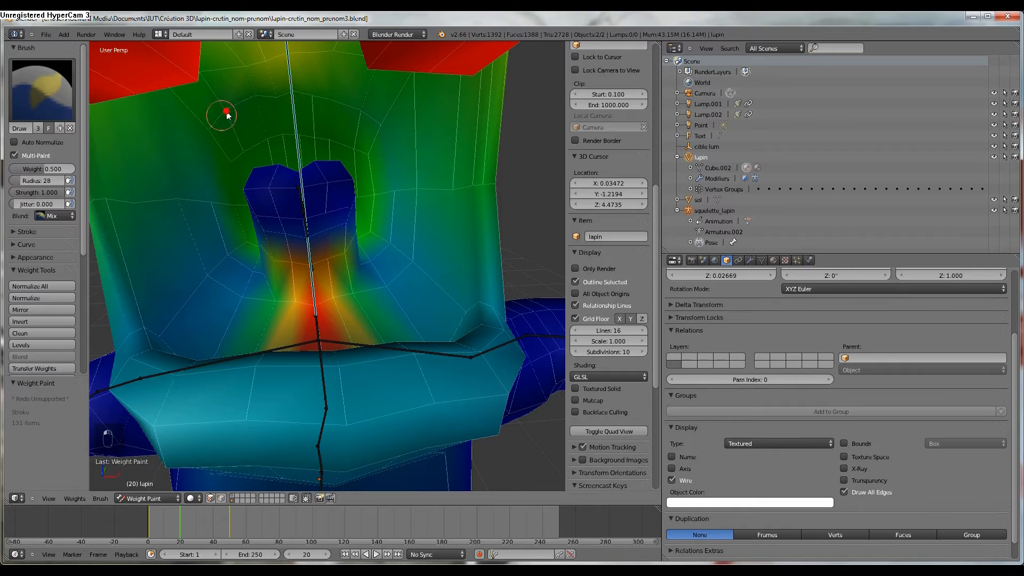
left_click_drag(385, 128, 387, 133)
- Compare the weight distribution of the small bone at the back of the mouth with that of the head bone
scroll(353, 228, "down", 5)
mouse_move(345, 259)
middle_mouse_down()
mouse_move(376, 260)
mouse_move(350, 258)
middle_mouse_up()
right_click(331, 268)
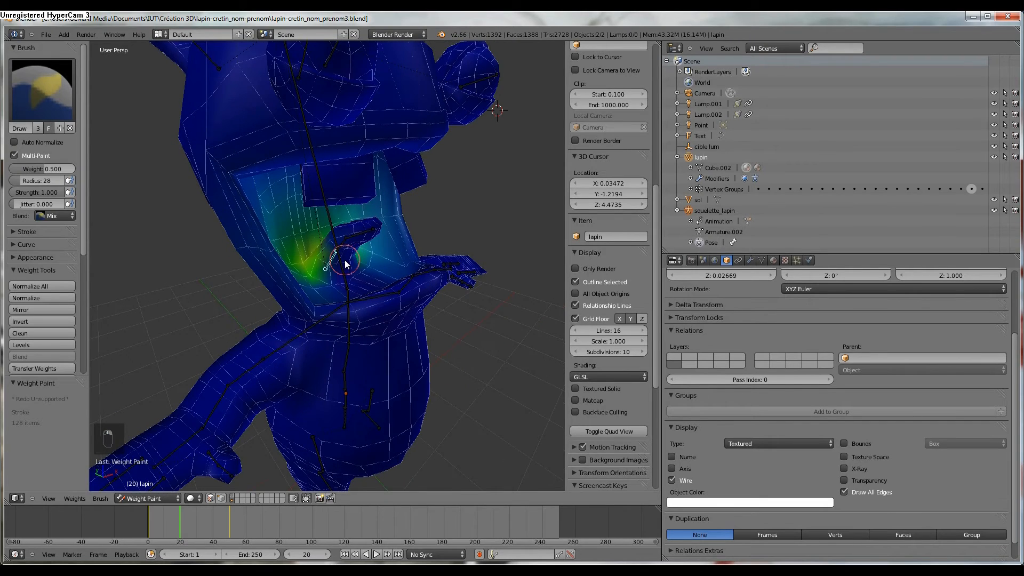
scroll(339, 265, "up", 2)
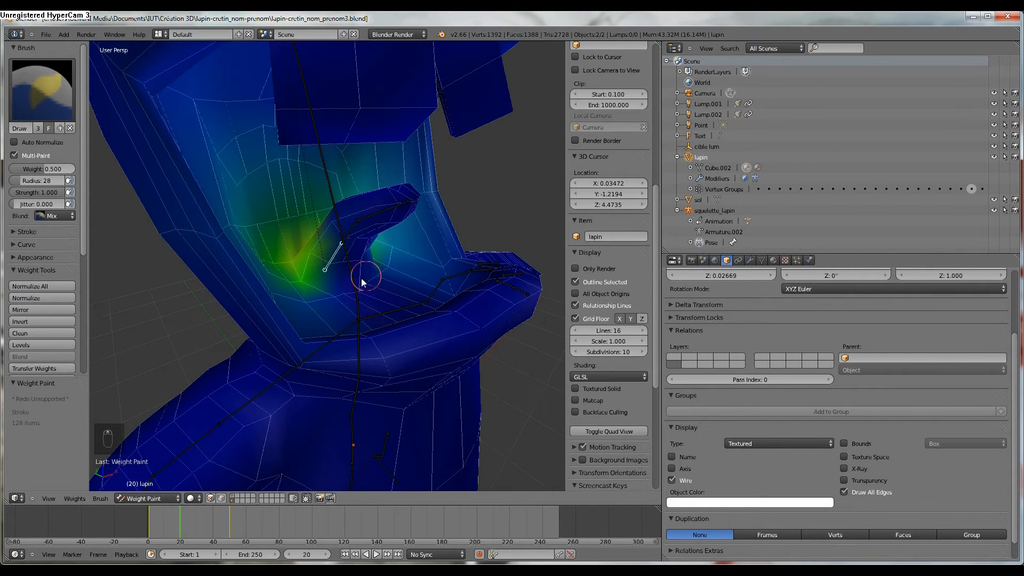
right_click(348, 277)
scroll(355, 284, "up", 1)
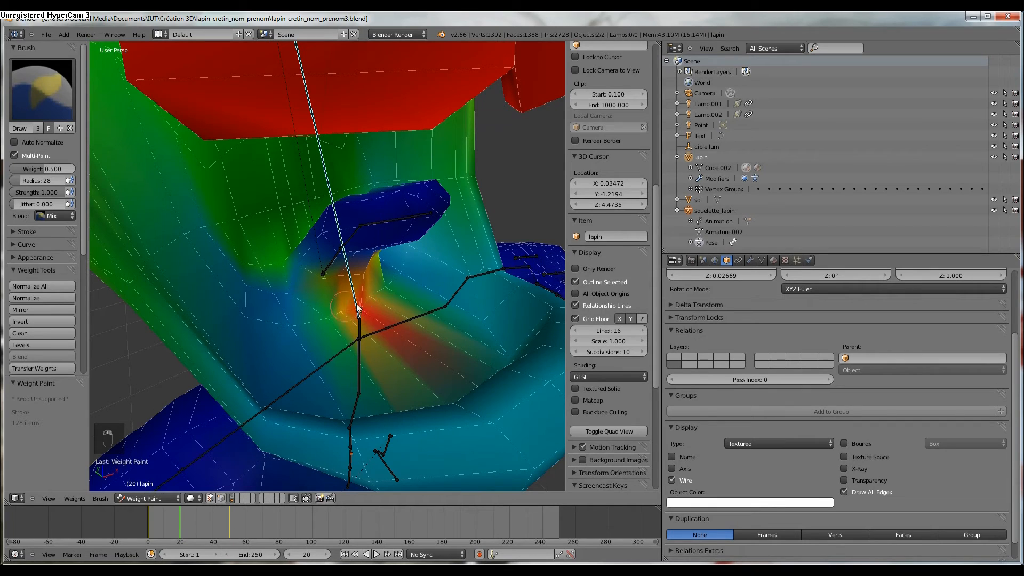
mouse_move(394, 325)
middle_mouse_down()
mouse_move(407, 373)
mouse_move(376, 343)
middle_mouse_up()
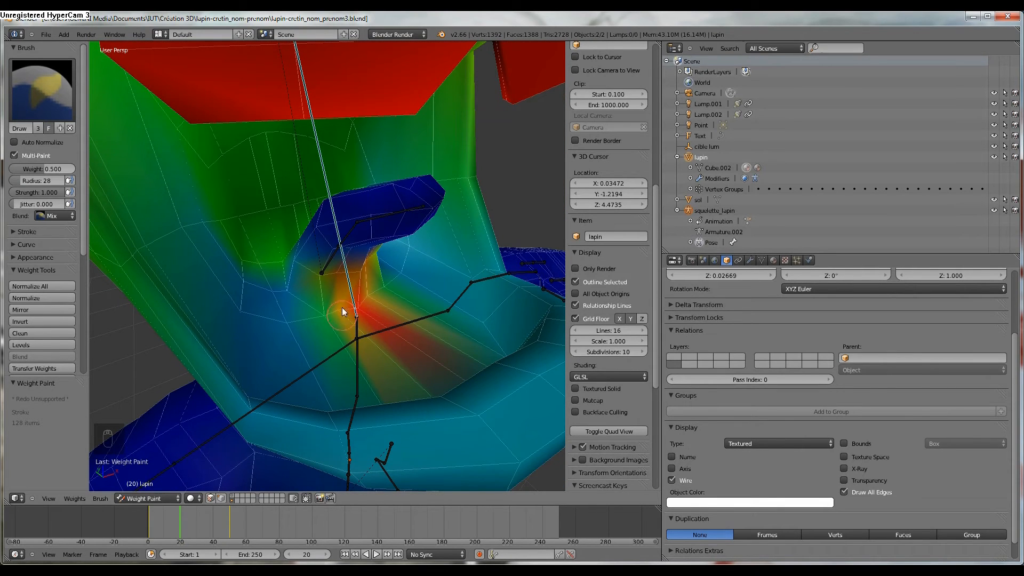
right_click(332, 265)
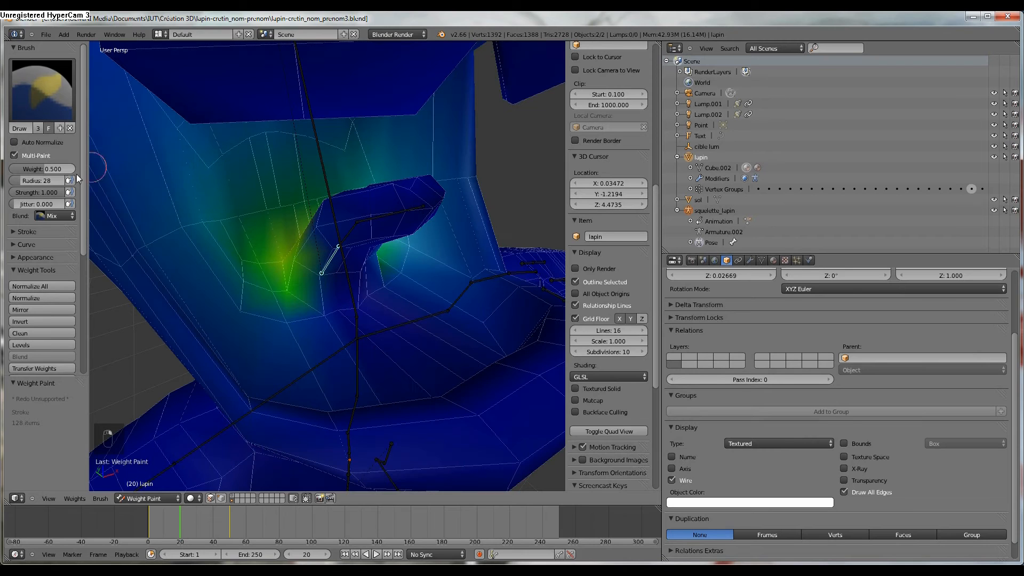
- Paint the head bone's influence at the base of the tongue with weight 0, and then with weight 0.25
right_click(346, 268)
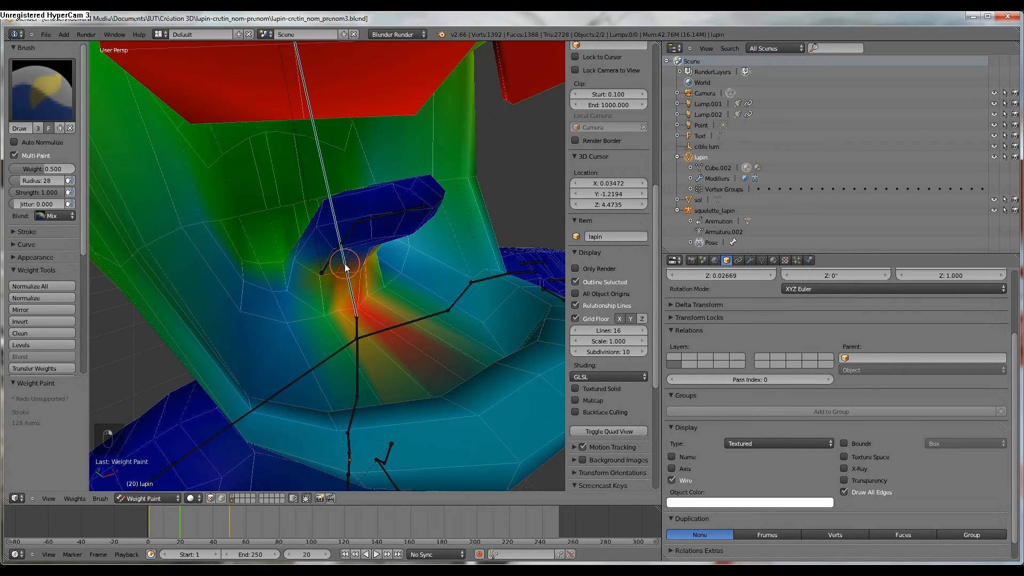
mouse_move(344, 317)
left_mouse_down()
mouse_move(350, 304)
mouse_move(381, 295)
left_mouse_up()
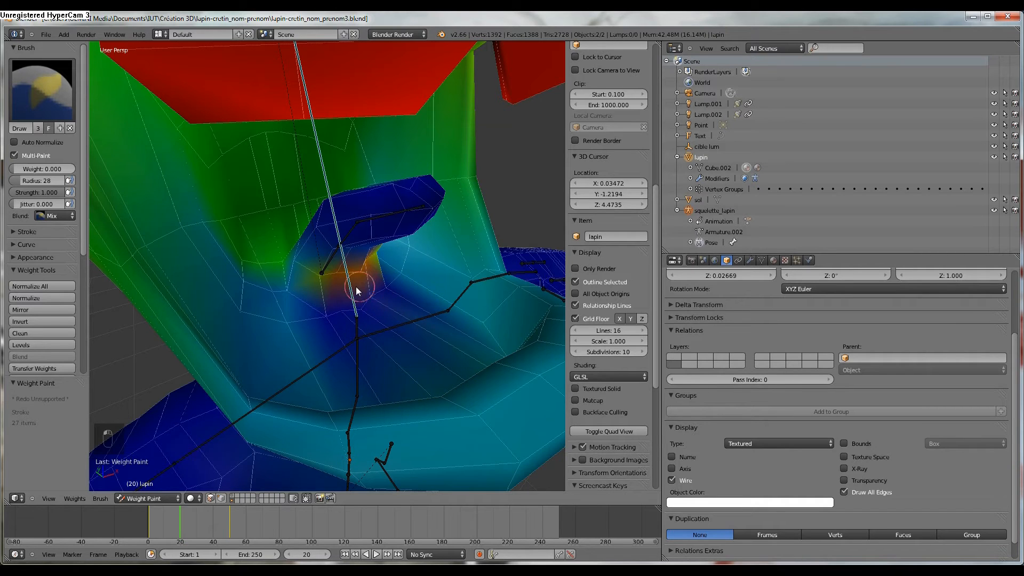
middle_click_drag(360, 292, 366, 311)
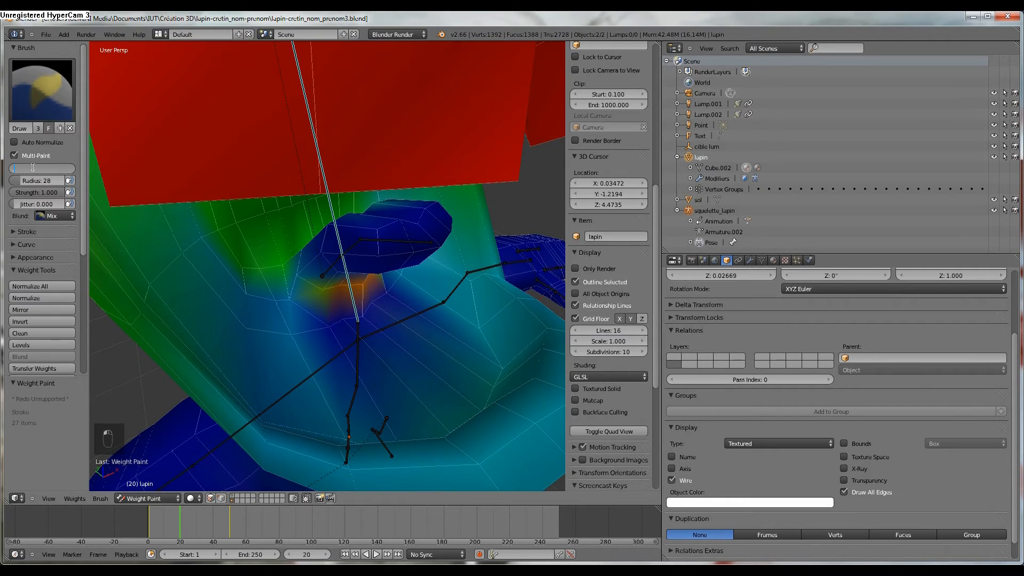
key("Return")
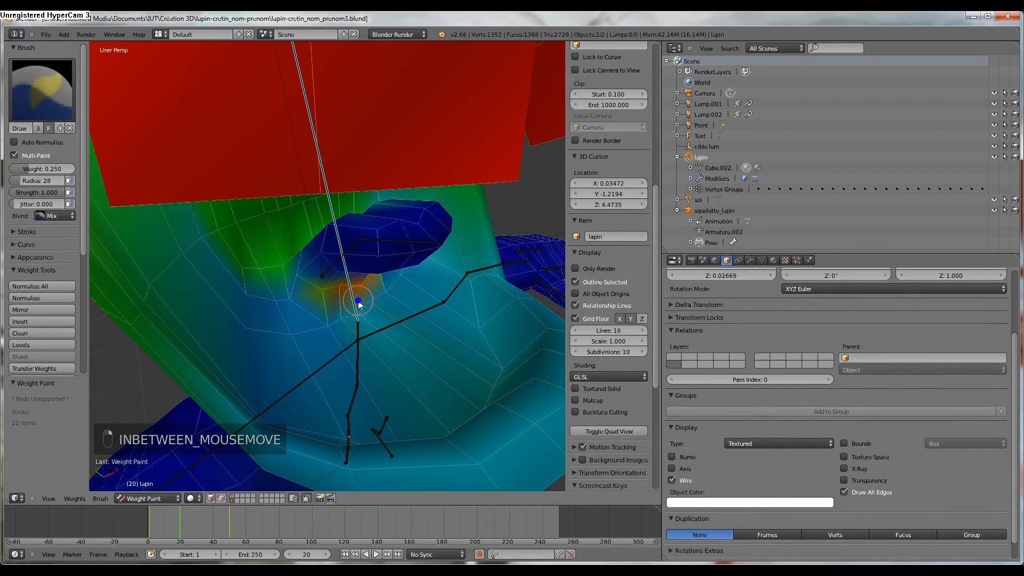
- Select the small bone at the back of the mouth and paint its weight at 0.25 below the tongue's base
right_click(329, 267)
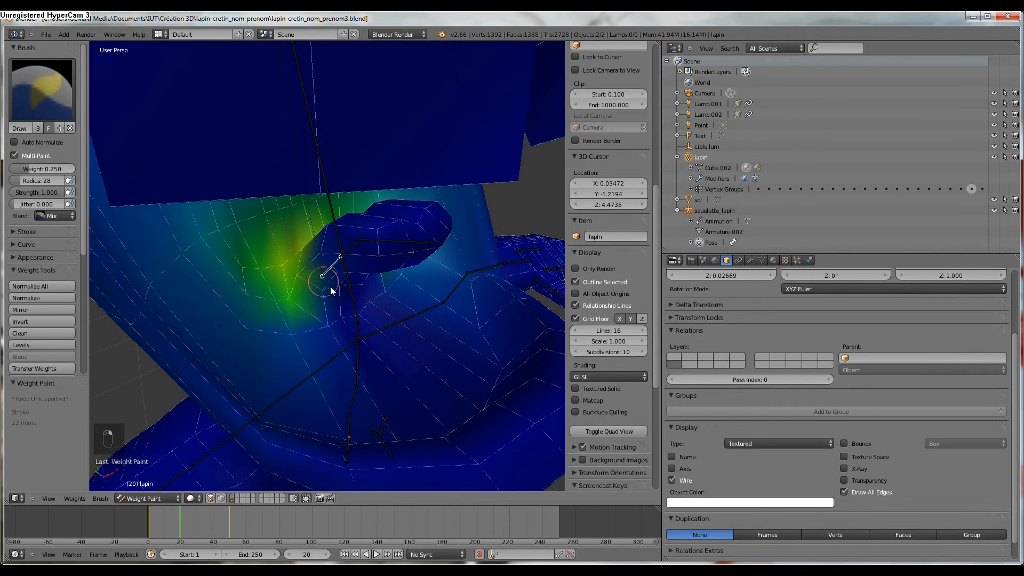
mouse_move(339, 320)
left_mouse_down()
mouse_move(386, 297)
mouse_move(327, 324)
left_mouse_up()
middle_click_drag(337, 314, 323, 260)
scroll(378, 250, "down", 10)
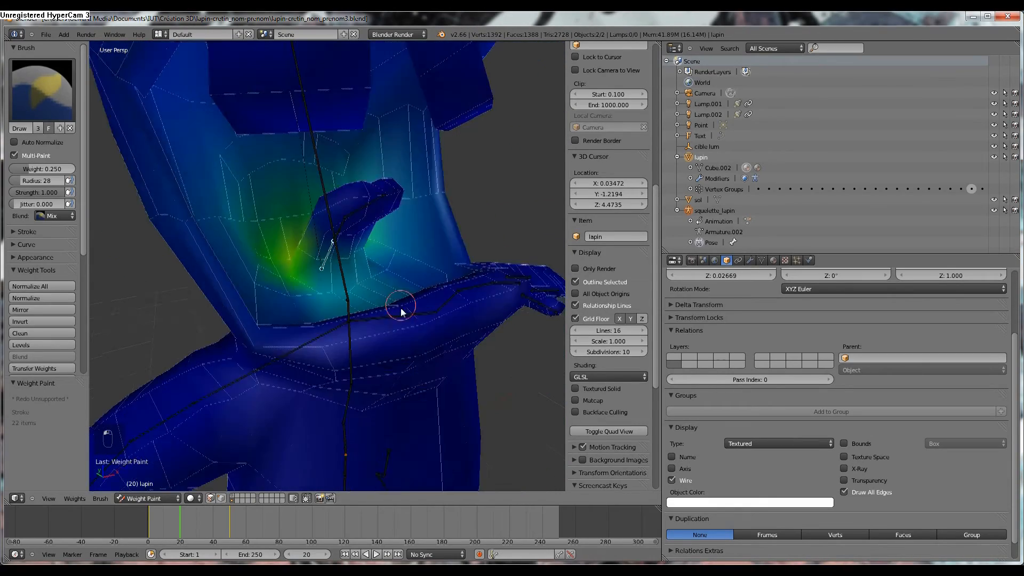
- Move the timeline to frame 60 and examine the head bone's deformation at the back of the neck
middle_click_drag(359, 331, 230, 438)
left_click_drag(177, 524, 246, 526)
scroll(444, 397, "up", 3)
middle_click_drag(420, 397, 416, 280, "shift")
middle_click_drag(416, 280, 466, 287)
middle_click_drag(370, 201, 326, 175)
middle_click_drag(338, 134, 154, 116)
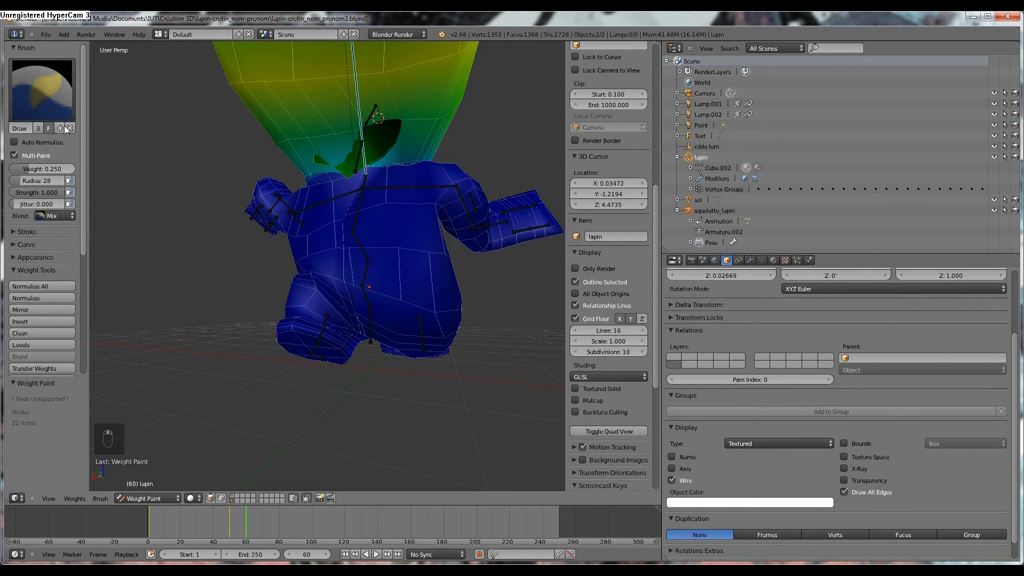
- Paint head bone weight 1.000 on the mouth geometry protruding behind the neck and undo the last stroke
scroll(338, 145, "up", 4)
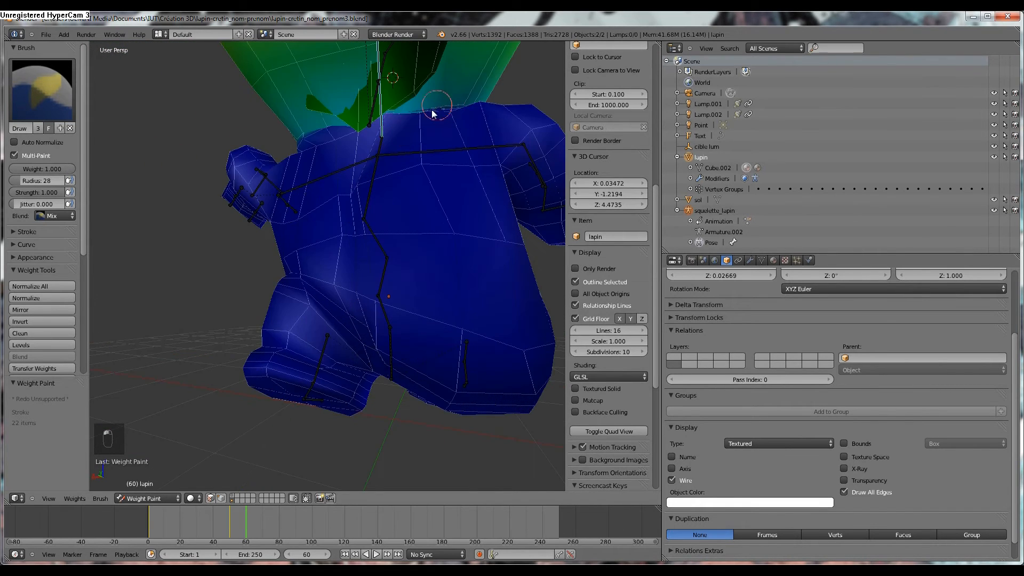
scroll(384, 139, "down", 3)
mouse_move(372, 155)
middle_mouse_down()
mouse_move(338, 151)
mouse_move(327, 169)
mouse_move(367, 148)
middle_mouse_up()
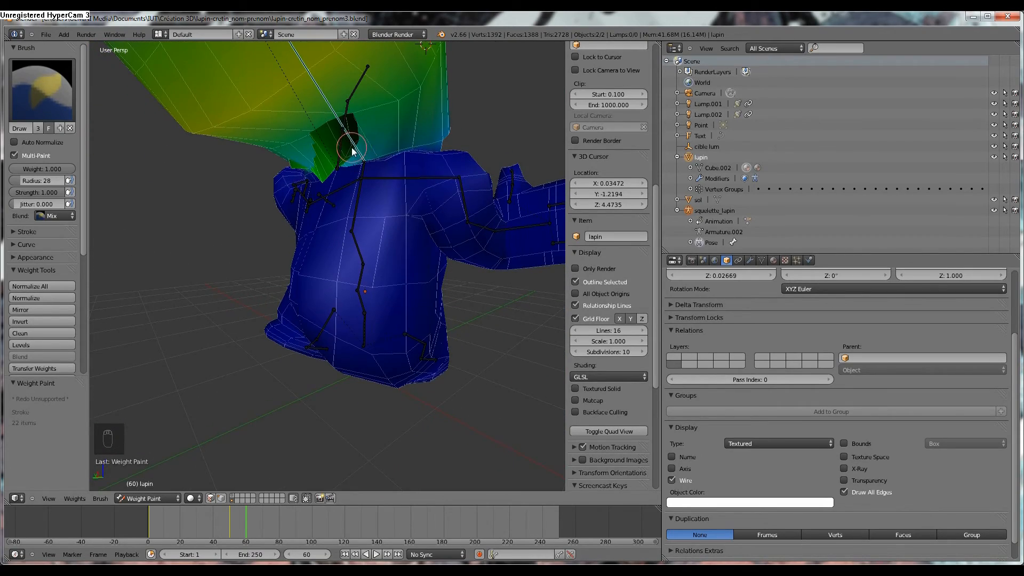
scroll(352, 151, "up", 3)
scroll(359, 86, "down", 3)
middle_click_drag(354, 105, 347, 124)
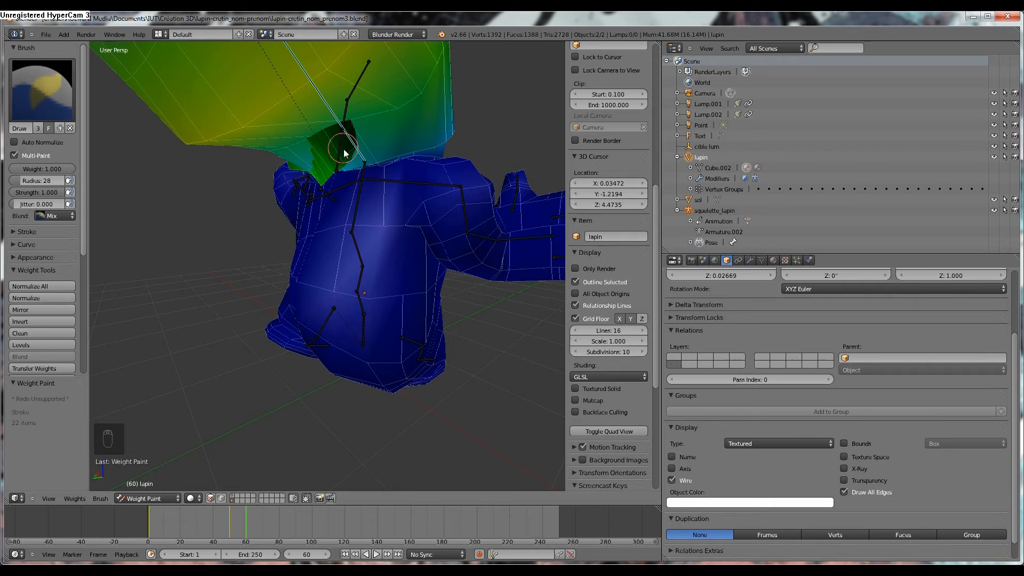
scroll(362, 144, "up", 3)
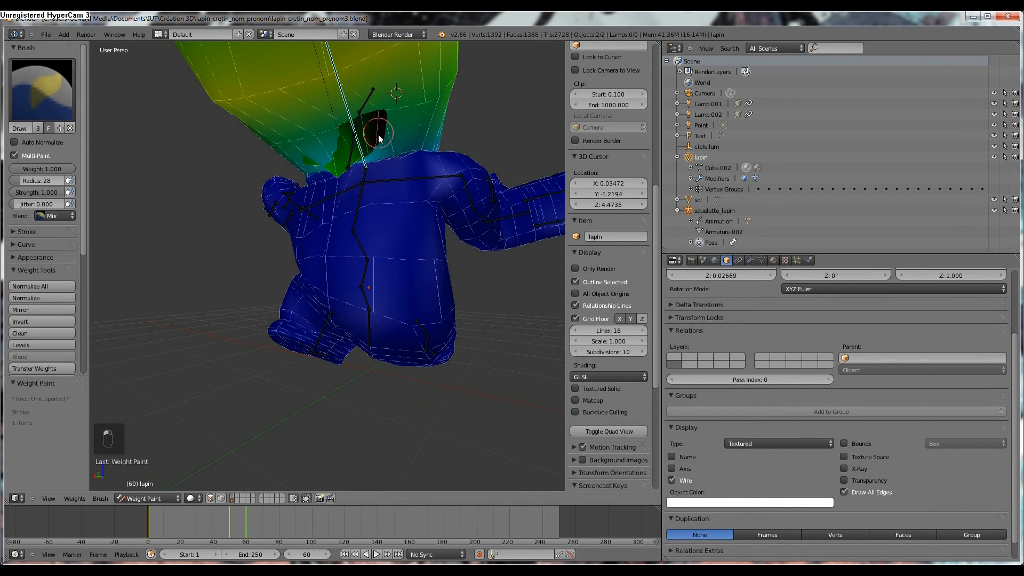
left_click_drag(387, 81, 379, 88)
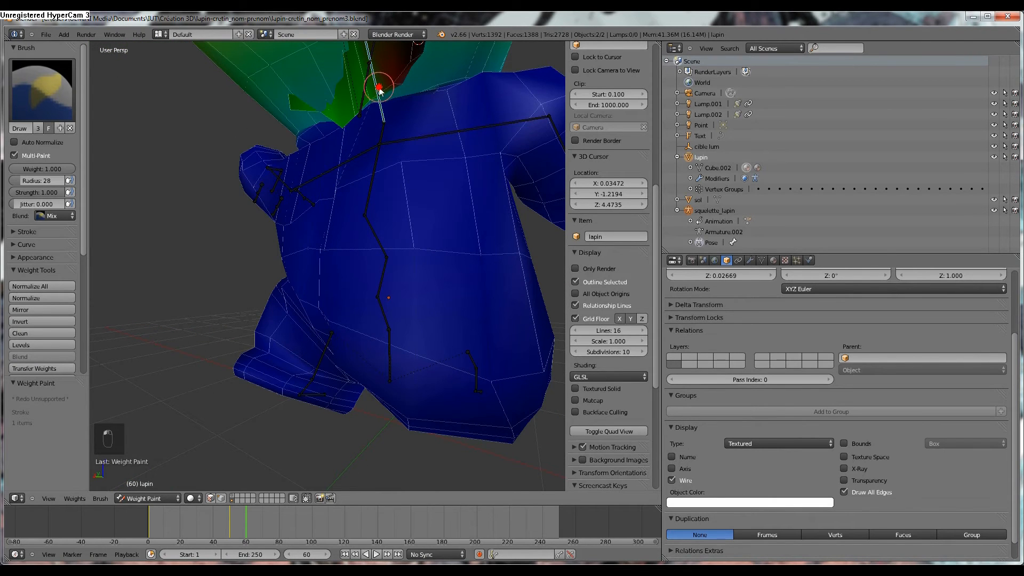
key("ctrl+z")
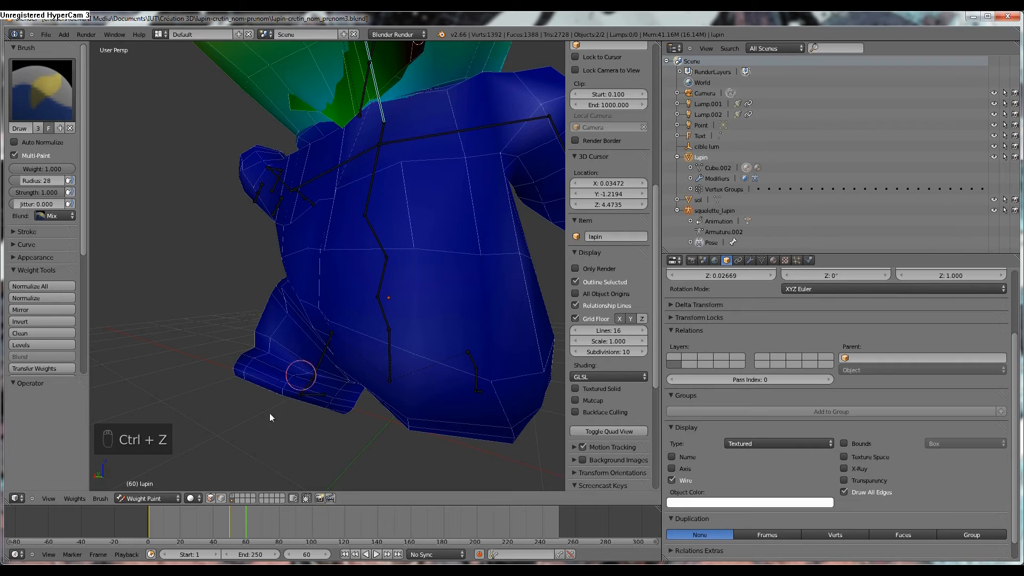
- Return the timeline to frame 0, enable X Mirror and paint head bone weight 1.000 across the back of the mouth
mouse_move(363, 300)
middle_mouse_down()
mouse_move(276, 320)
mouse_move(220, 384)
mouse_move(277, 367)
mouse_move(287, 415)
mouse_move(327, 377)
mouse_move(426, 118)
middle_mouse_up()
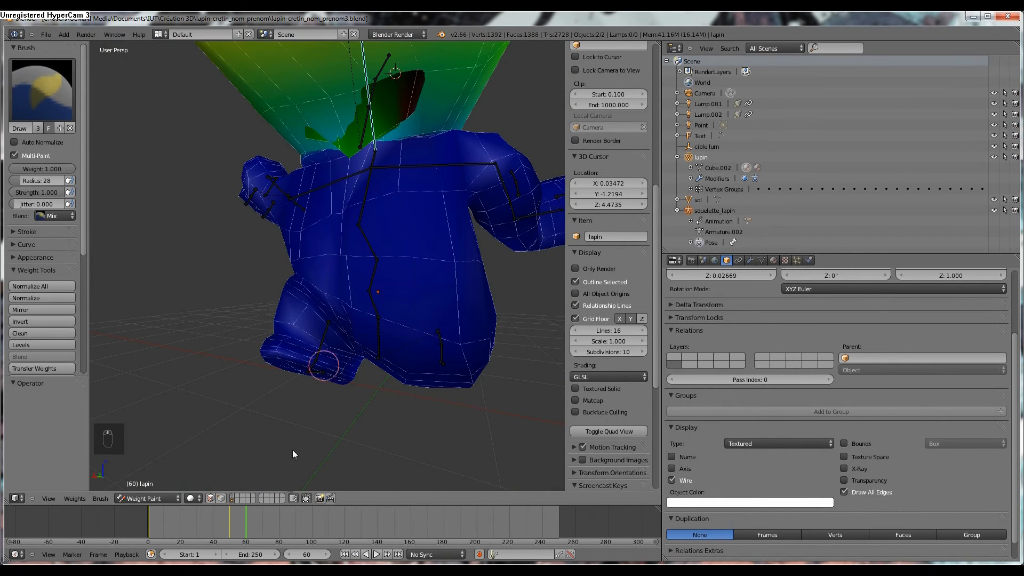
left_click_drag(223, 525, 126, 521)
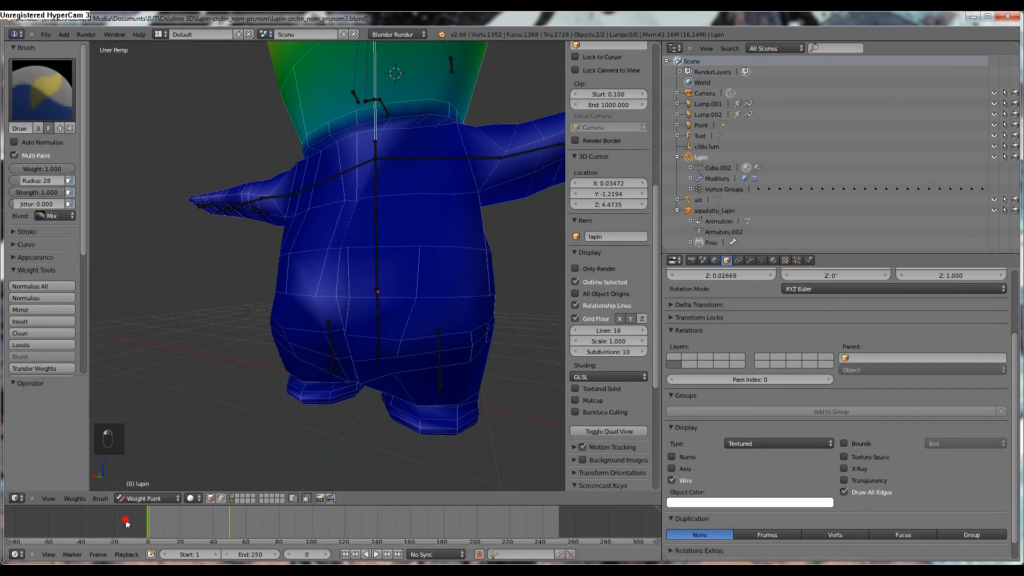
scroll(271, 315, "up", 4)
middle_click_drag(251, 324, 268, 293)
mouse_move(292, 76)
middle_mouse_down("shift")
mouse_move(314, 198)
mouse_move(308, 241)
mouse_move(235, 243)
middle_mouse_up("shift")
scroll(314, 198, "up", 5)
scroll(40, 337, "down", 8)
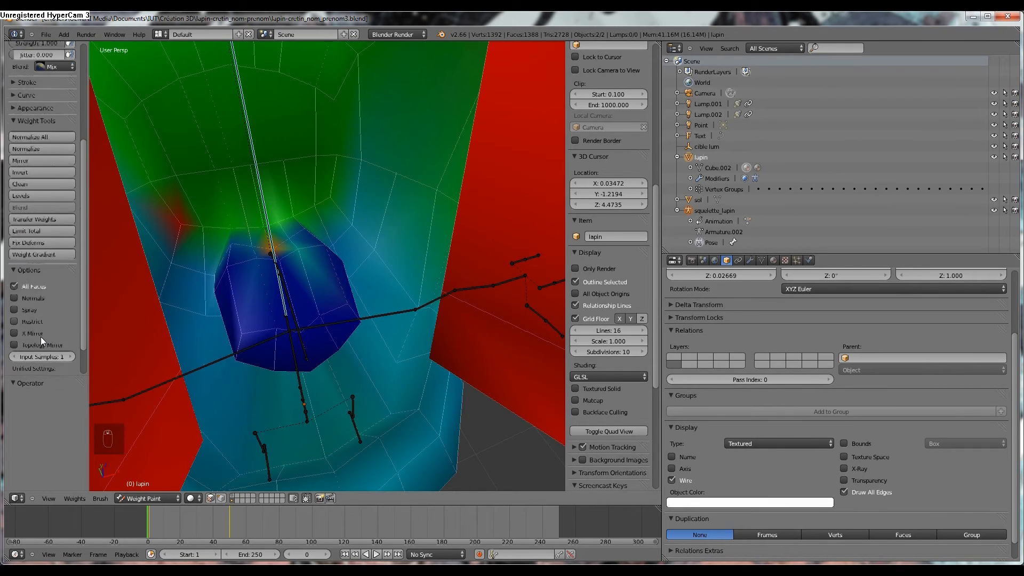
mouse_move(204, 227)
left_mouse_down()
mouse_move(240, 224)
mouse_move(203, 226)
left_mouse_up()
scroll(235, 243, "up", 5)
scroll(236, 244, "down", 4)
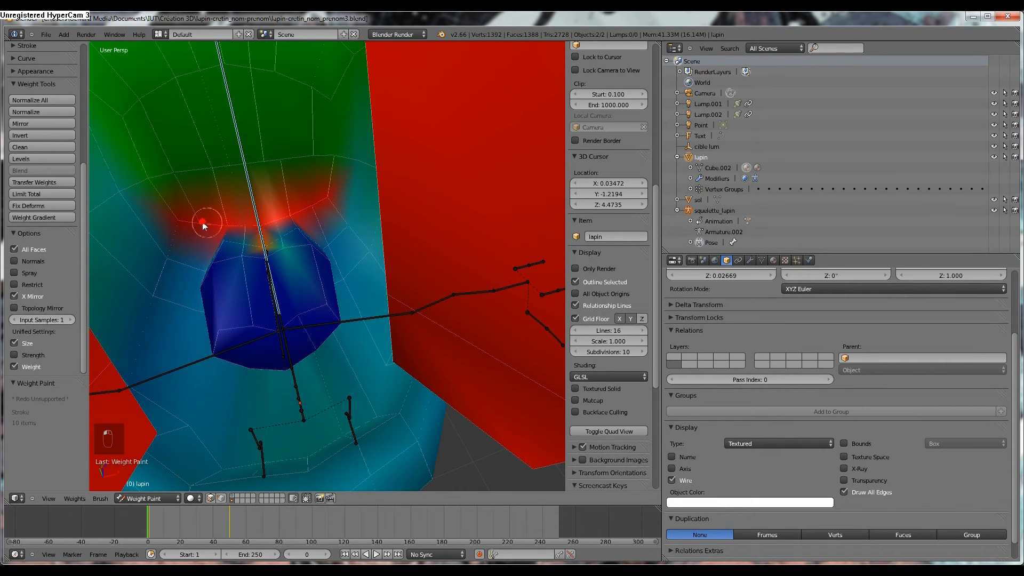
mouse_move(157, 186)
left_mouse_down()
mouse_move(331, 160)
mouse_move(166, 174)
left_mouse_up()
- Set the brush weight to 0.5 and paint the head bone's influence around the back and sides of the neck
middle_click_drag(156, 177, 453, 150)
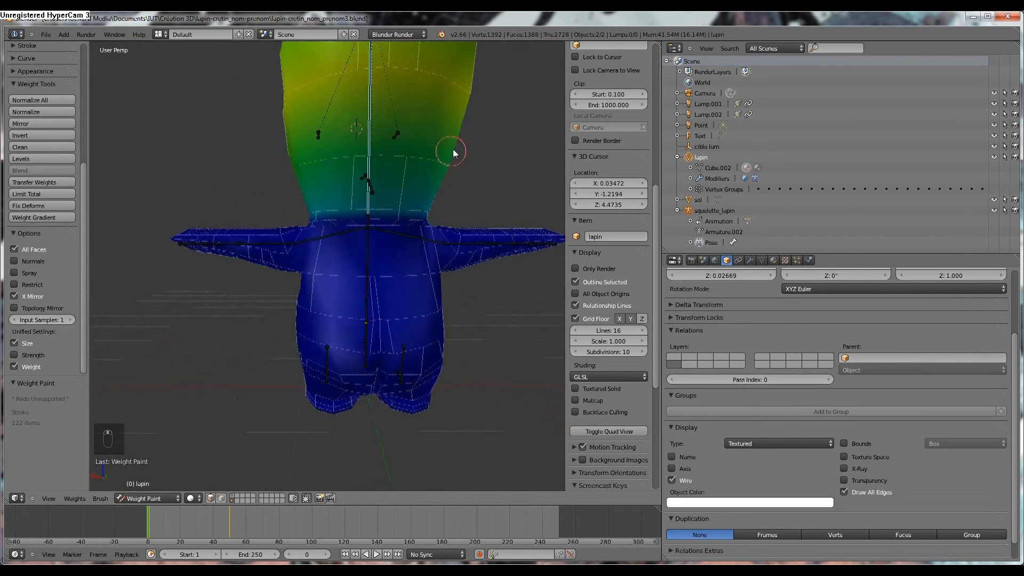
scroll(377, 174, "up", 2)
middle_click_drag(389, 167, 406, 264, "shift")
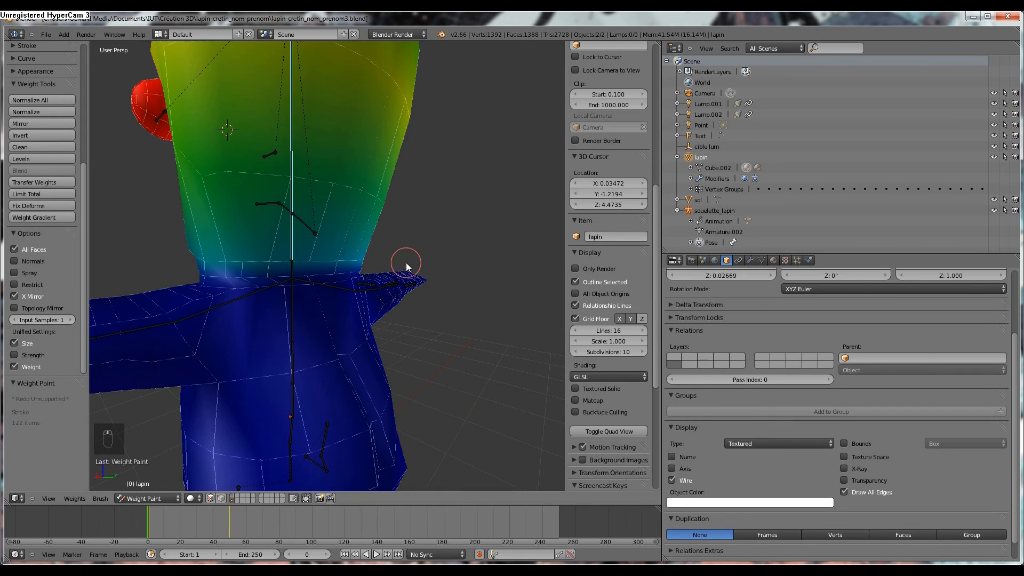
scroll(80, 168, "up", 8)
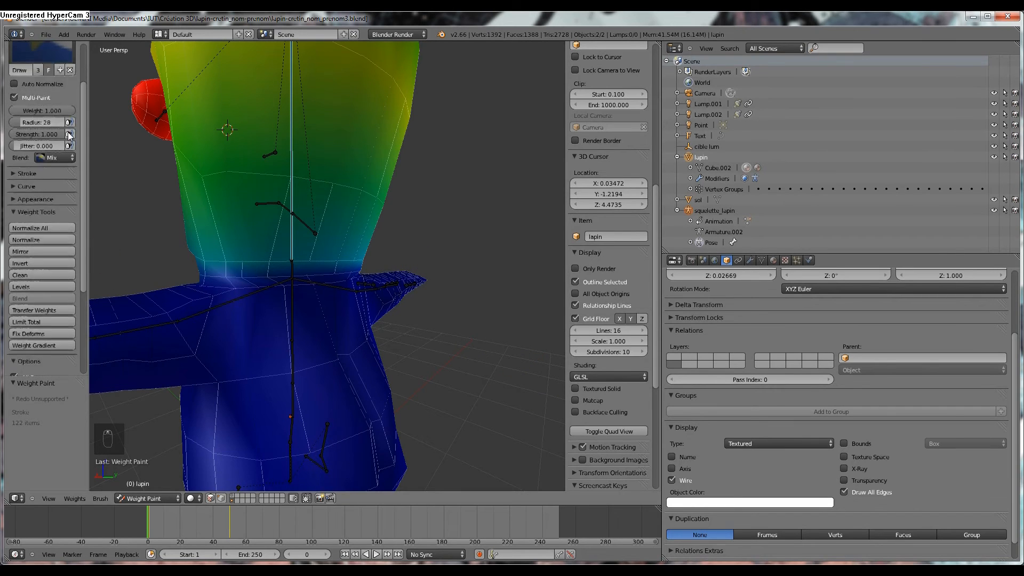
left_click(41, 169)
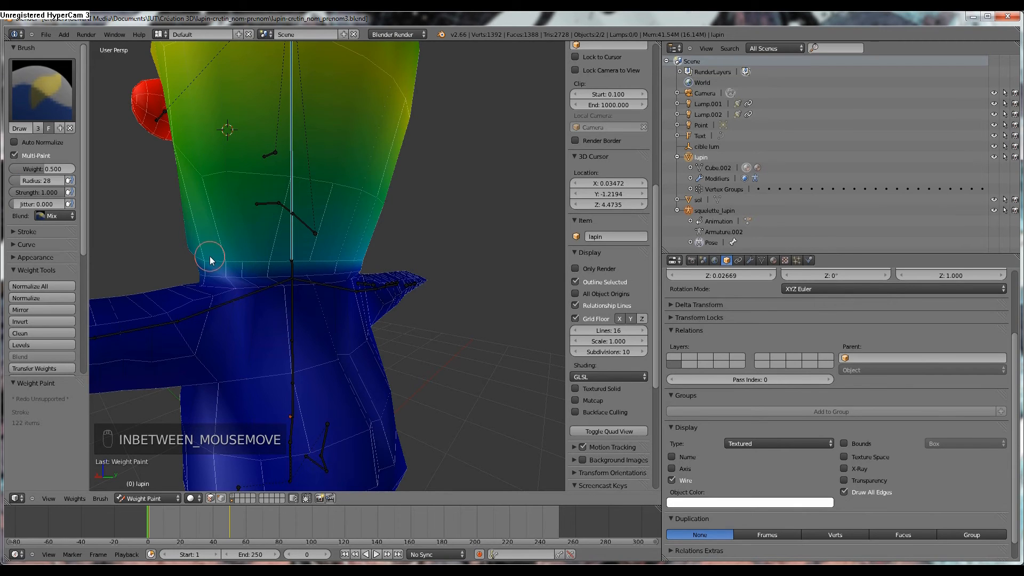
left_click_drag(344, 259, 341, 256)
mouse_move(340, 256)
middle_mouse_down()
mouse_move(303, 204)
mouse_move(290, 219)
middle_mouse_up()
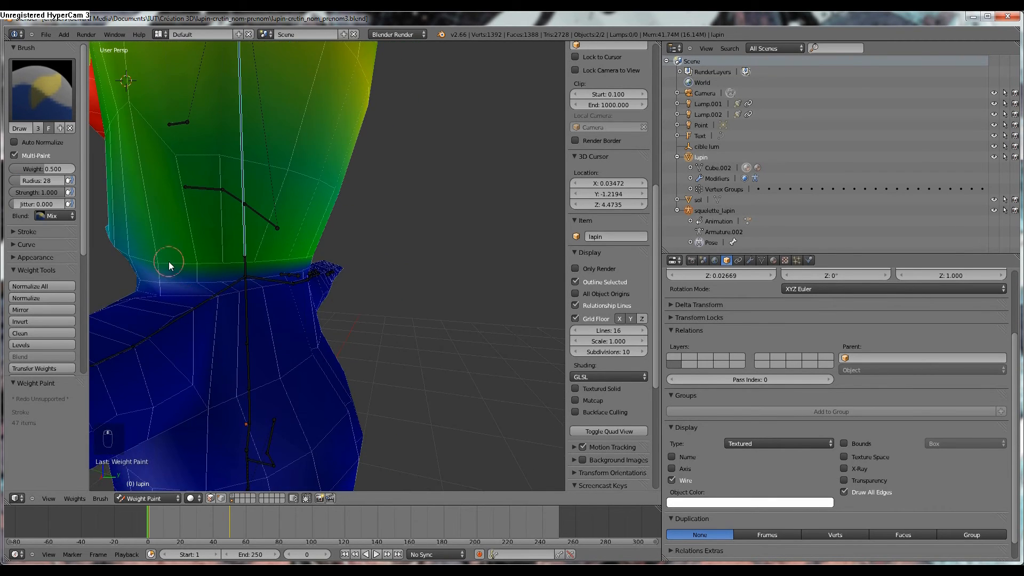
middle_click_drag(231, 245, 283, 256)
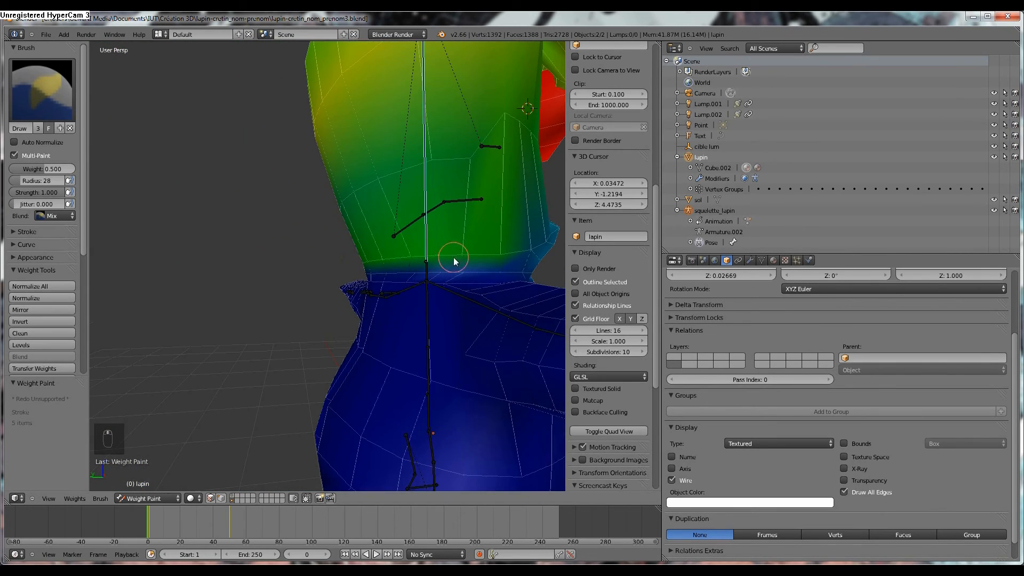
middle_click_drag(453, 259, 415, 288)
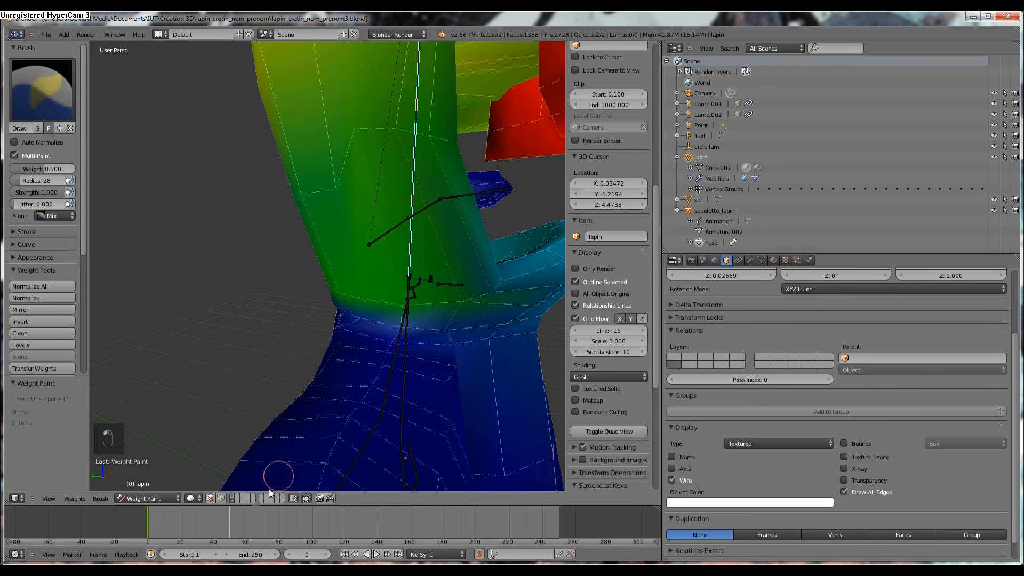
- Set the brush weight to 1.000 and paint the head bone's influence across the back of the head just above the neck
left_click_drag(160, 528, 240, 528)
mouse_move(299, 330)
middle_mouse_down()
mouse_move(417, 271)
mouse_move(418, 243)
mouse_move(328, 313)
mouse_move(325, 331)
mouse_move(457, 242)
mouse_move(343, 293)
mouse_move(315, 342)
middle_mouse_up()
left_click_drag(234, 527, 148, 526)
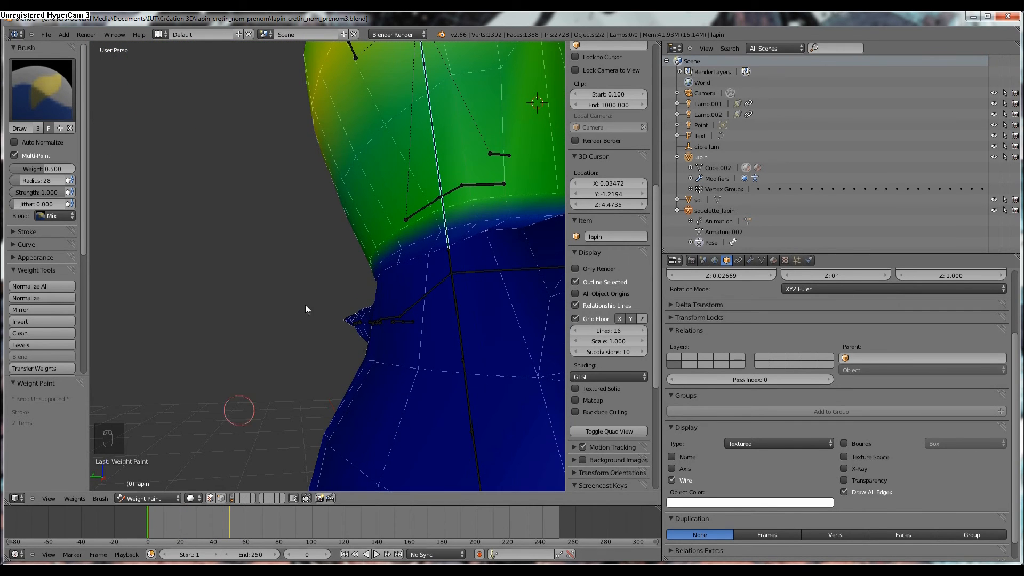
middle_click_drag(365, 235, 410, 239)
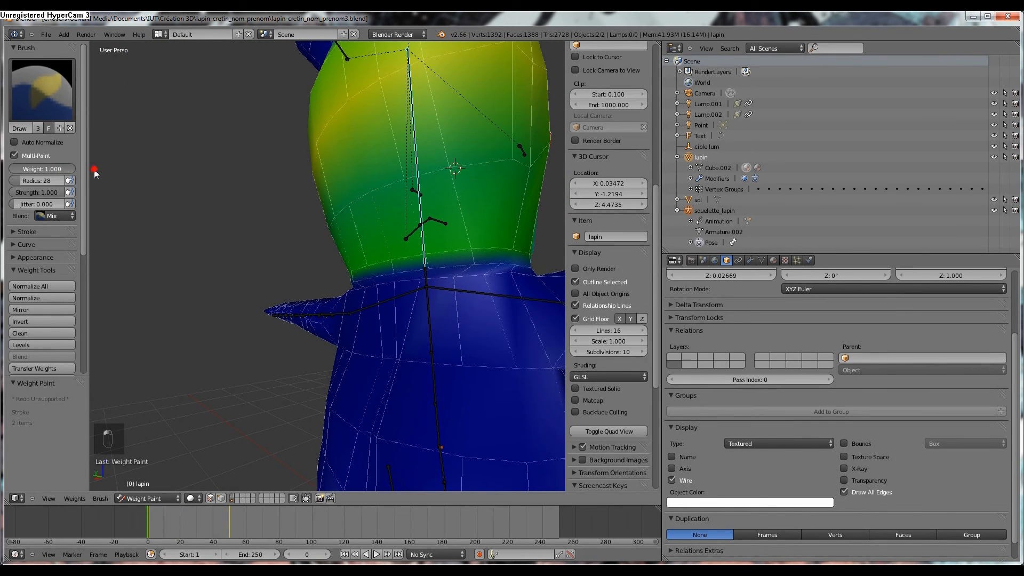
middle_click_drag(345, 265, 438, 271)
left_click_drag(426, 268, 335, 275)
mouse_move(301, 219)
left_mouse_down()
mouse_move(421, 223)
mouse_move(382, 219)
left_mouse_up()
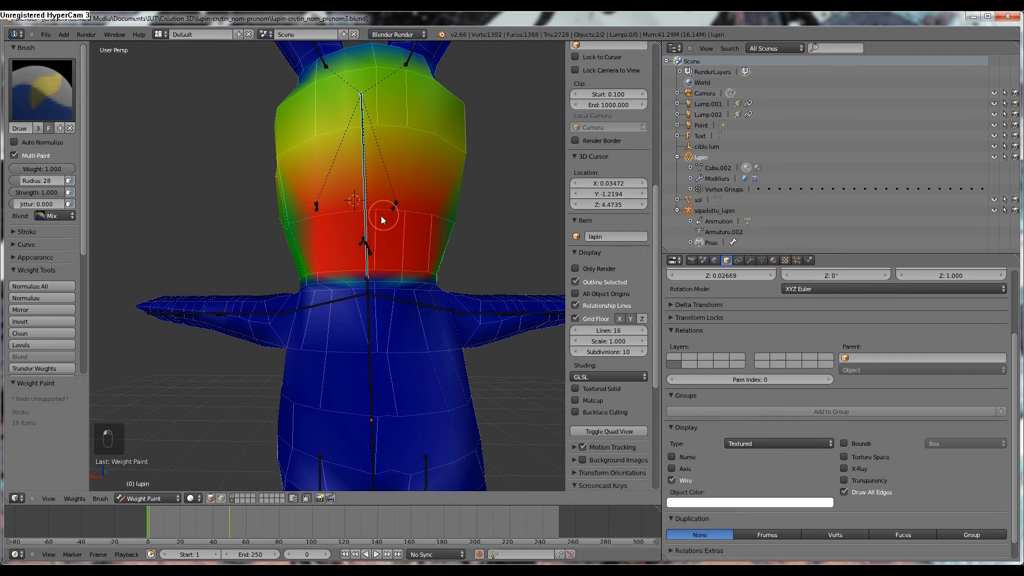
middle_click_drag(293, 225, 418, 256)
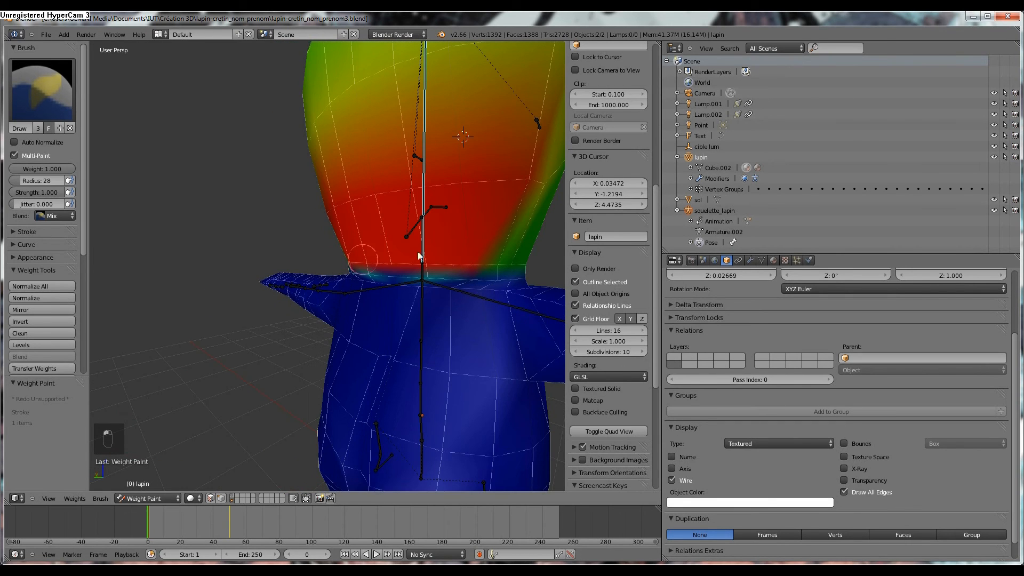
- Move the timeline to frame 53 and examine the head's deformation around the face and open mouth
left_click_drag(182, 525, 234, 518)
mouse_move(368, 365)
middle_mouse_down()
mouse_move(322, 266)
mouse_move(293, 265)
mouse_move(229, 335)
mouse_move(264, 278)
mouse_move(328, 243)
mouse_move(359, 297)
mouse_move(296, 282)
mouse_move(283, 290)
mouse_move(334, 293)
mouse_move(346, 278)
mouse_move(348, 293)
mouse_move(361, 277)
mouse_move(331, 290)
mouse_move(347, 289)
middle_mouse_up()
scroll(267, 284, "down", 8)
scroll(264, 278, "up", 7)
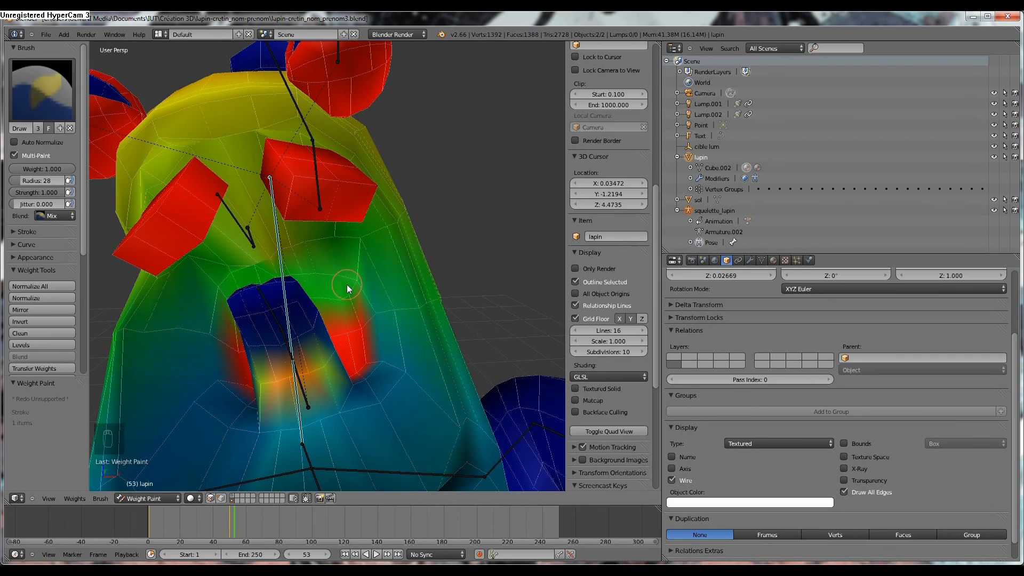
- Switch the rabbit to Object Mode and turn off its wireframe display
key("Tab")
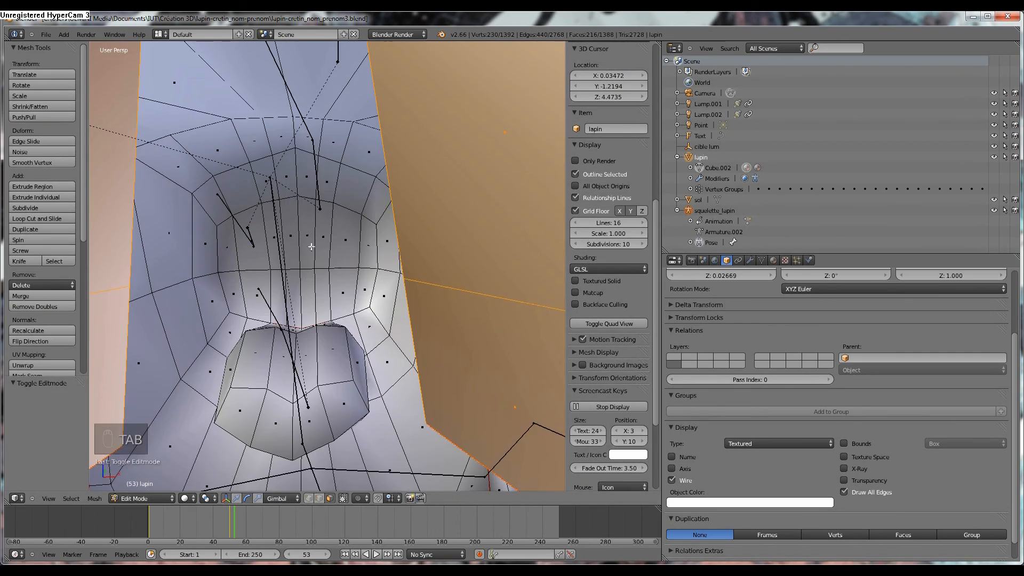
scroll(310, 249, "down", 5)
left_click(163, 501)
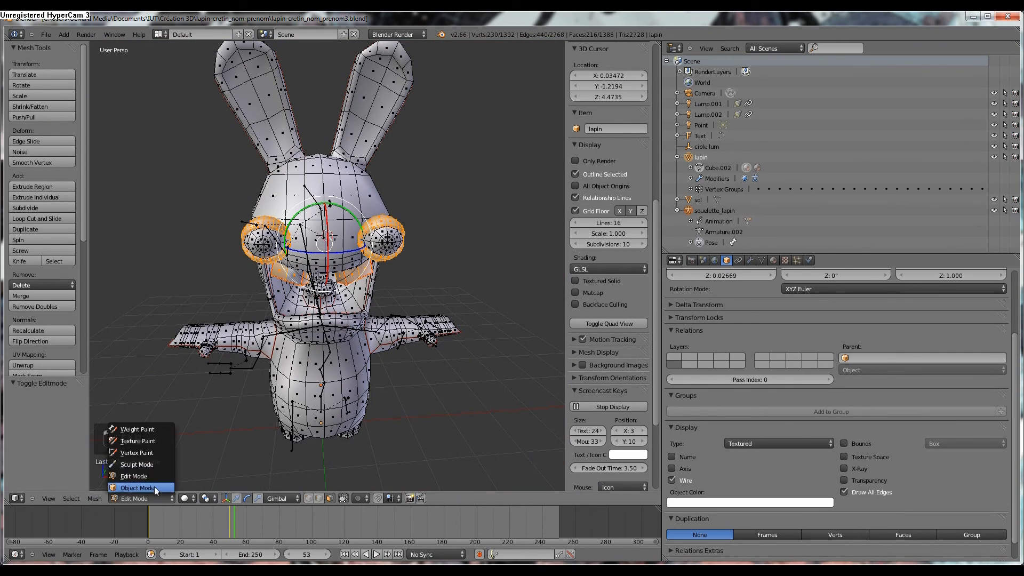
left_click(155, 486)
left_click(672, 479)
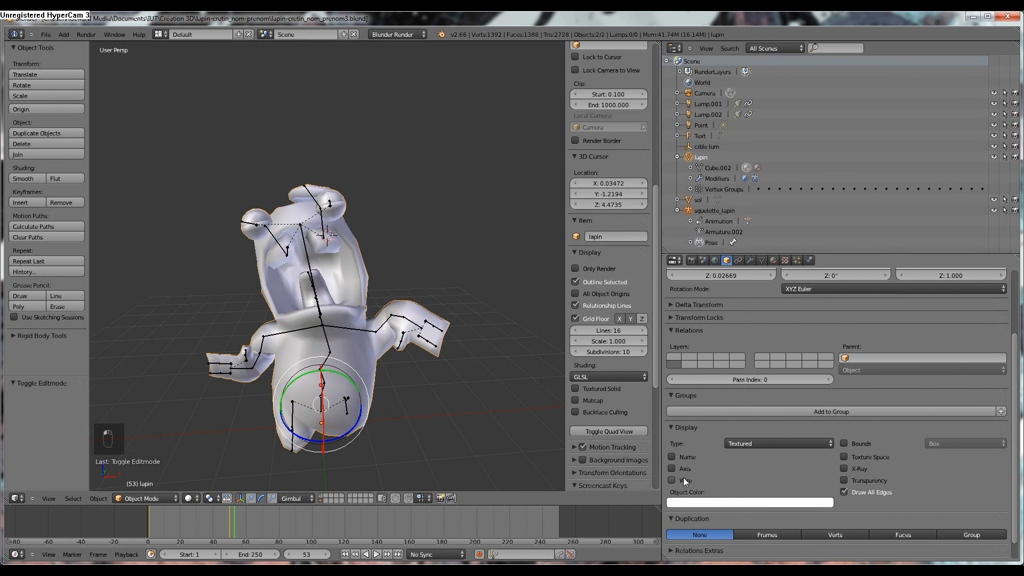
- Enable viewport display of the rabbit's Subsurf modifier and check the smoothed pose from above
left_click(774, 261)
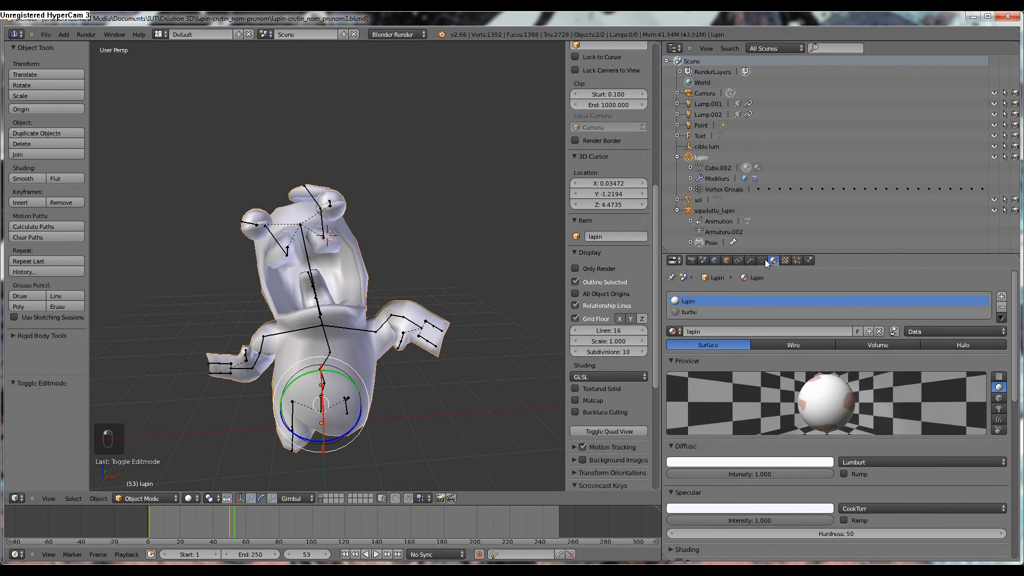
left_click(750, 260)
left_click(934, 315)
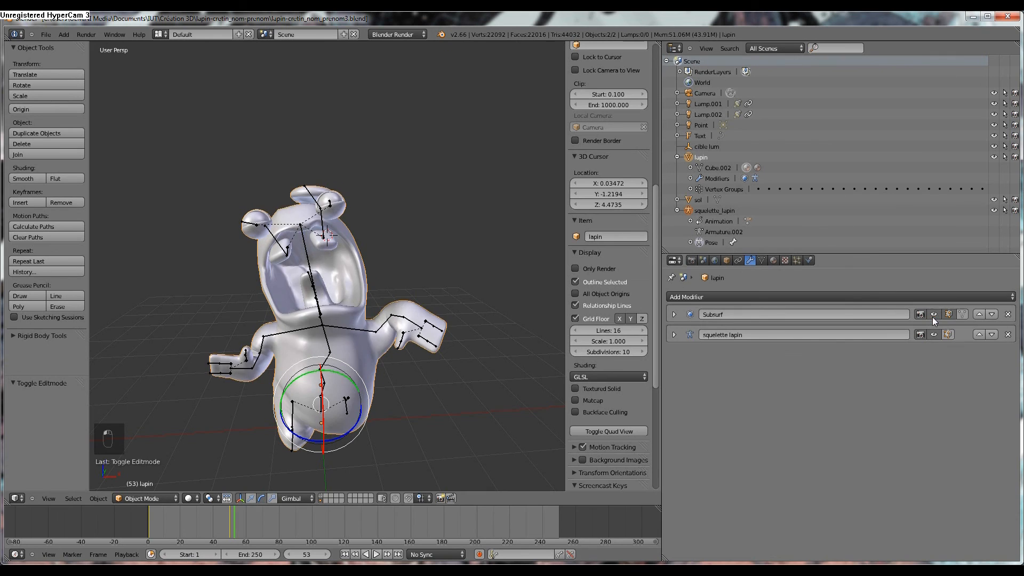
middle_click_drag(367, 256, 286, 410)
scroll(371, 240, "up", 3)
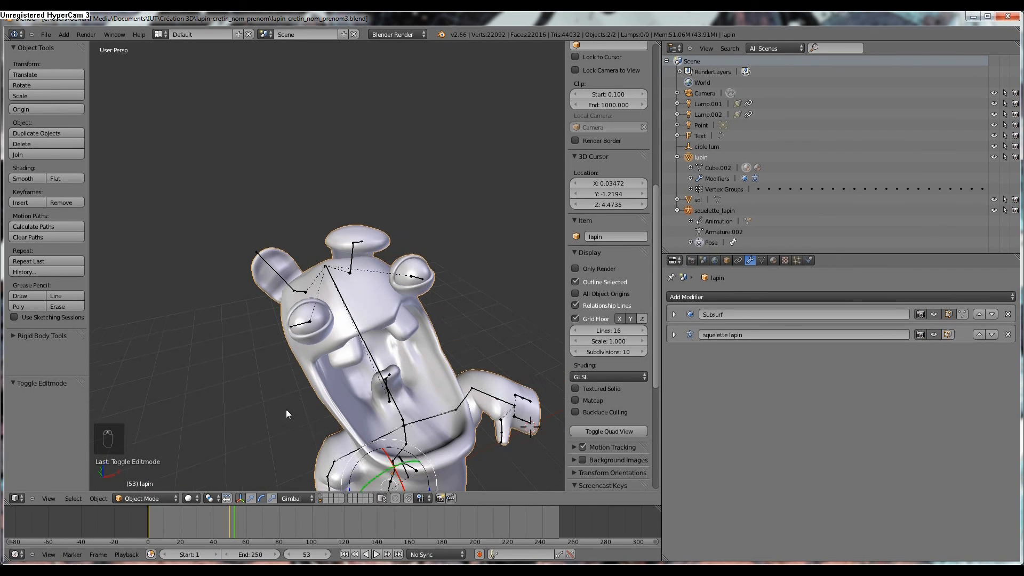